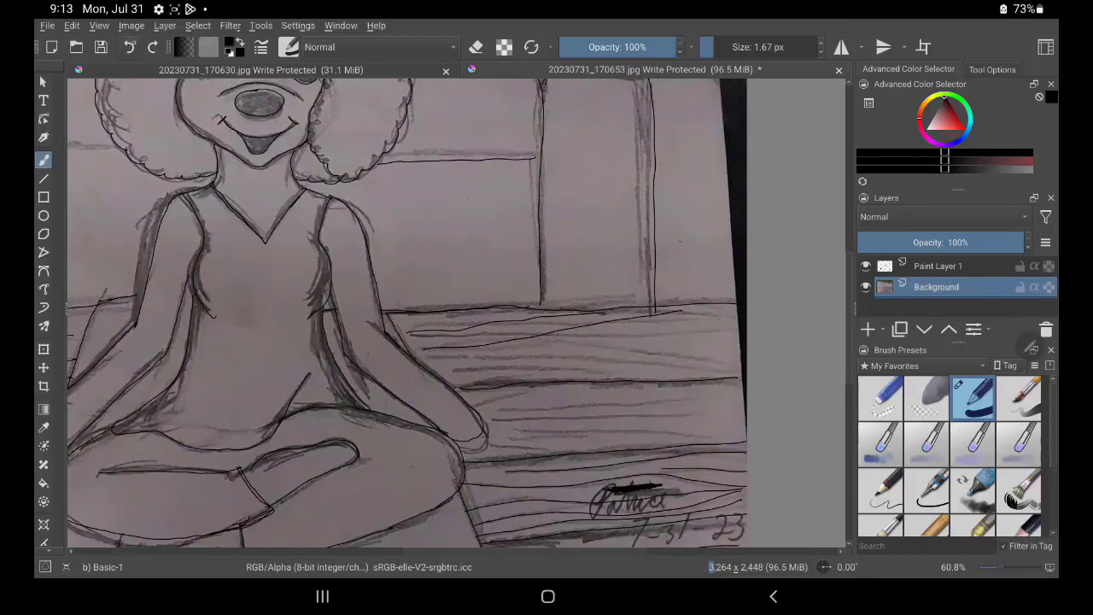
# Undo the last strokes and ink the two vertical window frame lines
pyautogui.click(129, 47)
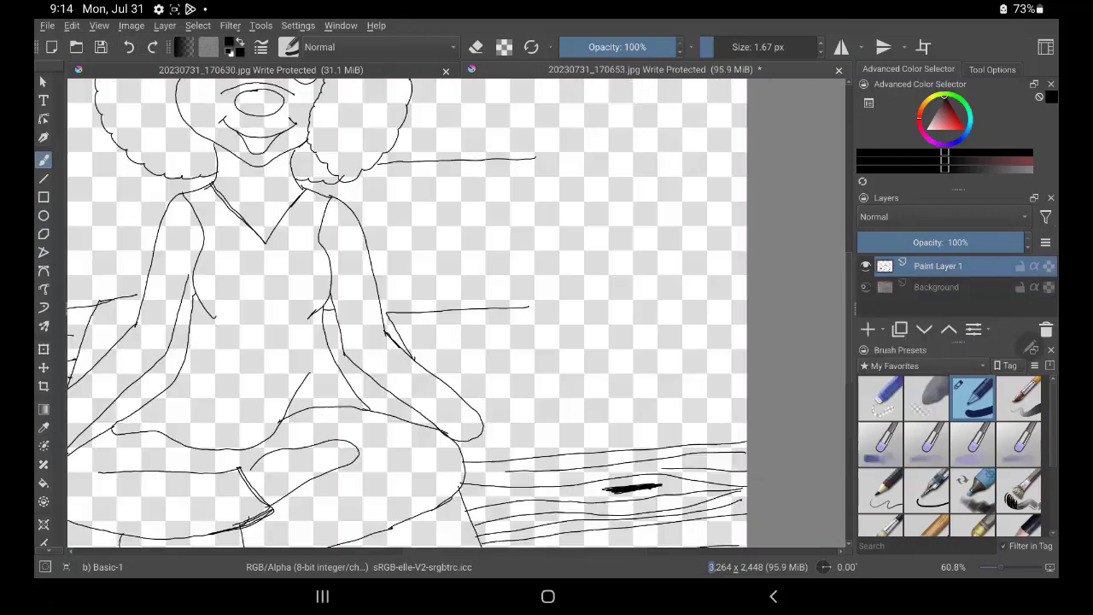
pyautogui.scroll(-2, 617, 336)
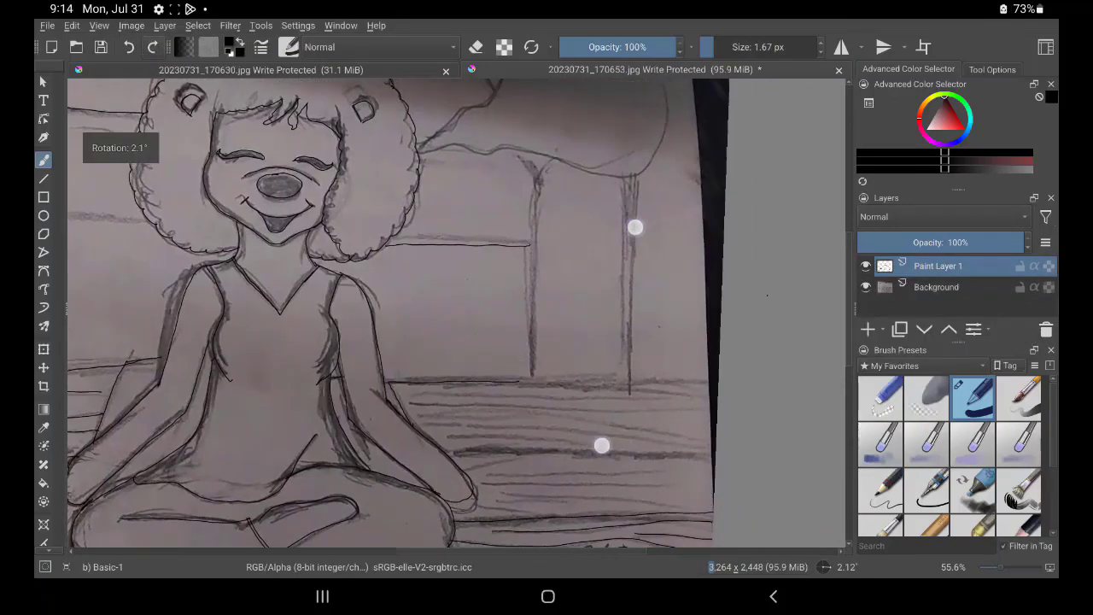
pyautogui.scroll(2, 384, 307)
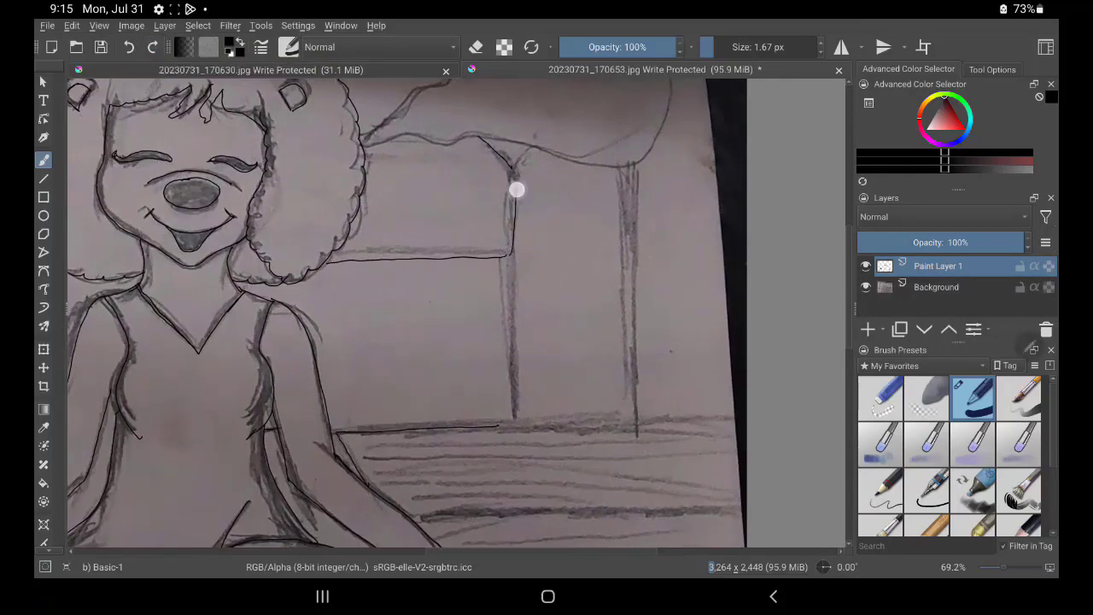
pyautogui.moveTo(515, 185); pyautogui.dragTo(512, 423)
pyautogui.moveTo(632, 164); pyautogui.dragTo(639, 417)
pyautogui.scroll(-1, 640, 417)
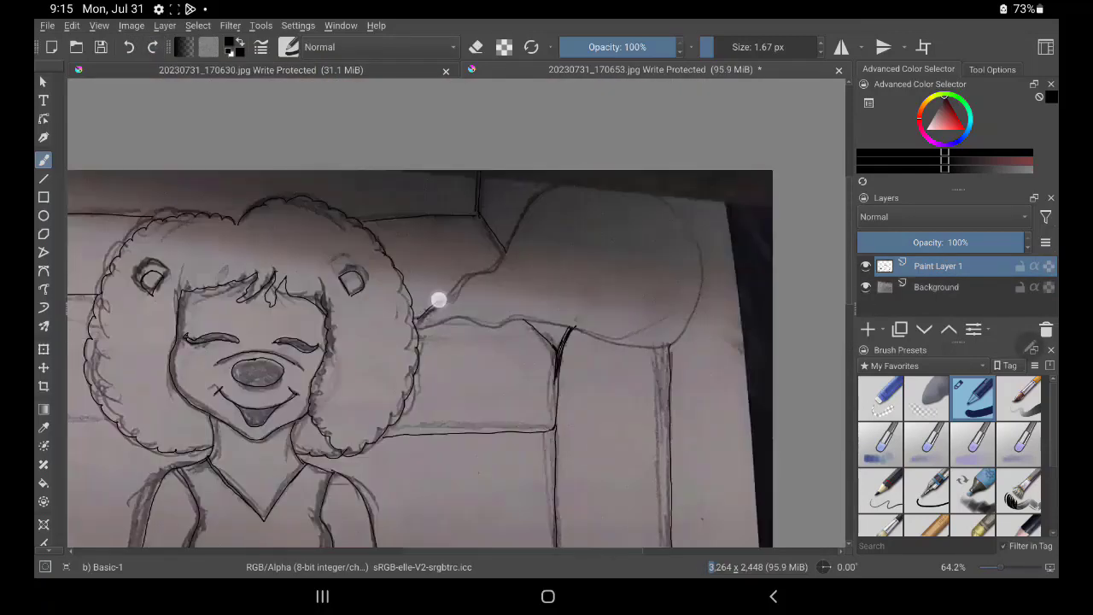
# Ink the couch armrest and six floorboard lines, then hide the background sketch to check
pyautogui.moveTo(437, 298); pyautogui.dragTo(481, 325)
pyautogui.scroll(-1, 481, 325)
pyautogui.moveTo(734, 393); pyautogui.dragTo(674, 395)
pyautogui.moveTo(735, 380); pyautogui.dragTo(389, 385)
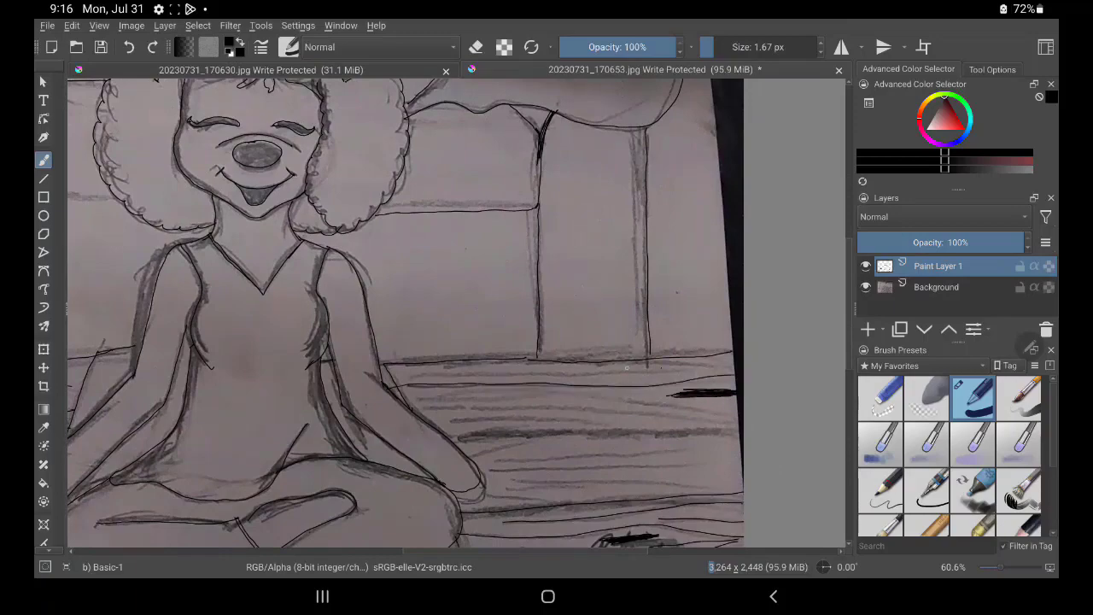
pyautogui.moveTo(705, 359); pyautogui.dragTo(380, 371)
pyautogui.moveTo(729, 402)
pyautogui.mouseDown()
pyautogui.moveTo(406, 418)
pyautogui.moveTo(422, 427)
pyautogui.mouseUp()
pyautogui.moveTo(735, 452); pyautogui.dragTo(466, 454)
pyautogui.moveTo(739, 483); pyautogui.dragTo(474, 494)
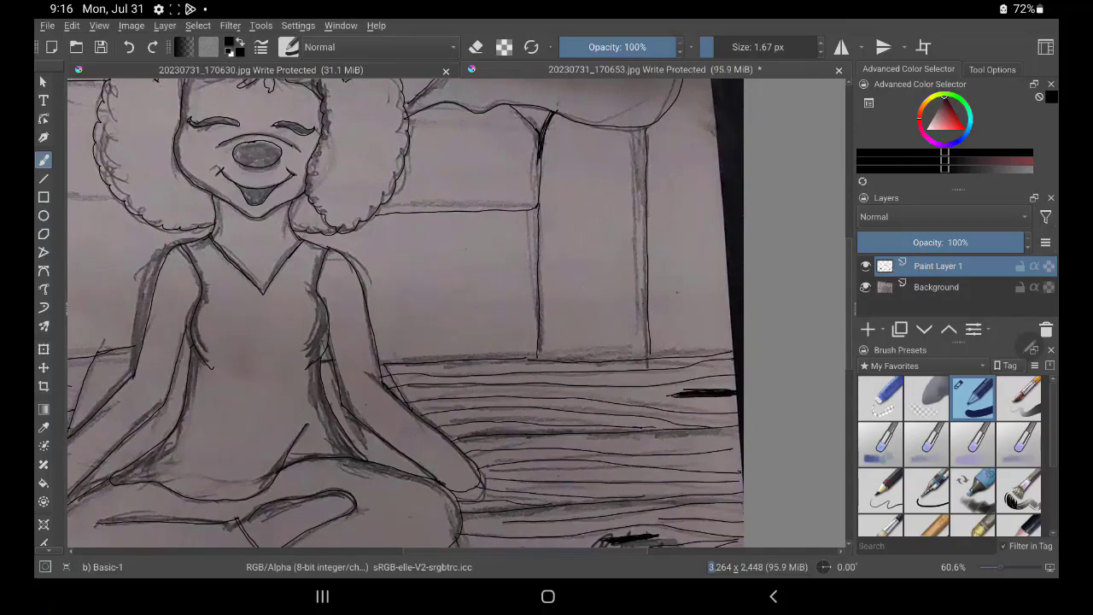
pyautogui.click(865, 287)
pyautogui.scroll(-3, 427, 342)
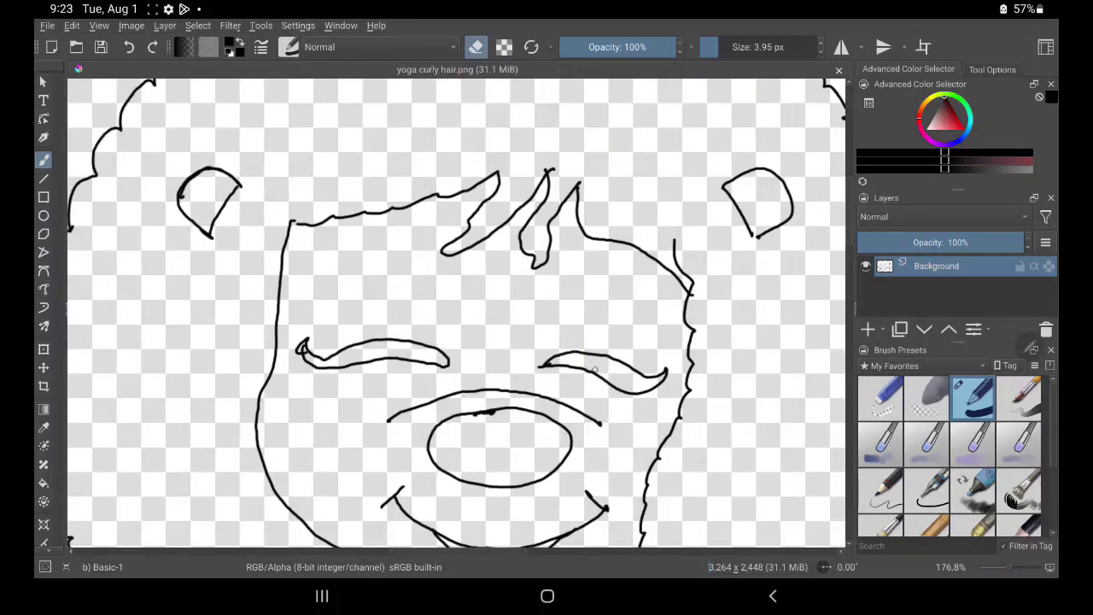
# Thicken both eyebrows and the line above the nose, and fill the nose solid black
pyautogui.moveTo(607, 376); pyautogui.dragTo(660, 373)
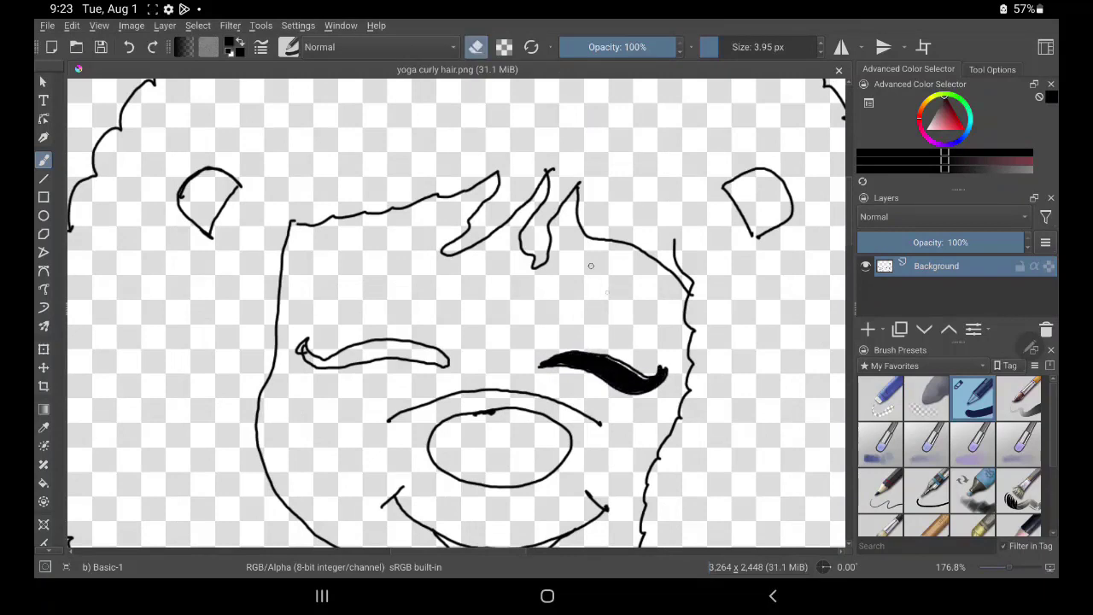
pyautogui.moveTo(413, 409); pyautogui.dragTo(615, 432)
pyautogui.moveTo(436, 431)
pyautogui.mouseDown()
pyautogui.moveTo(504, 415)
pyautogui.moveTo(469, 479)
pyautogui.mouseUp()
pyautogui.moveTo(470, 419)
pyautogui.mouseDown()
pyautogui.moveTo(516, 464)
pyautogui.moveTo(486, 482)
pyautogui.moveTo(522, 479)
pyautogui.moveTo(542, 447)
pyautogui.moveTo(551, 466)
pyautogui.mouseUp()
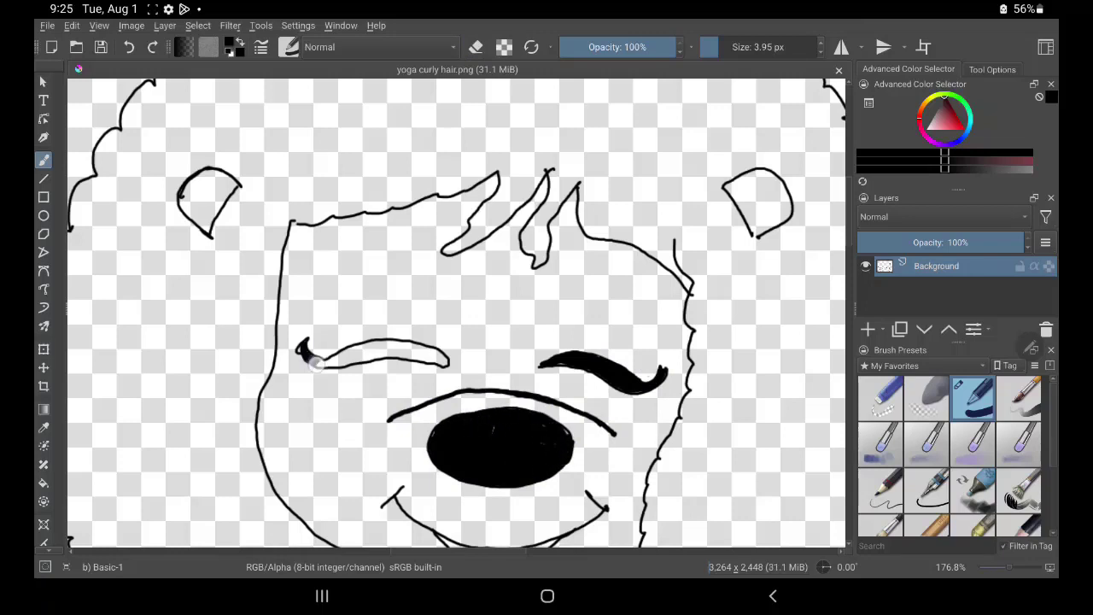
pyautogui.moveTo(315, 363)
pyautogui.mouseDown()
pyautogui.moveTo(384, 346)
pyautogui.moveTo(451, 358)
pyautogui.mouseUp()
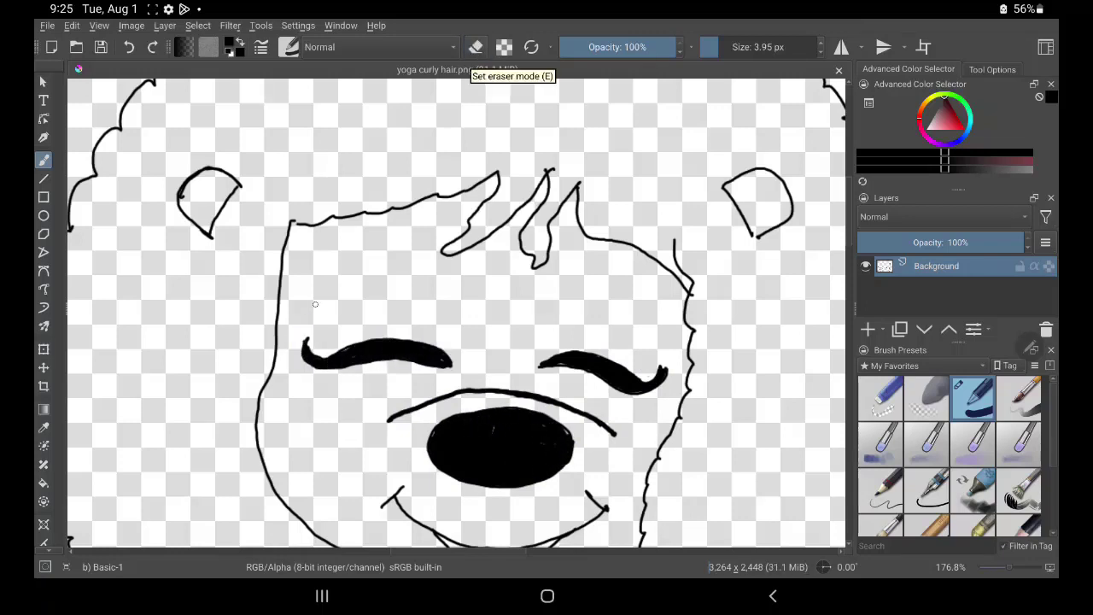
pyautogui.scroll(-3, 461, 313)
# Thicken the smile, fill the mouth black, and retrace jaw, neck and hair spike boldly
pyautogui.press('e')
pyautogui.moveTo(606, 353)
pyautogui.mouseDown()
pyautogui.moveTo(634, 376)
pyautogui.moveTo(403, 362)
pyautogui.mouseUp()
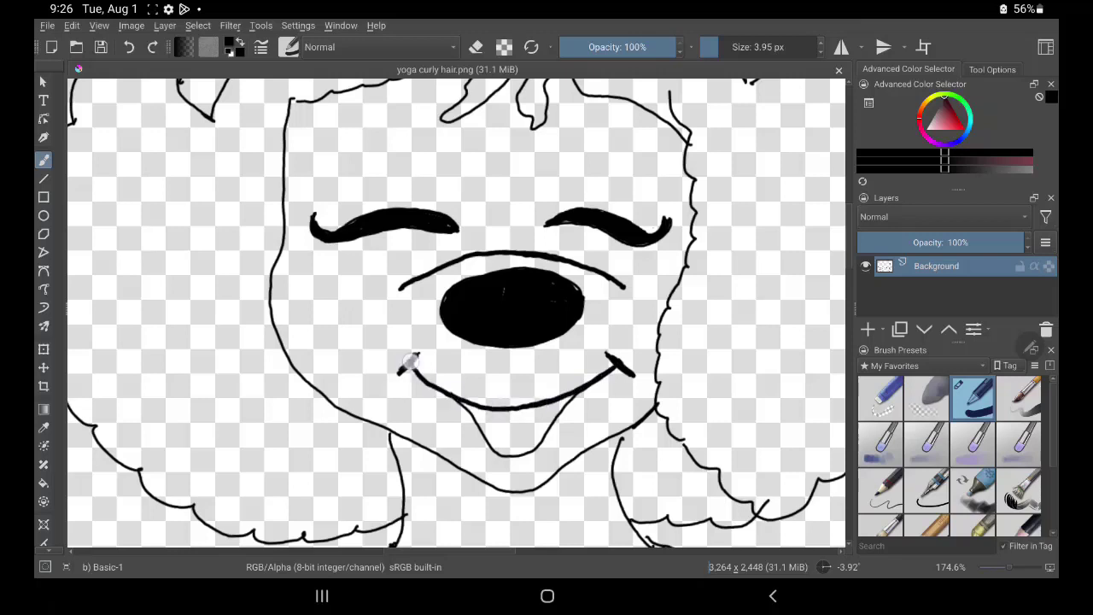
pyautogui.moveTo(568, 393)
pyautogui.mouseDown()
pyautogui.moveTo(491, 453)
pyautogui.moveTo(547, 440)
pyautogui.moveTo(465, 478)
pyautogui.mouseUp()
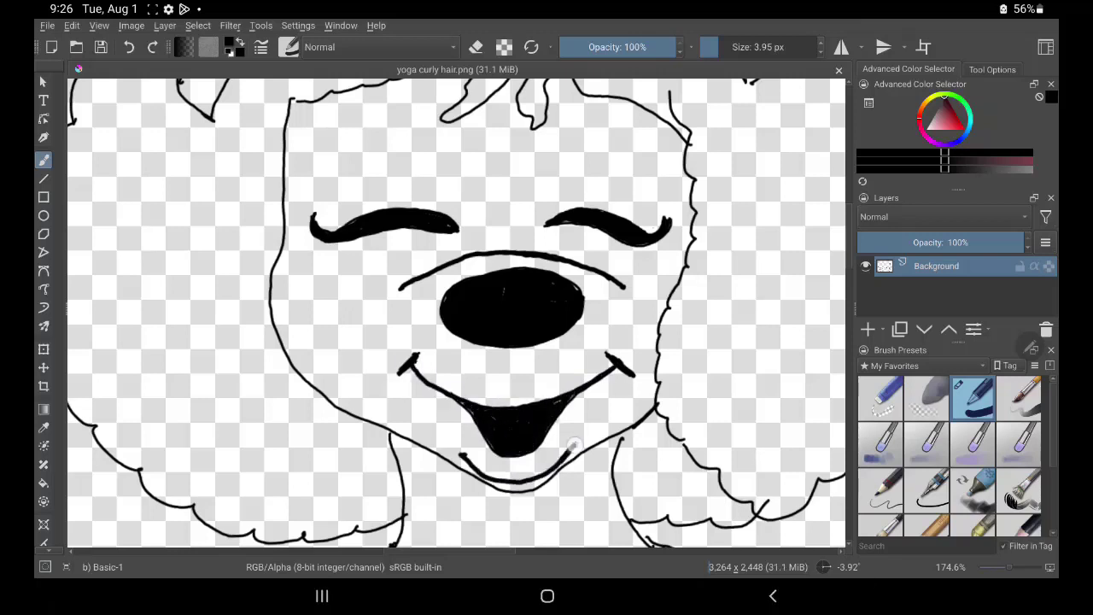
pyautogui.moveTo(654, 394)
pyautogui.mouseDown()
pyautogui.moveTo(423, 440)
pyautogui.moveTo(281, 168)
pyautogui.mouseUp()
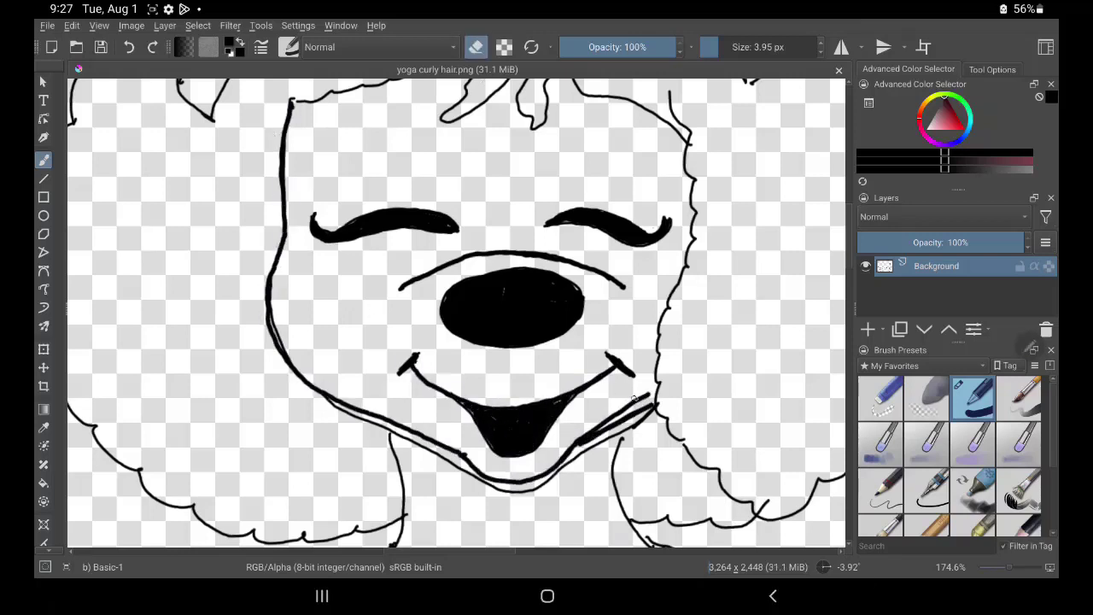
pyautogui.moveTo(635, 398); pyautogui.dragTo(632, 430)
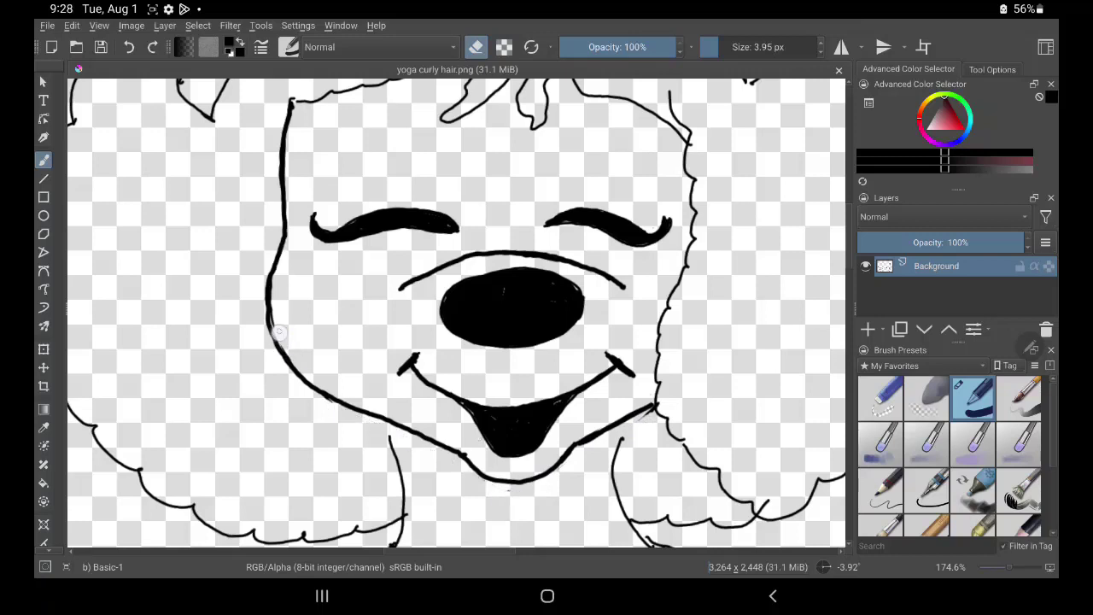
pyautogui.click(476, 47)
pyautogui.moveTo(622, 437); pyautogui.dragTo(649, 545)
pyautogui.moveTo(389, 432); pyautogui.dragTo(394, 547)
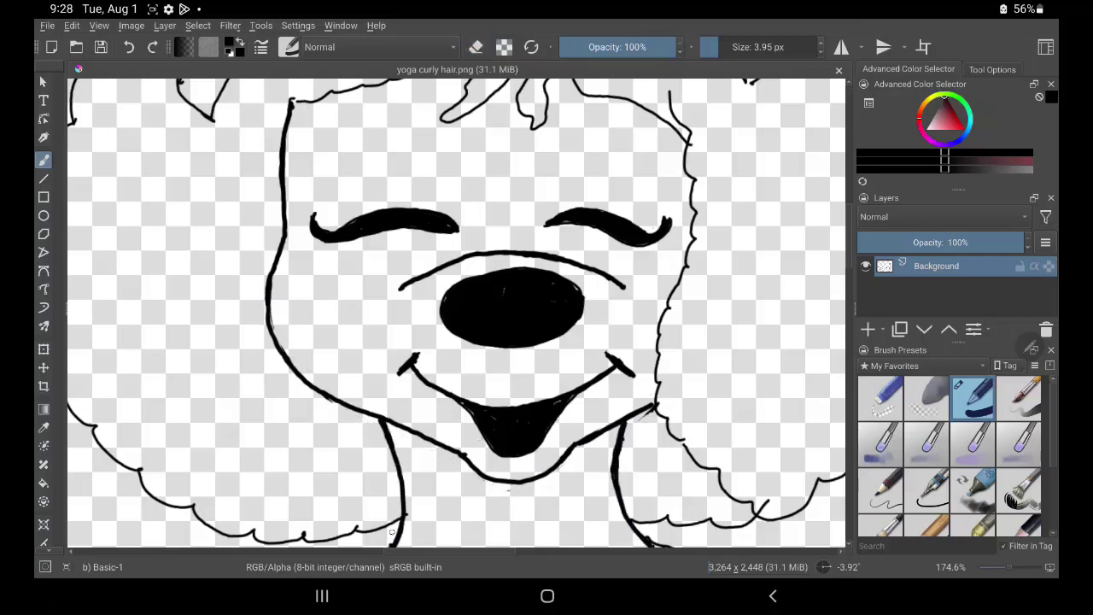
pyautogui.moveTo(651, 147); pyautogui.dragTo(632, 227)
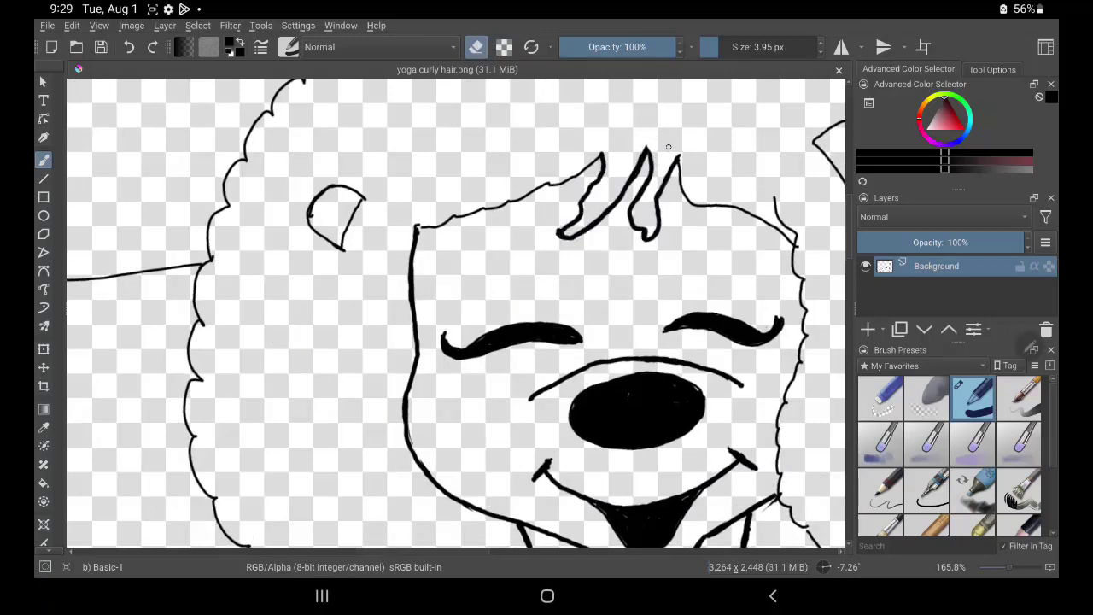
# Thicken the hairline beside the spikes and the right cheek contour
pyautogui.press('e')
pyautogui.moveTo(674, 159); pyautogui.dragTo(767, 220)
pyautogui.moveTo(793, 383)
pyautogui.mouseDown()
pyautogui.moveTo(789, 514)
pyautogui.moveTo(511, 341)
pyautogui.mouseUp()
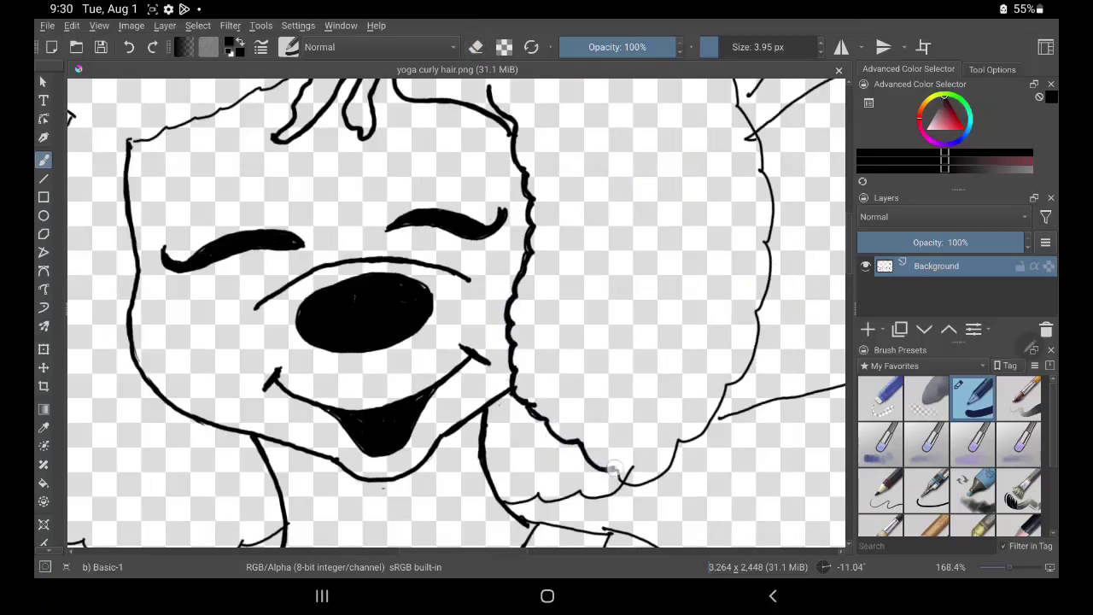
pyautogui.moveTo(613, 468)
pyautogui.mouseDown()
pyautogui.moveTo(763, 325)
pyautogui.moveTo(758, 161)
pyautogui.mouseUp()
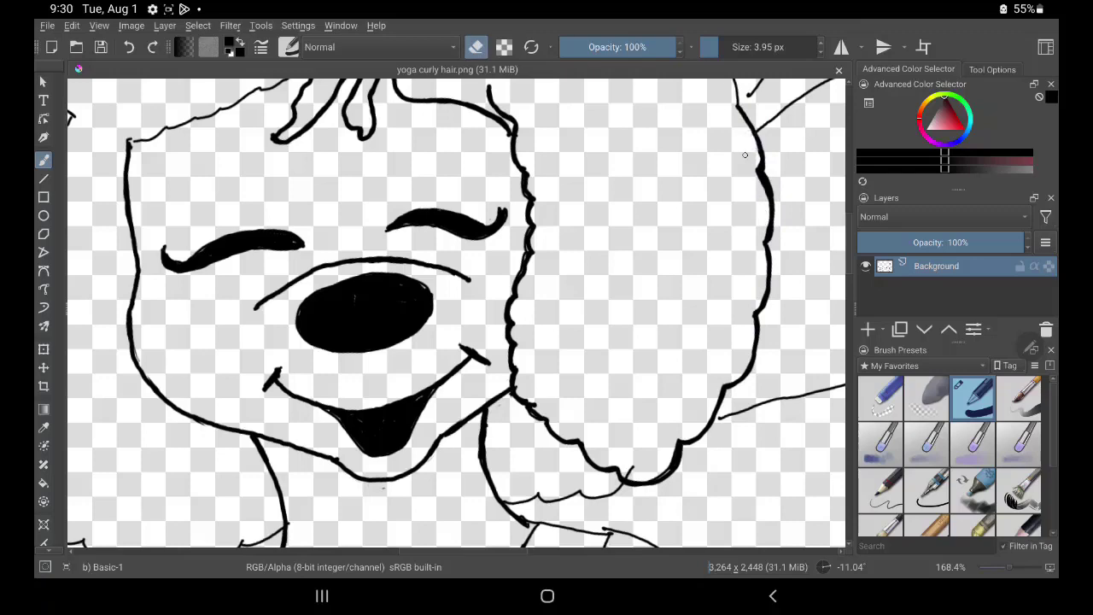
pyautogui.moveTo(427, 341); pyautogui.dragTo(385, 446)
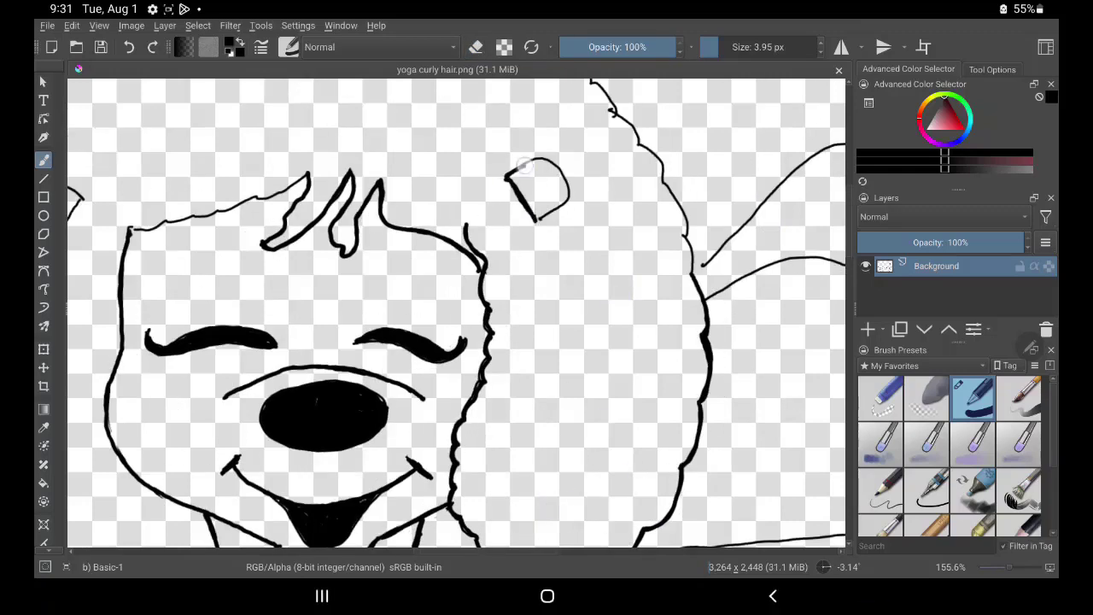
pyautogui.moveTo(524, 164); pyautogui.dragTo(572, 195)
pyautogui.moveTo(512, 342); pyautogui.dragTo(579, 186)
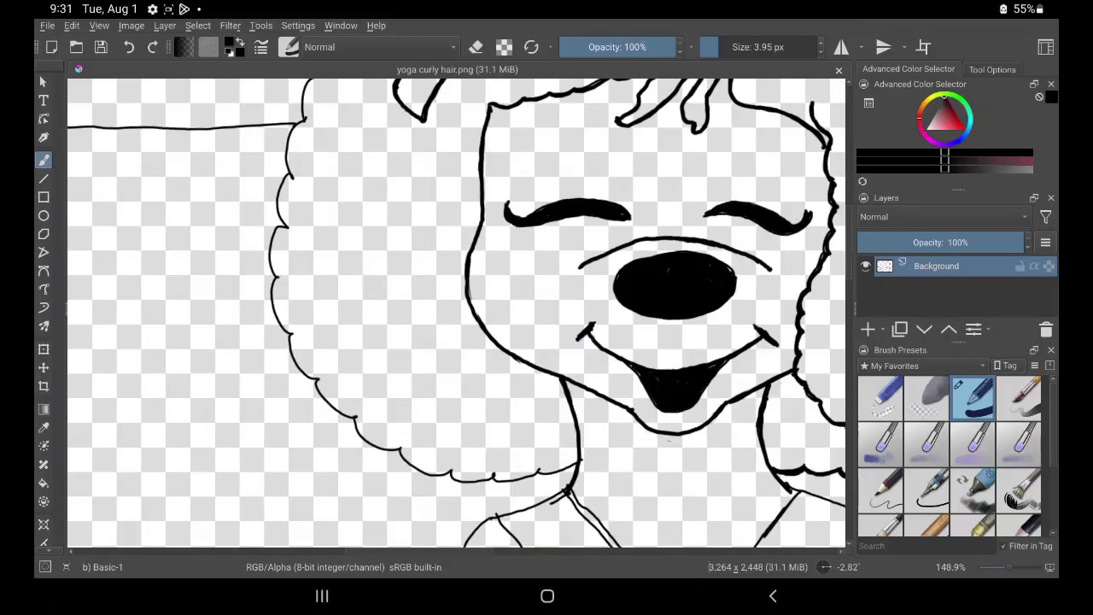
# Thicken the left, top and right hair outlines plus the adjacent couch lines
pyautogui.moveTo(290, 338); pyautogui.dragTo(287, 179)
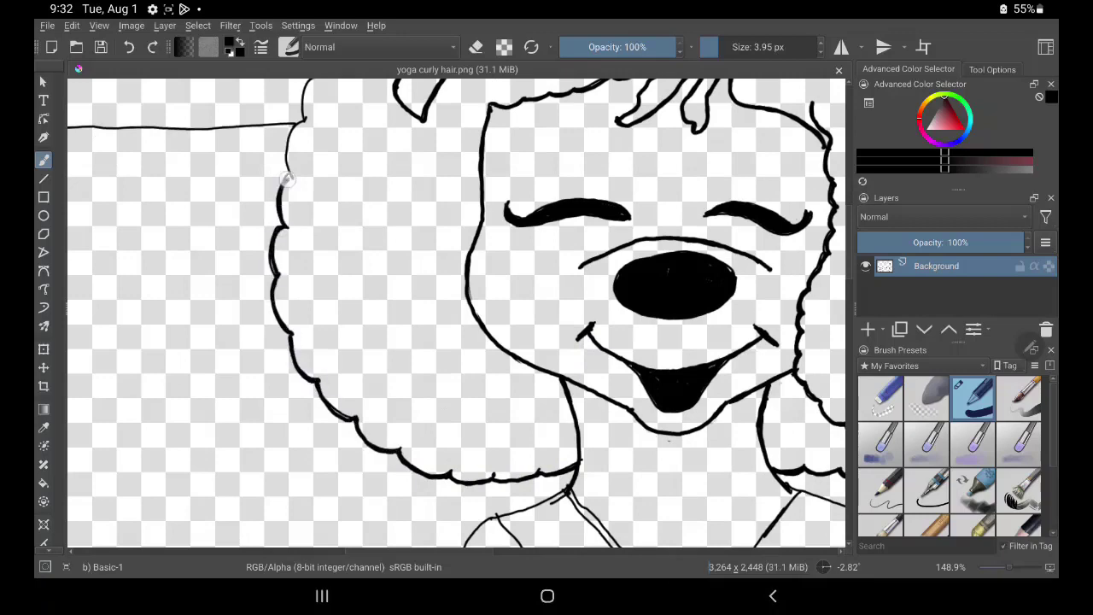
pyautogui.moveTo(513, 257); pyautogui.dragTo(536, 405)
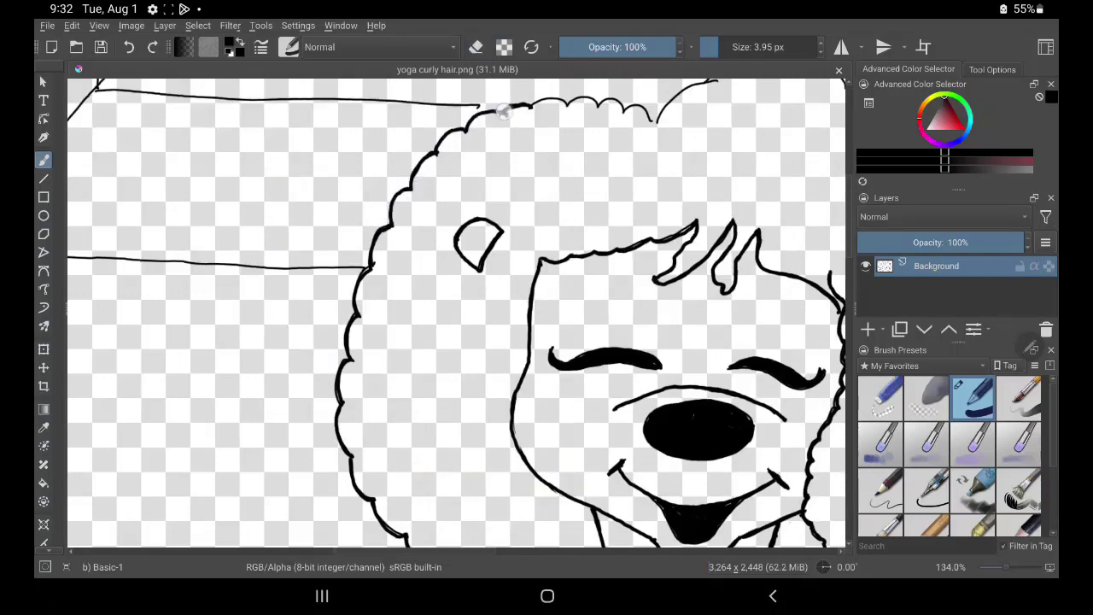
pyautogui.moveTo(591, 95); pyautogui.dragTo(653, 120)
pyautogui.moveTo(512, 257); pyautogui.dragTo(478, 358)
pyautogui.moveTo(666, 186); pyautogui.dragTo(721, 180)
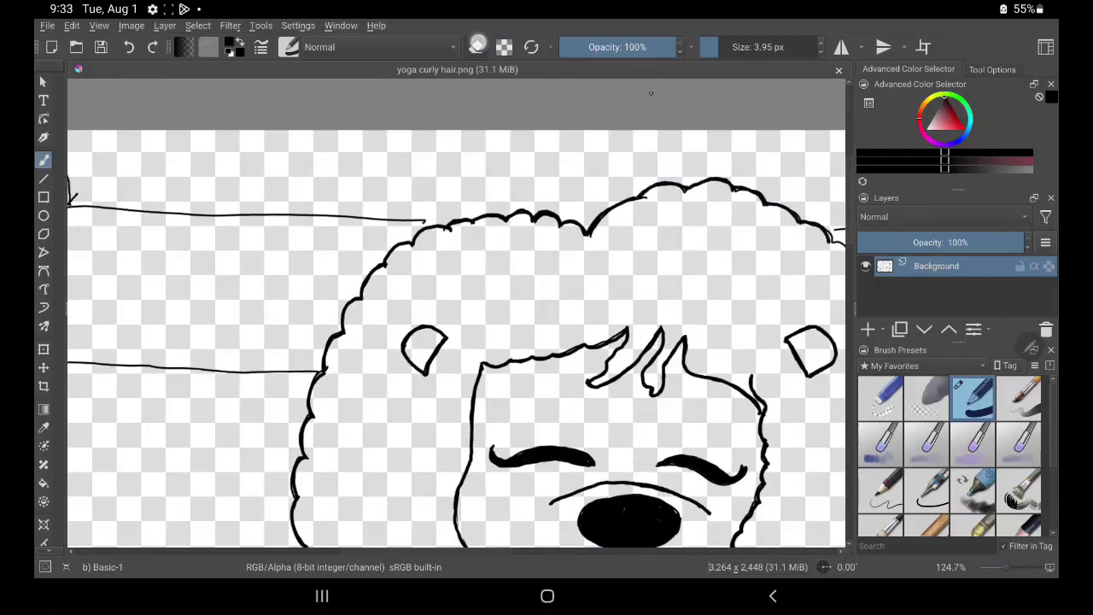
pyautogui.moveTo(513, 256); pyautogui.dragTo(235, 265)
pyautogui.moveTo(625, 351)
pyautogui.mouseDown()
pyautogui.moveTo(648, 423)
pyautogui.moveTo(844, 249)
pyautogui.mouseUp()
pyautogui.moveTo(818, 299); pyautogui.dragTo(766, 227)
pyautogui.moveTo(547, 242)
pyautogui.mouseDown()
pyautogui.moveTo(760, 228)
pyautogui.moveTo(647, 339)
pyautogui.moveTo(427, 274)
pyautogui.moveTo(625, 214)
pyautogui.mouseUp()
pyautogui.press('e')
pyautogui.press('e')
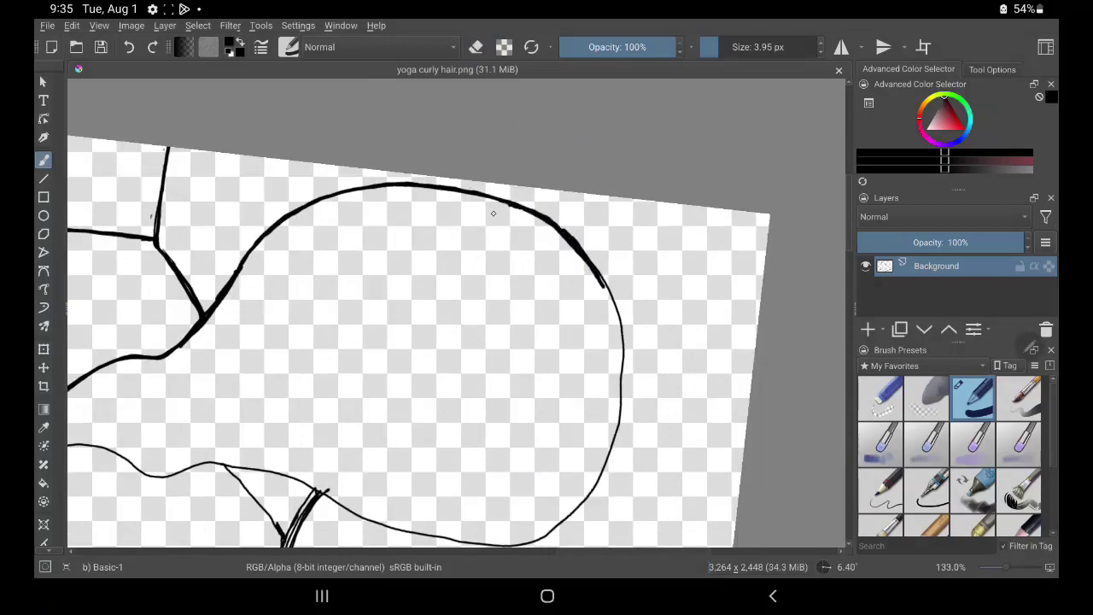
# Thicken the right side of the armrest circle and the curved couch line
pyautogui.moveTo(621, 424); pyautogui.dragTo(566, 520)
pyautogui.moveTo(603, 293); pyautogui.dragTo(624, 443)
pyautogui.moveTo(624, 341); pyautogui.dragTo(427, 273)
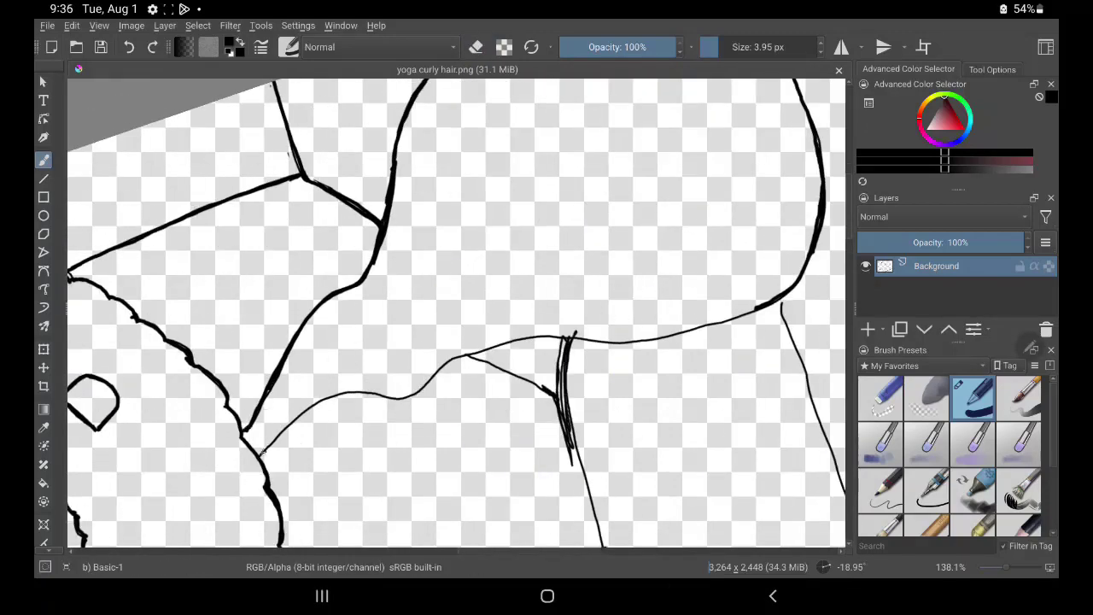
pyautogui.moveTo(260, 453)
pyautogui.mouseDown()
pyautogui.moveTo(478, 353)
pyautogui.moveTo(760, 307)
pyautogui.mouseUp()
pyautogui.press('e')
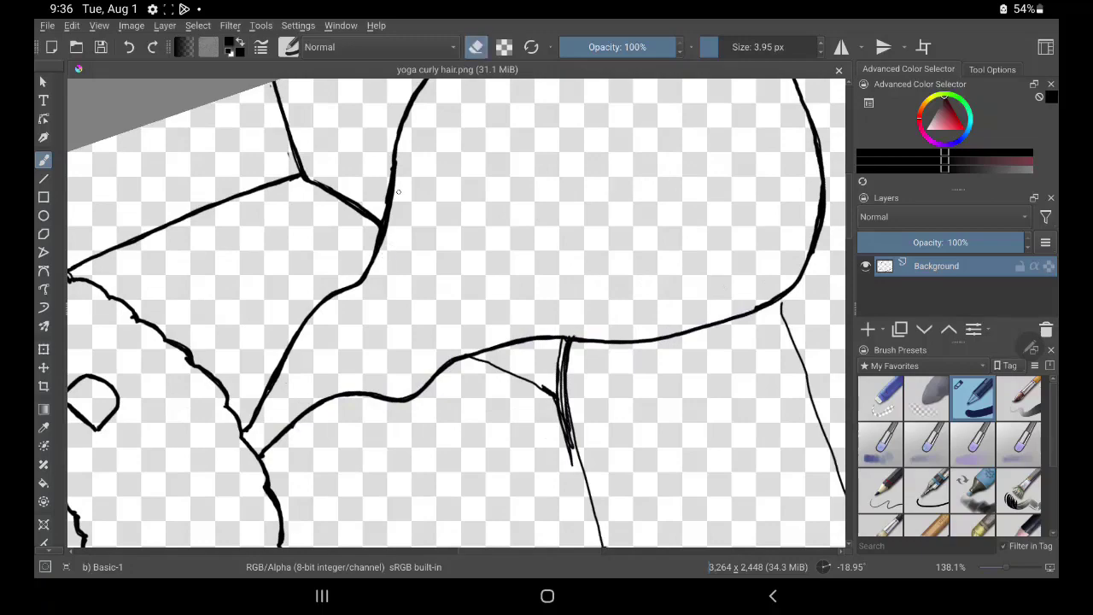
pyautogui.moveTo(398, 191); pyautogui.dragTo(550, 367)
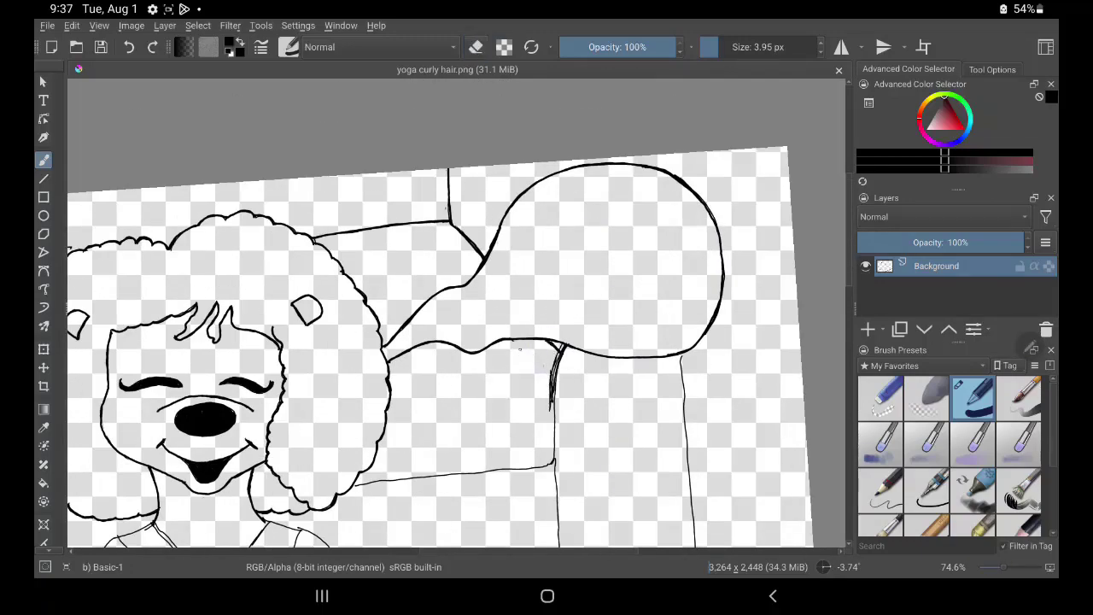
pyautogui.moveTo(544, 316); pyautogui.dragTo(476, 354)
pyautogui.press('e')
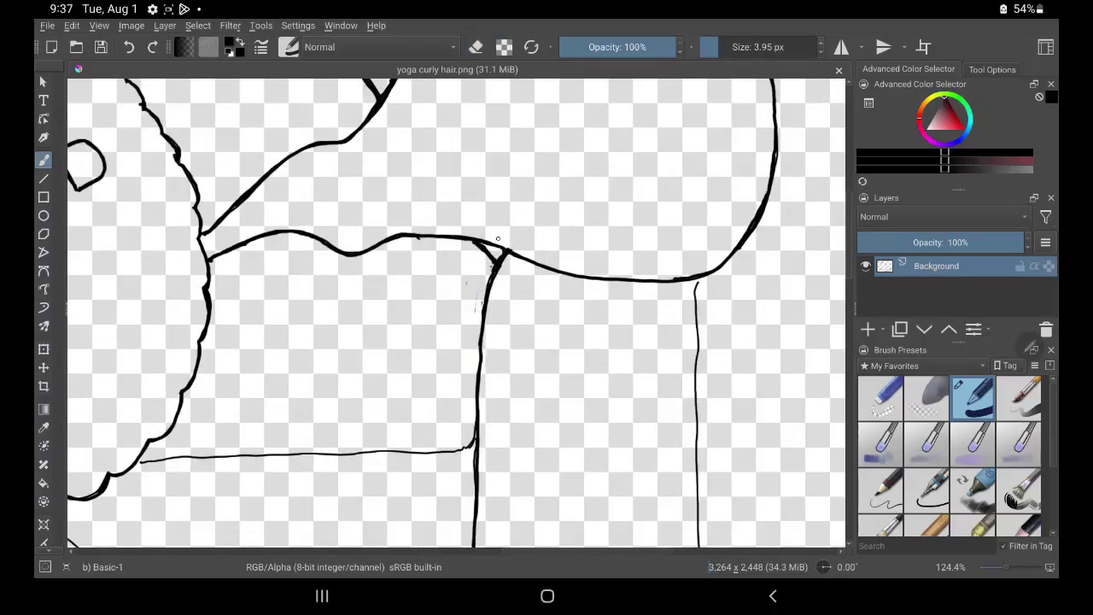
# Ink the couch outline and extend its vertical lines down to the floor
pyautogui.moveTo(694, 328); pyautogui.dragTo(697, 492)
pyautogui.moveTo(478, 427); pyautogui.dragTo(620, 282)
pyautogui.moveTo(290, 314); pyautogui.dragTo(615, 299)
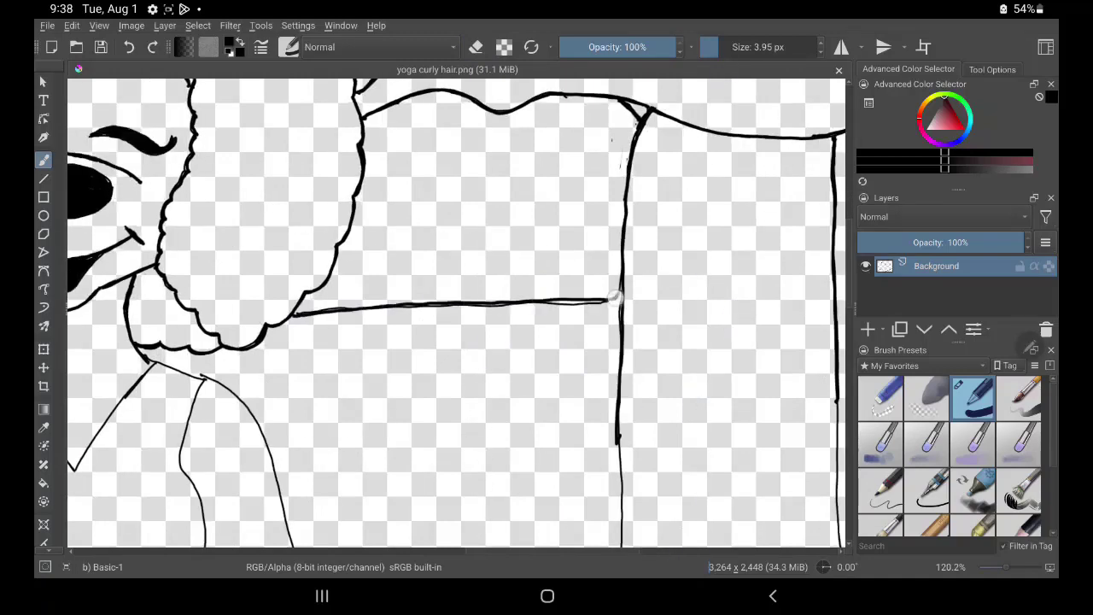
pyautogui.moveTo(611, 465)
pyautogui.mouseDown()
pyautogui.moveTo(569, 341)
pyautogui.moveTo(569, 526)
pyautogui.mouseUp()
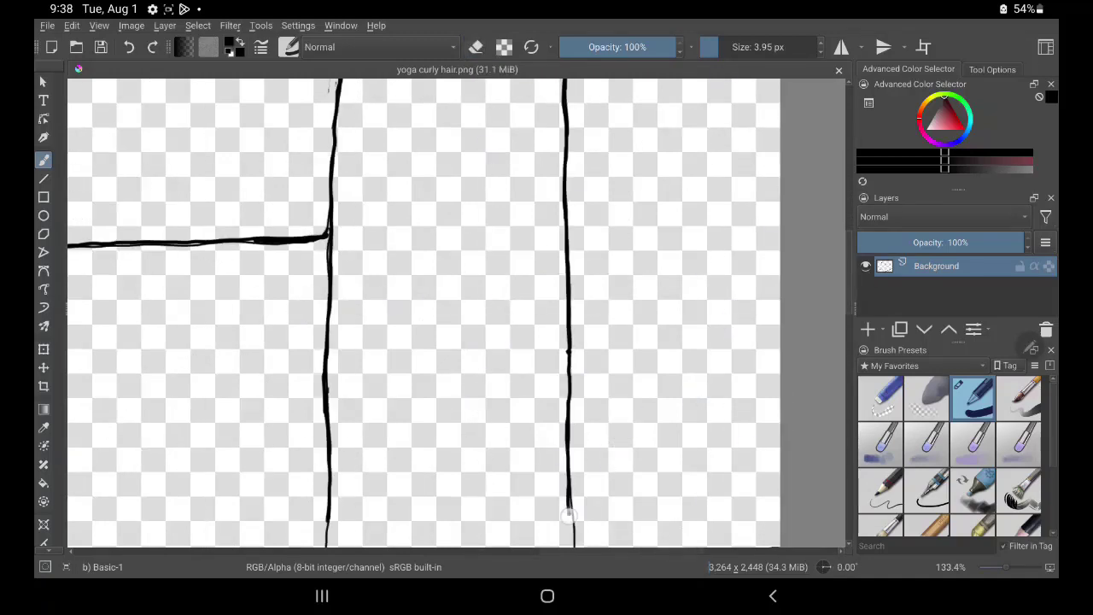
pyautogui.moveTo(427, 427); pyautogui.dragTo(427, 256)
pyautogui.moveTo(318, 334); pyautogui.dragTo(317, 398)
pyautogui.press('e')
# Fill the oval floor knot and small knot marks solid black
pyautogui.moveTo(427, 369); pyautogui.dragTo(604, 351)
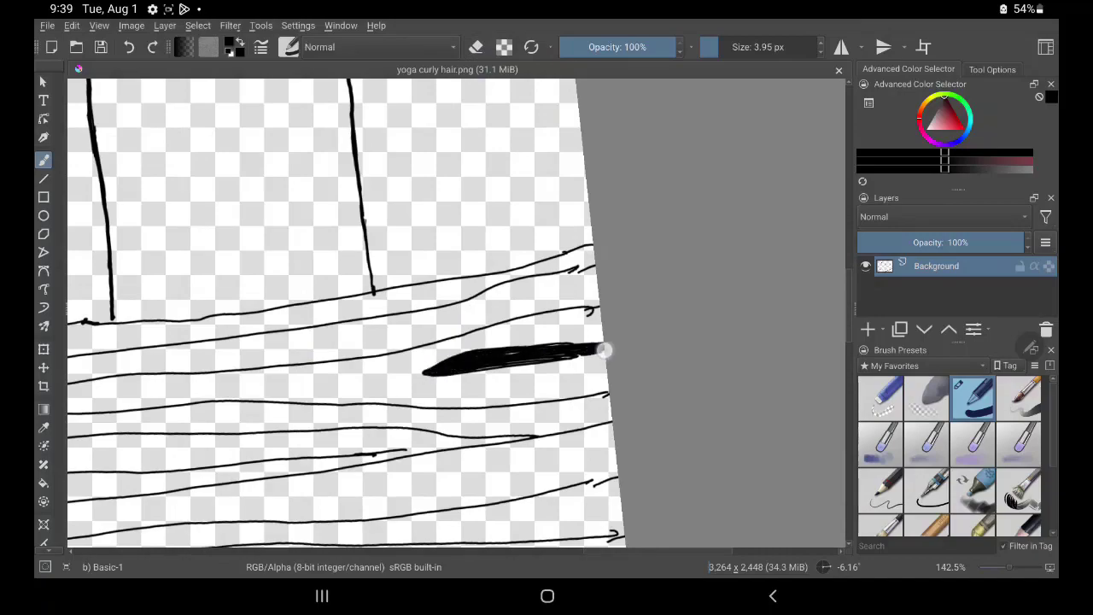
pyautogui.moveTo(620, 475); pyautogui.dragTo(512, 342)
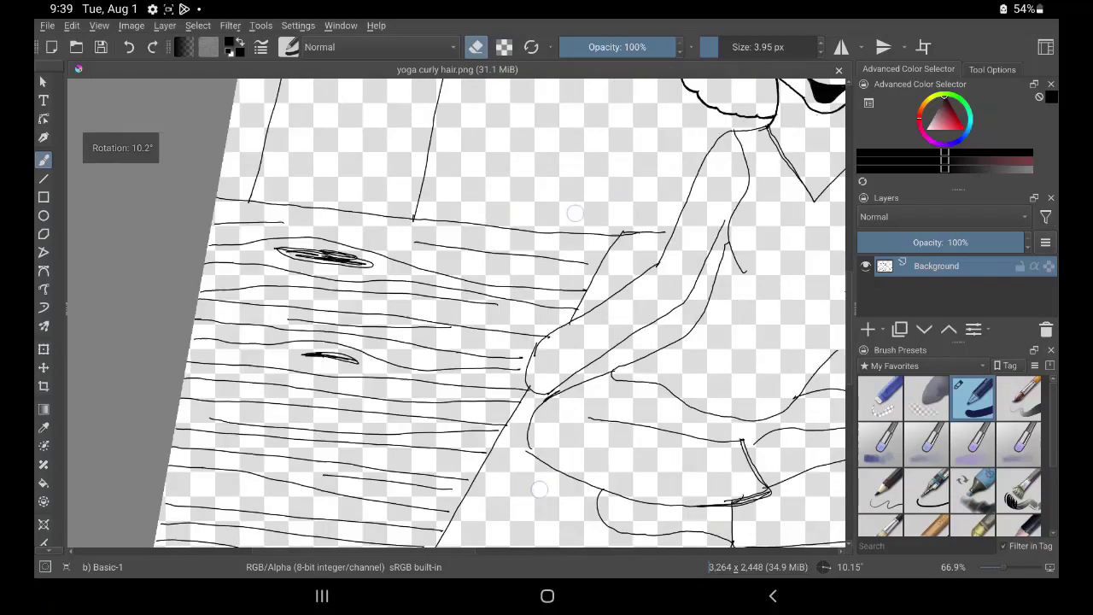
pyautogui.moveTo(261, 316); pyautogui.dragTo(396, 318)
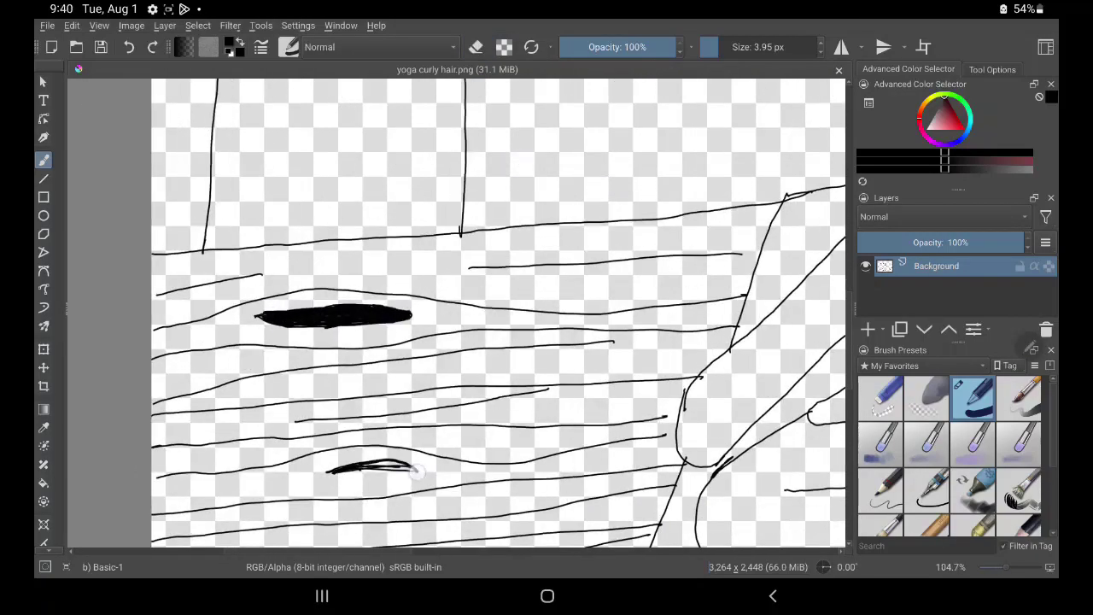
pyautogui.moveTo(328, 470)
pyautogui.mouseDown()
pyautogui.moveTo(417, 468)
pyautogui.moveTo(742, 339)
pyautogui.mouseUp()
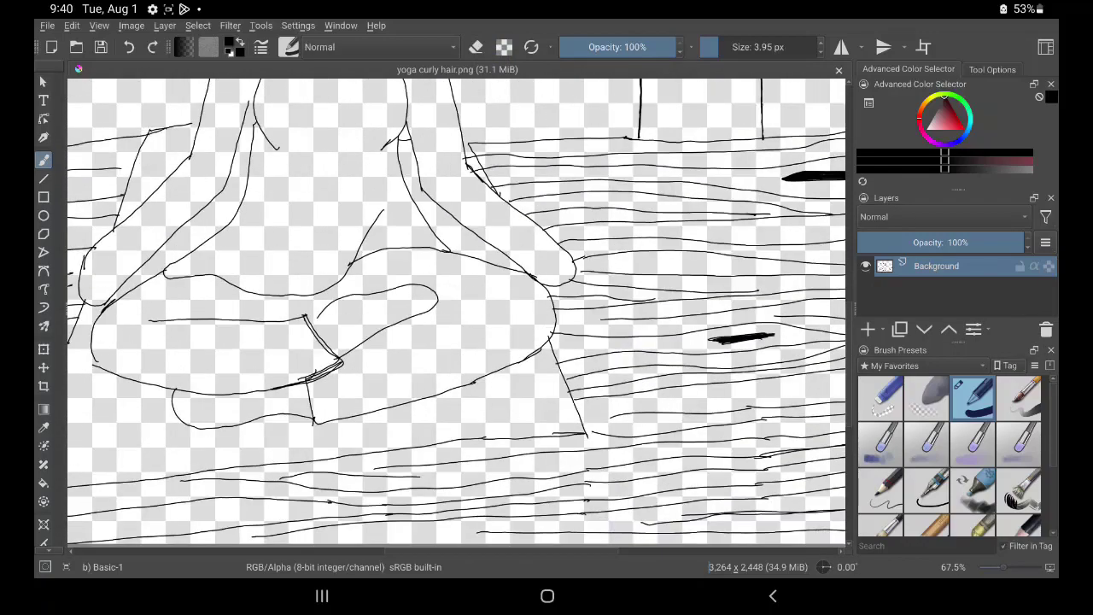
pyautogui.scroll(3, 457, 312)
# Ink bold plank lines, thin wood grain lines and a bold back edge across the floor
pyautogui.moveTo(243, 231); pyautogui.dragTo(726, 209)
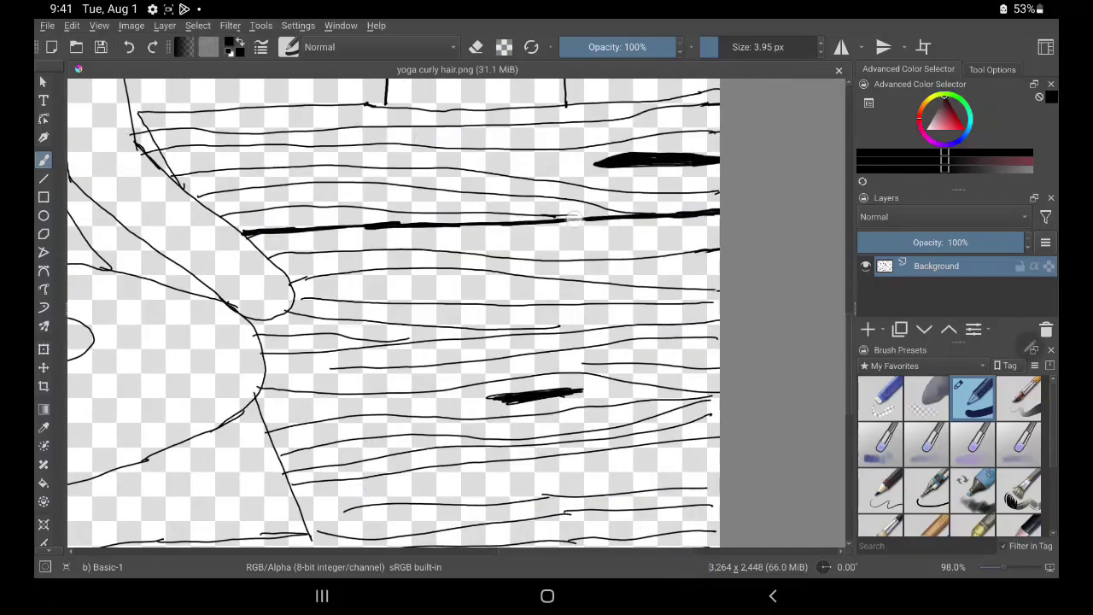
pyautogui.moveTo(263, 350)
pyautogui.mouseDown()
pyautogui.moveTo(721, 321)
pyautogui.moveTo(442, 340)
pyautogui.mouseUp()
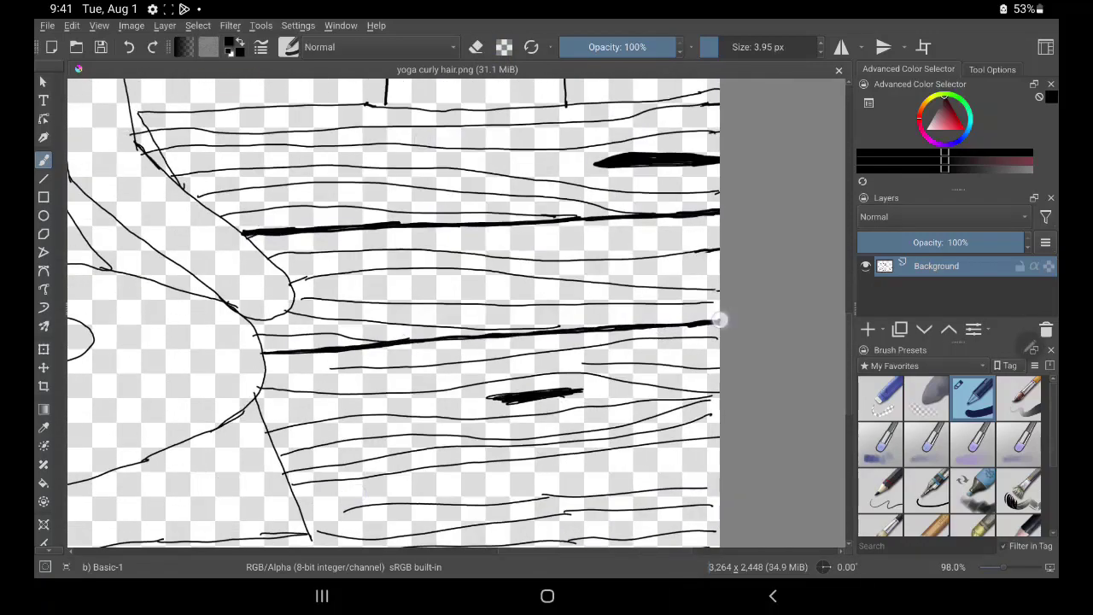
pyautogui.moveTo(258, 352)
pyautogui.mouseDown()
pyautogui.moveTo(509, 343)
pyautogui.moveTo(714, 358)
pyautogui.mouseUp()
pyautogui.moveTo(643, 357); pyautogui.dragTo(518, 347)
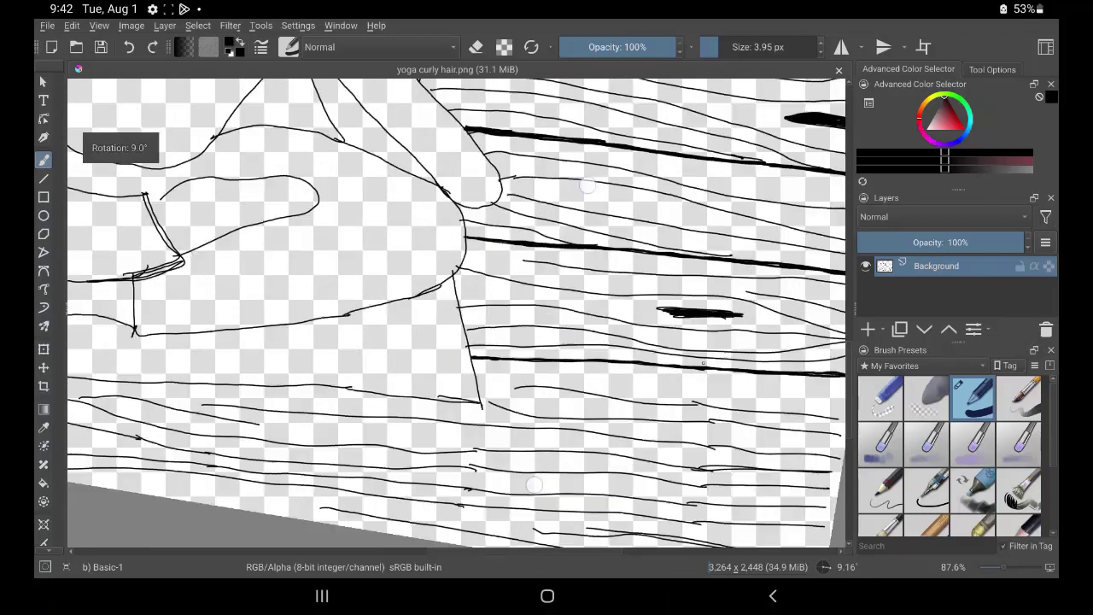
pyautogui.moveTo(137, 406); pyautogui.dragTo(499, 421)
pyautogui.moveTo(154, 270); pyautogui.dragTo(314, 273)
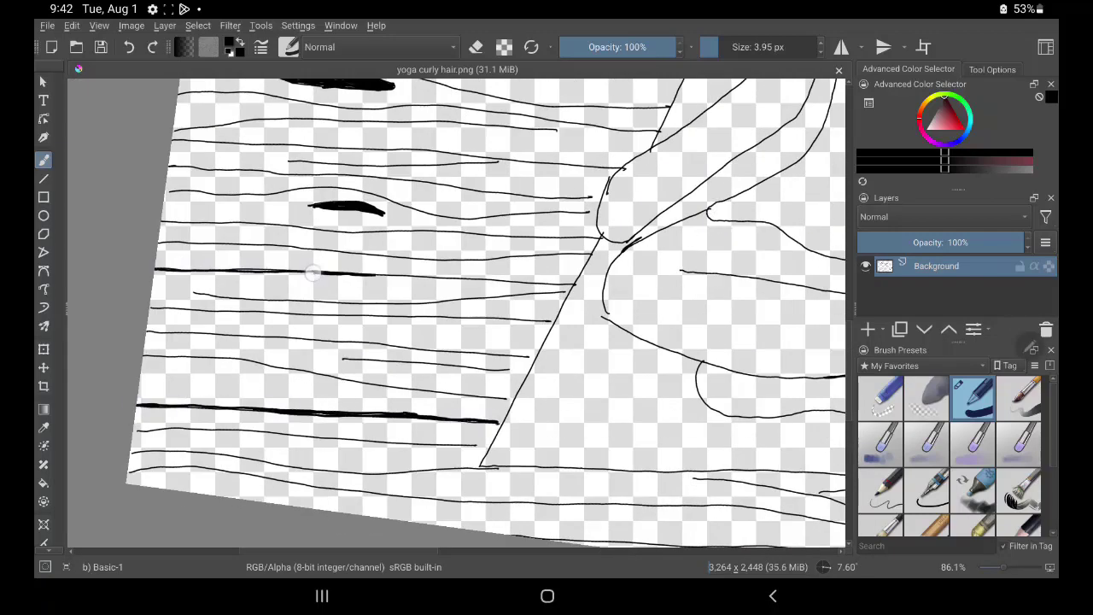
pyautogui.moveTo(432, 251); pyautogui.dragTo(415, 349)
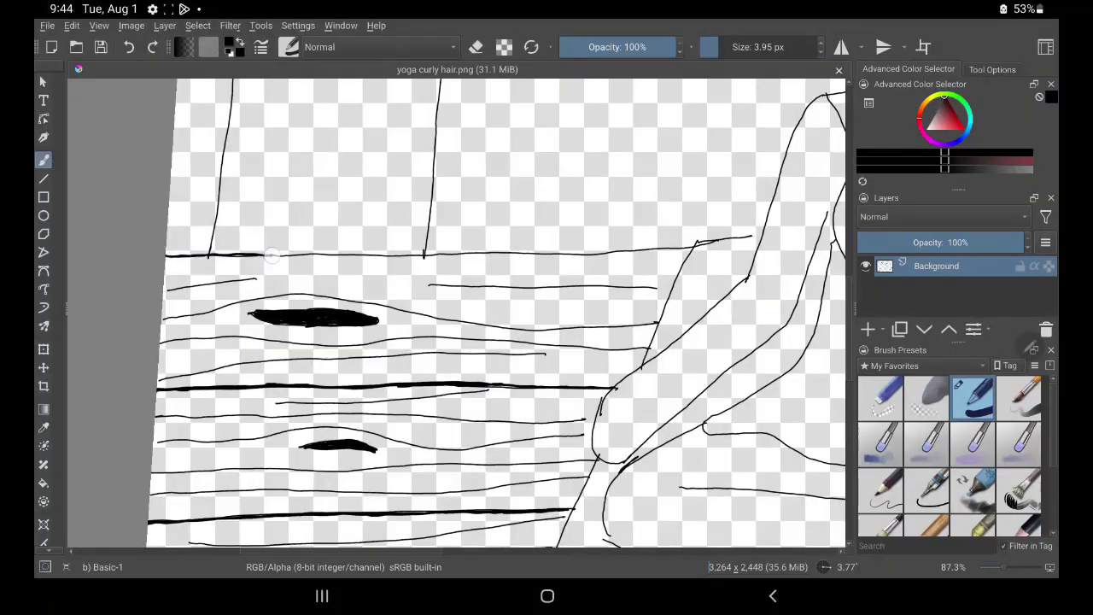
pyautogui.moveTo(324, 256); pyautogui.dragTo(694, 244)
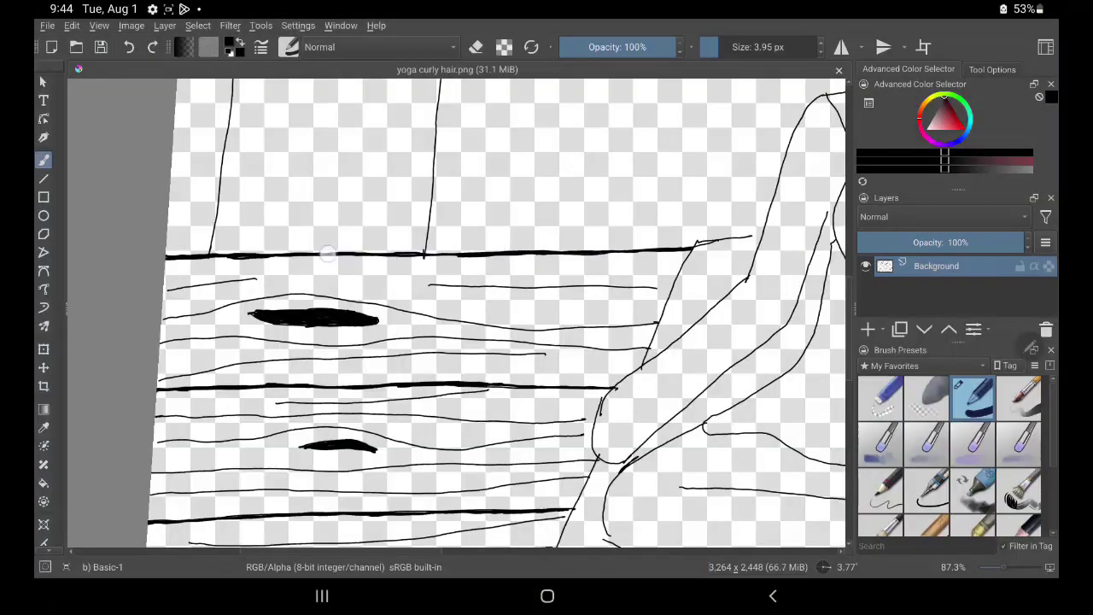
pyautogui.scroll(-3, 482, 239)
pyautogui.scroll(-2, 481, 238)
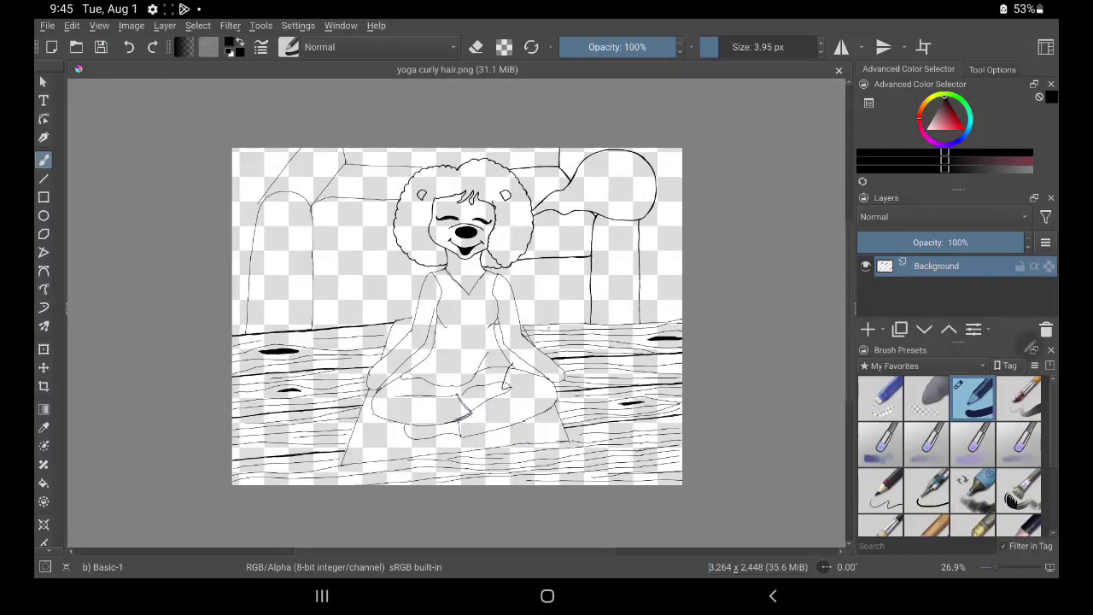
pyautogui.scroll(2, 393, 307)
# Thicken the floor's back edge behind the girl and ink the V neckline, erasing its duplicate
pyautogui.scroll(3, 427, 307)
pyautogui.moveTo(441, 322); pyautogui.dragTo(762, 316)
pyautogui.moveTo(511, 318); pyautogui.dragTo(741, 314)
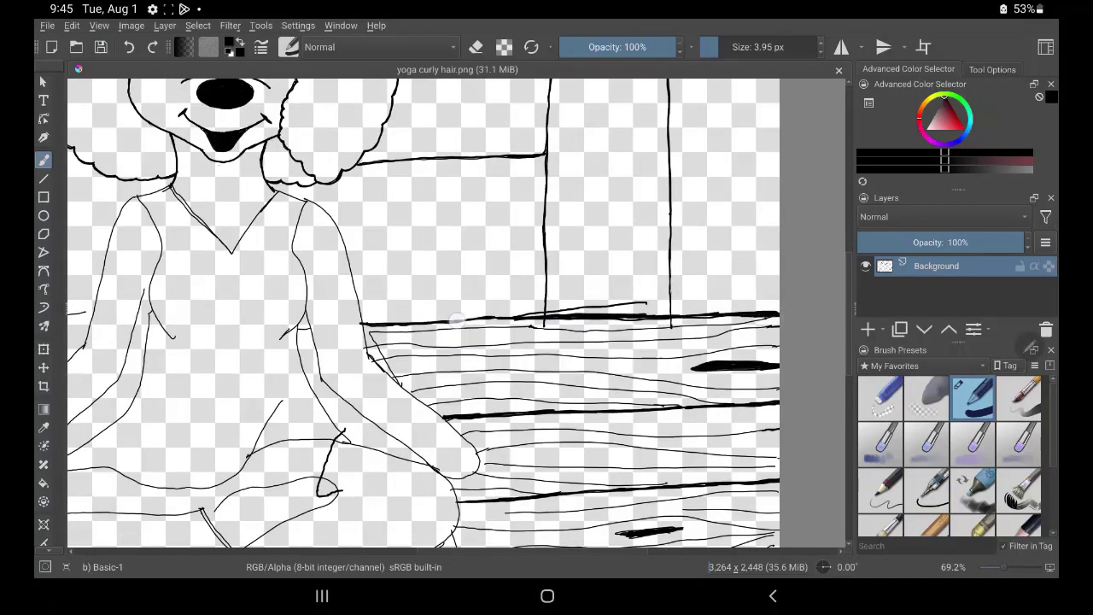
pyautogui.press('e')
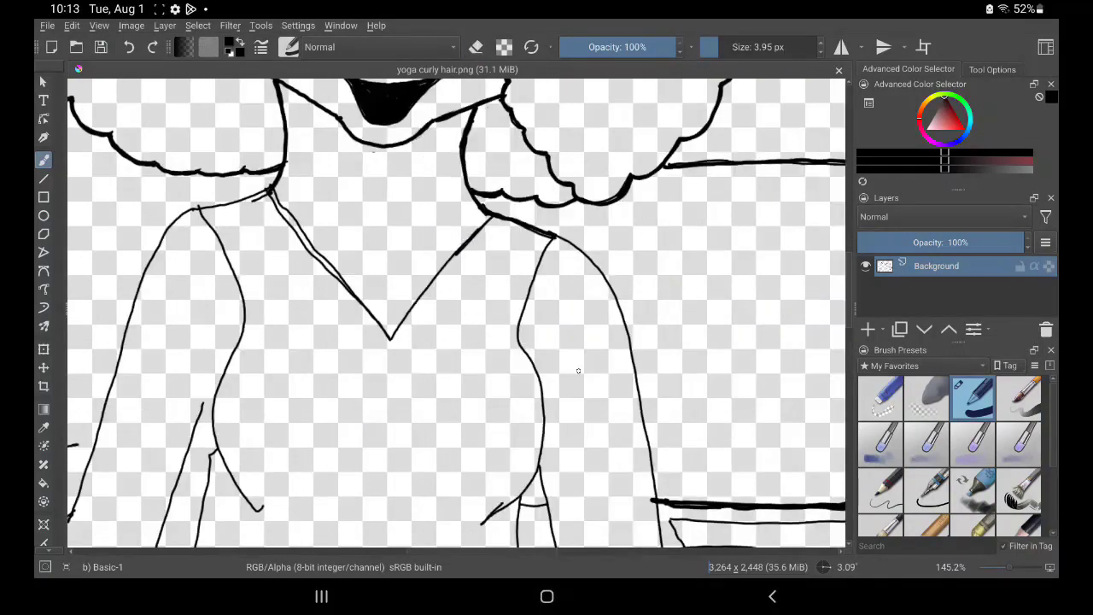
pyautogui.moveTo(271, 191); pyautogui.dragTo(423, 291)
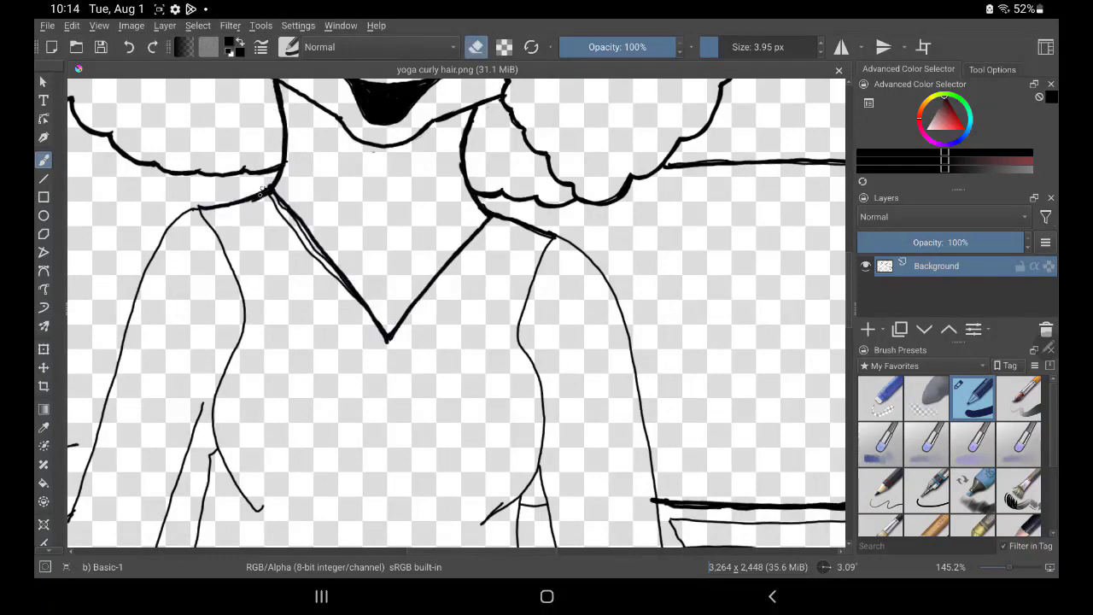
pyautogui.moveTo(263, 193); pyautogui.dragTo(273, 219)
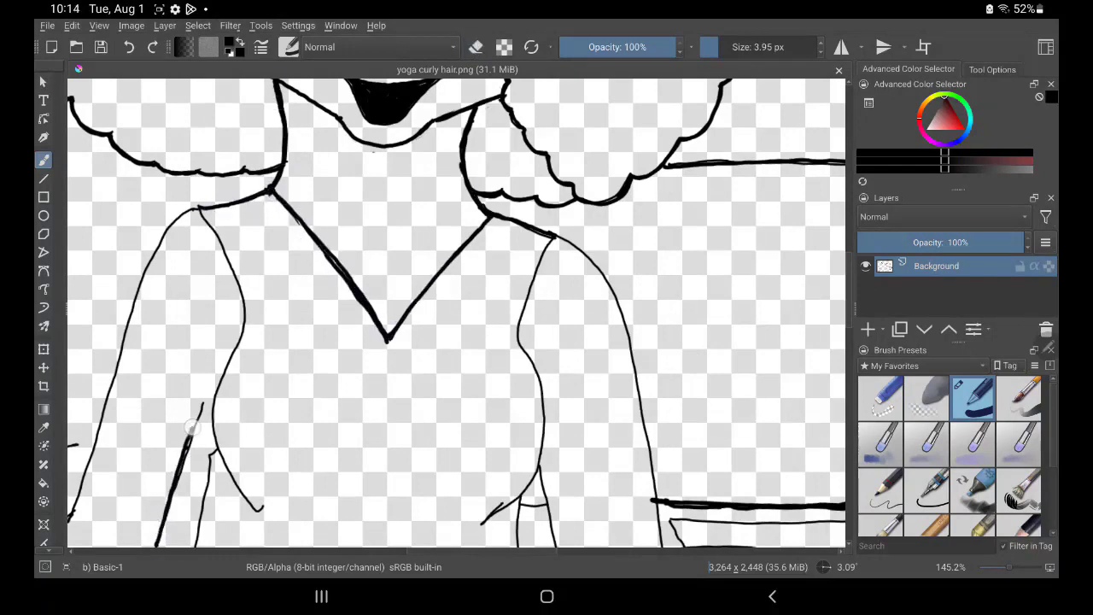
# Re-ink the left arm lines boldly and erase the doubled lines at the arm fold
pyautogui.moveTo(192, 431); pyautogui.dragTo(200, 208)
pyautogui.moveTo(182, 491)
pyautogui.mouseDown()
pyautogui.moveTo(235, 333)
pyautogui.moveTo(308, 185)
pyautogui.mouseUp()
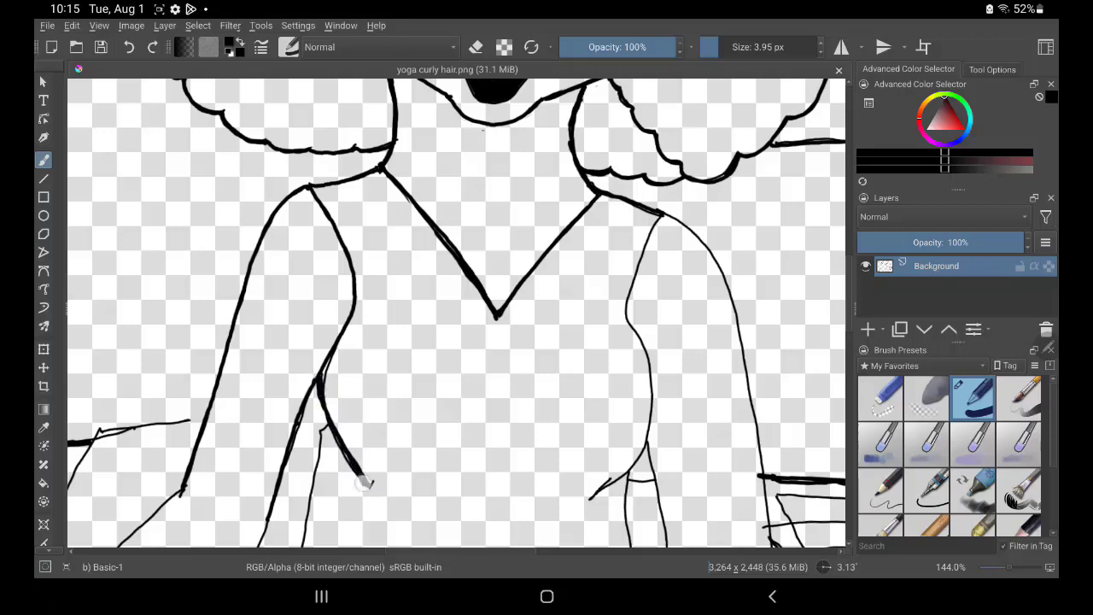
pyautogui.moveTo(365, 483); pyautogui.dragTo(372, 486)
pyautogui.moveTo(322, 404); pyautogui.dragTo(296, 546)
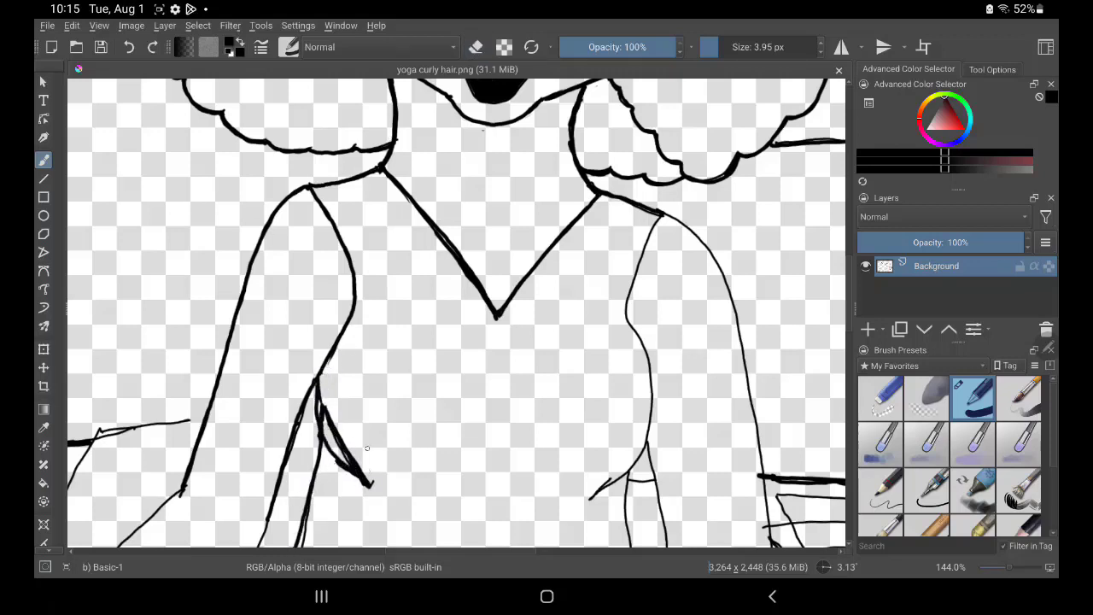
pyautogui.moveTo(316, 386); pyautogui.dragTo(358, 475)
pyautogui.press('e')
pyautogui.moveTo(334, 405); pyautogui.dragTo(363, 485)
# Re-ink the right arm lines and diagonal arm edge, erasing the thin sketch line
pyautogui.moveTo(615, 474)
pyautogui.mouseDown()
pyautogui.moveTo(636, 282)
pyautogui.moveTo(662, 214)
pyautogui.moveTo(752, 346)
pyautogui.mouseUp()
pyautogui.press('e')
pyautogui.moveTo(690, 238)
pyautogui.mouseDown()
pyautogui.moveTo(763, 464)
pyautogui.moveTo(487, 311)
pyautogui.mouseUp()
pyautogui.press('e')
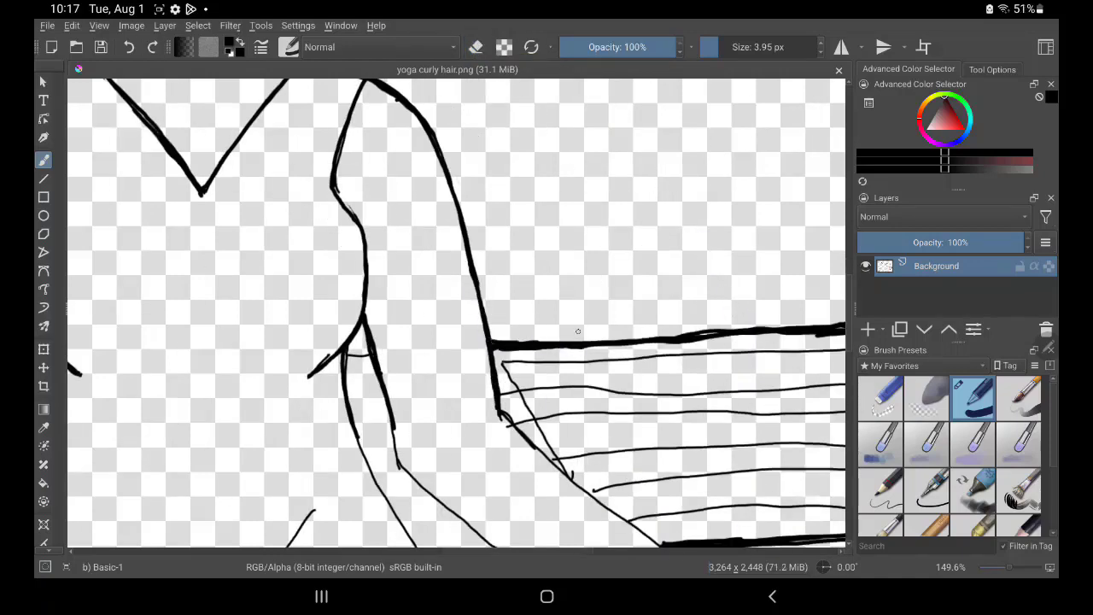
pyautogui.press('e')
pyautogui.moveTo(511, 380); pyautogui.dragTo(527, 395)
pyautogui.press('e')
pyautogui.moveTo(531, 441); pyautogui.dragTo(574, 476)
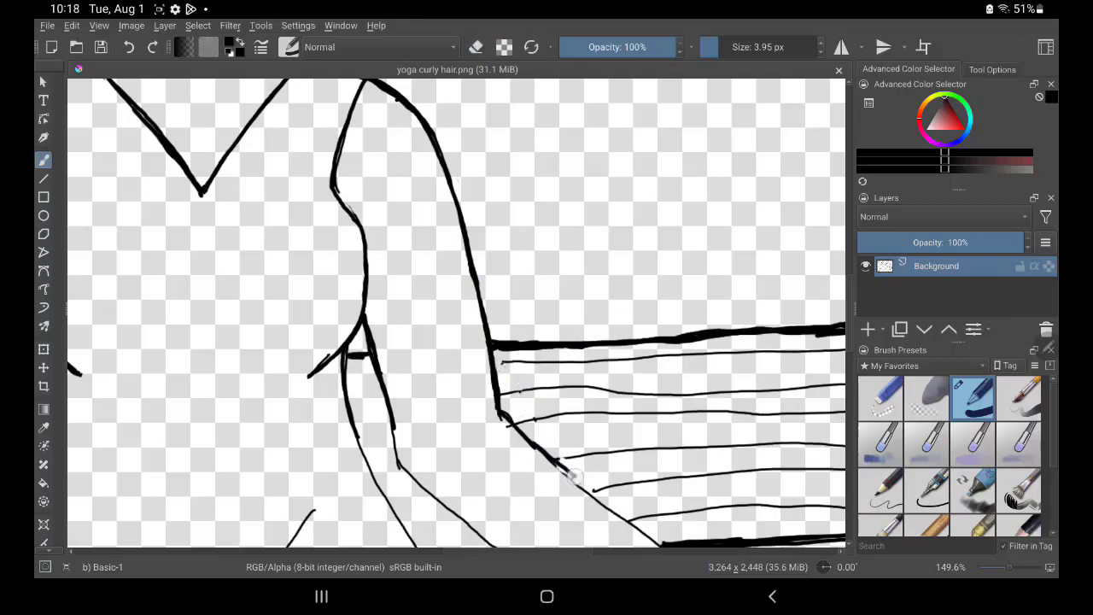
pyautogui.moveTo(622, 518); pyautogui.dragTo(589, 495)
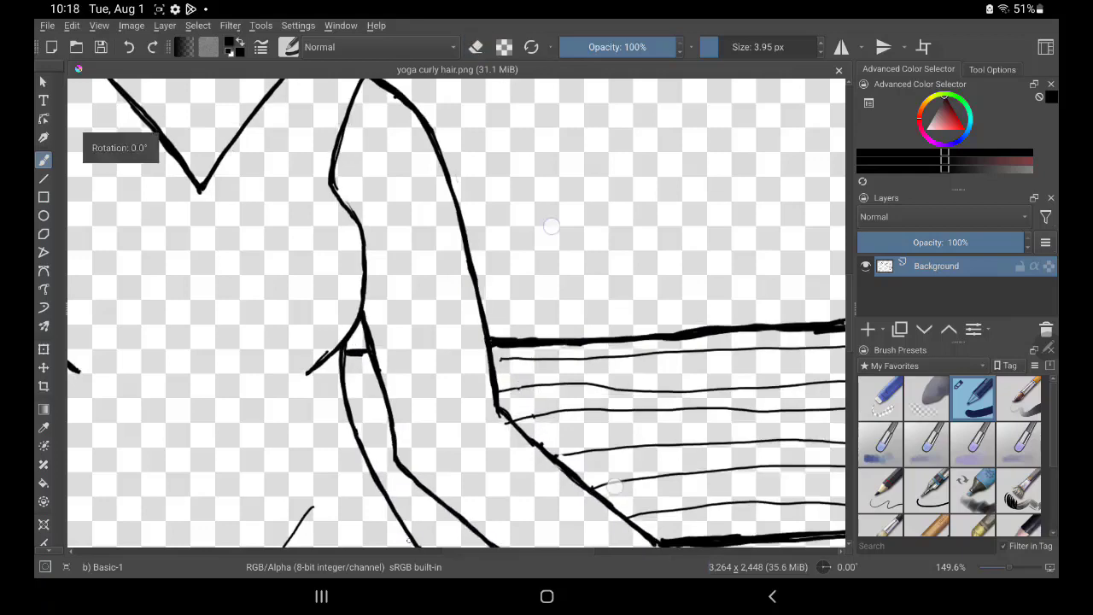
pyautogui.scroll(-5, 512, 342)
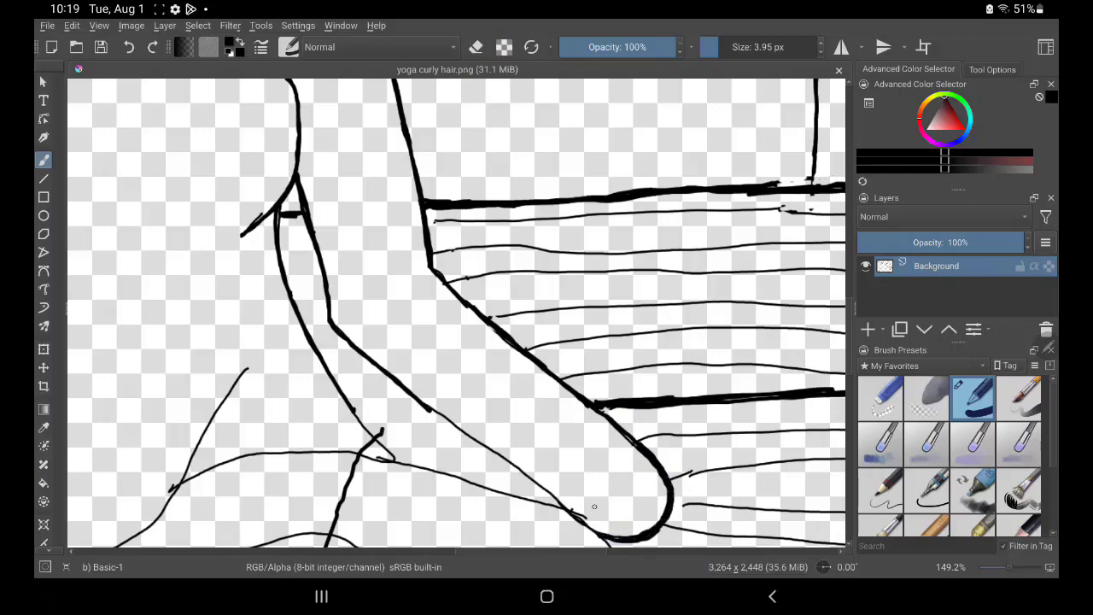
# Thicken the arm's diagonal edges toward the knee and the horizontal and left leg lines
pyautogui.moveTo(431, 403); pyautogui.dragTo(589, 518)
pyautogui.press('e')
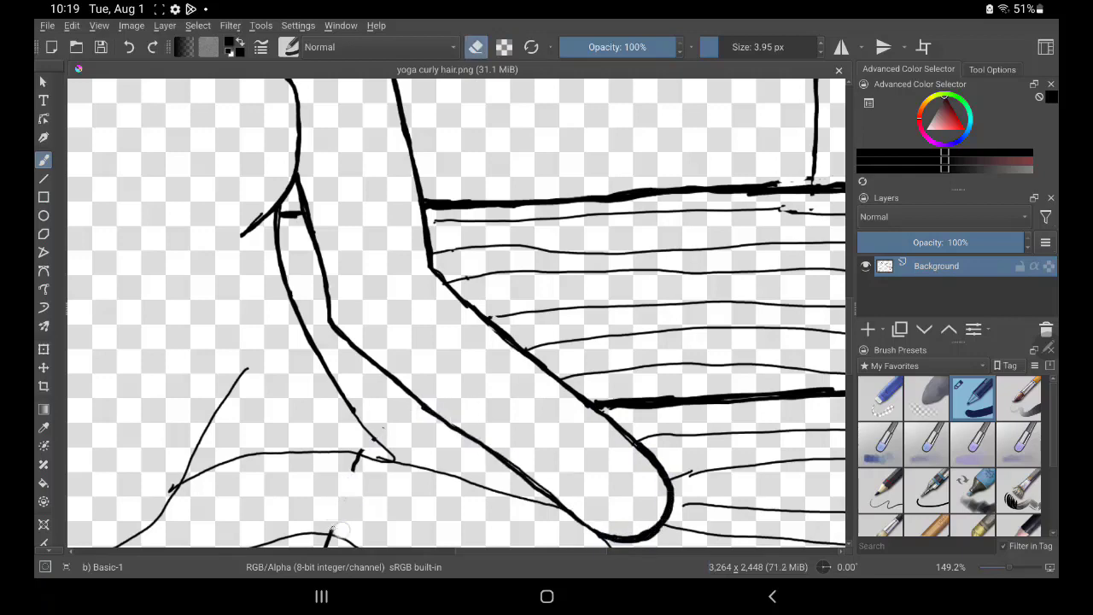
pyautogui.scroll(-3, 318, 312)
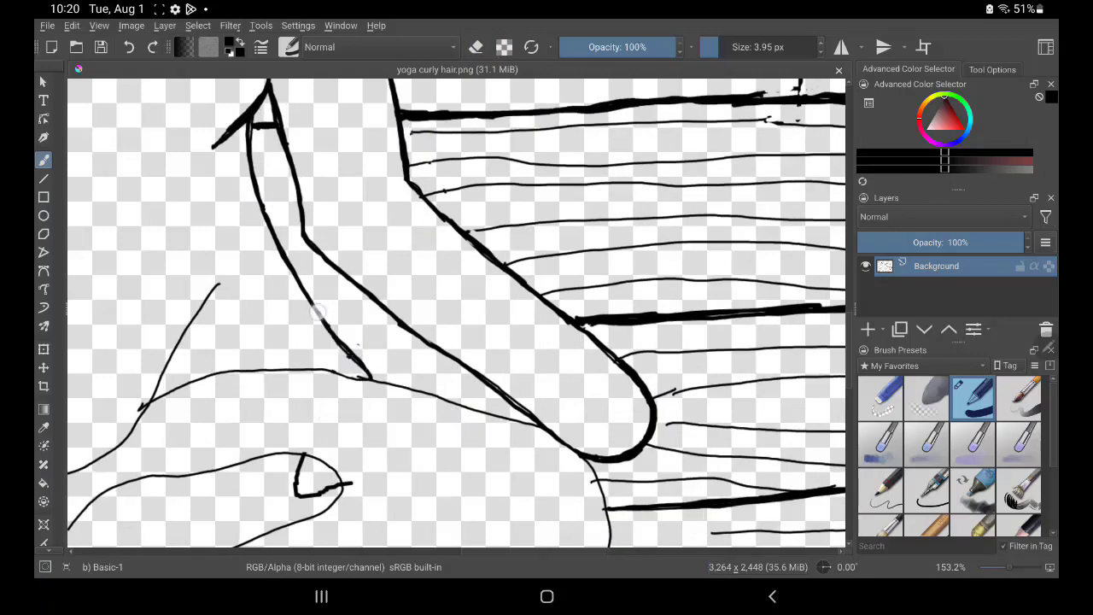
pyautogui.moveTo(363, 376); pyautogui.dragTo(538, 429)
pyautogui.moveTo(145, 405); pyautogui.dragTo(359, 374)
pyautogui.moveTo(220, 282); pyautogui.dragTo(68, 471)
pyautogui.press('e')
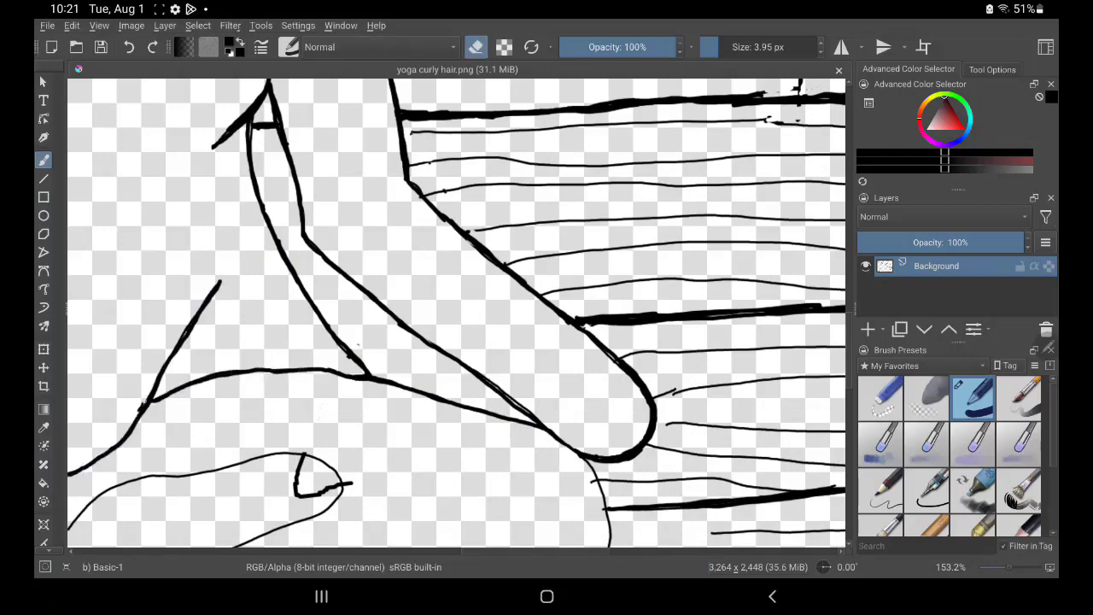
pyautogui.press('e')
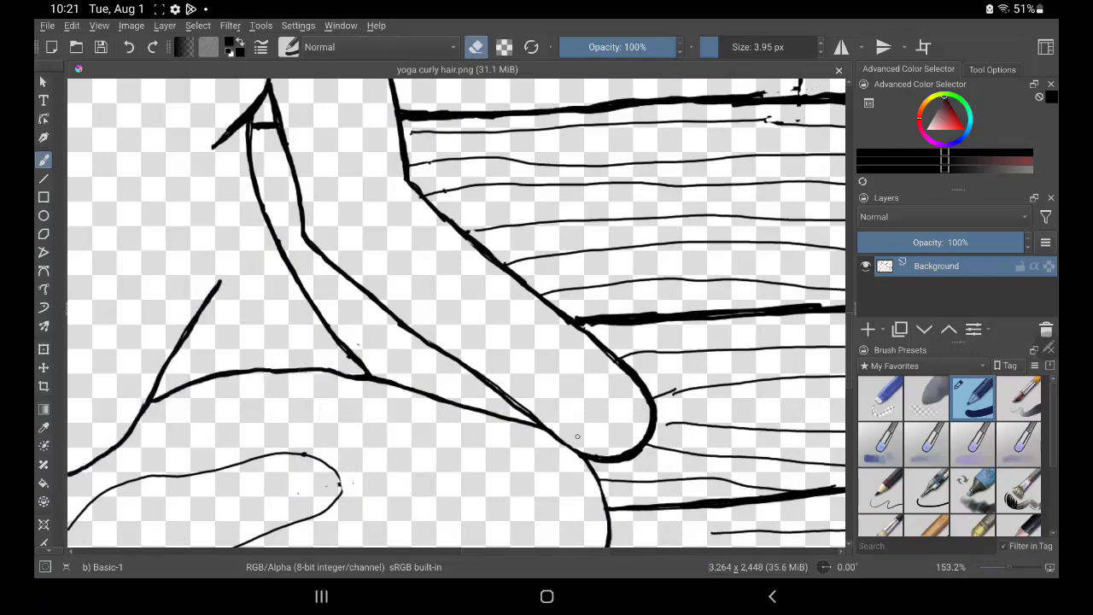
pyautogui.scroll(-3, 453, 401)
# Thicken the foot line, the lower and left leg curves, and the hooked line
pyautogui.moveTo(566, 325); pyautogui.dragTo(335, 451)
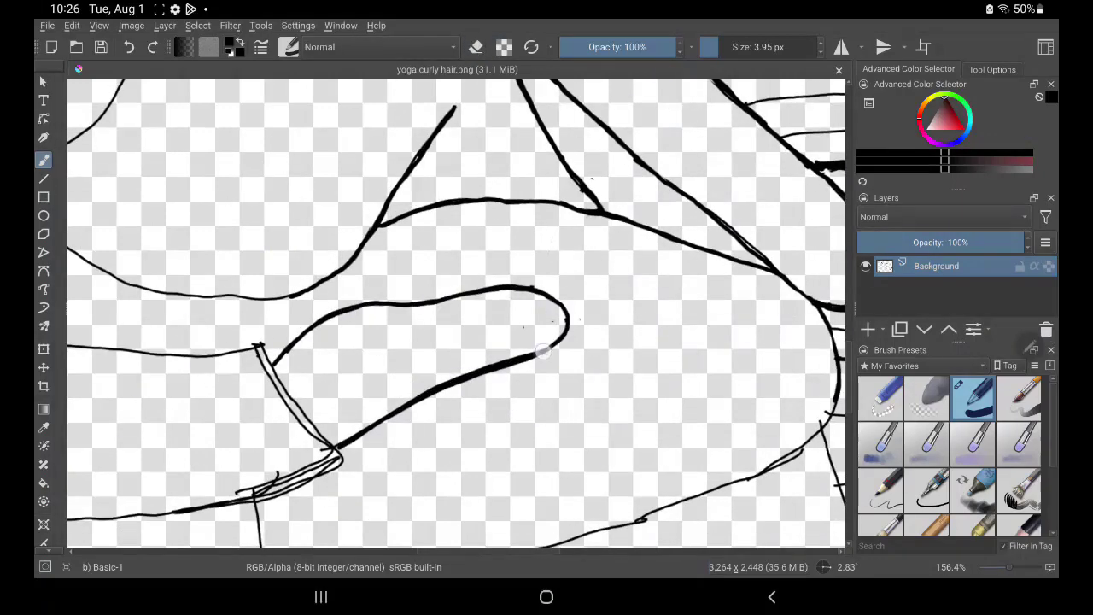
pyautogui.scroll(1, 453, 342)
pyautogui.moveTo(587, 317); pyautogui.dragTo(303, 324)
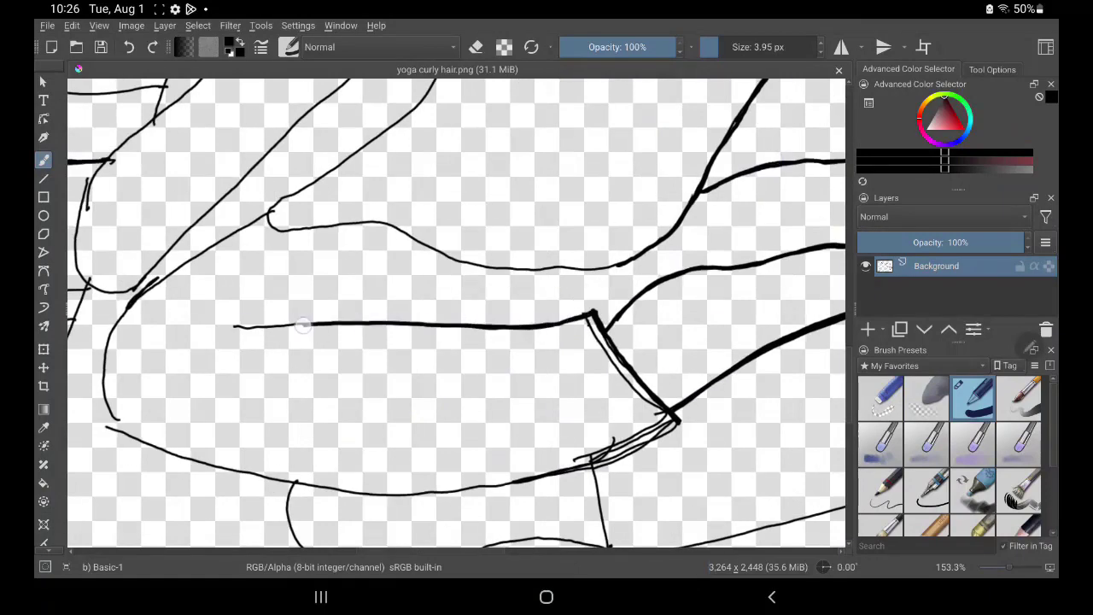
pyautogui.moveTo(398, 492); pyautogui.dragTo(290, 485)
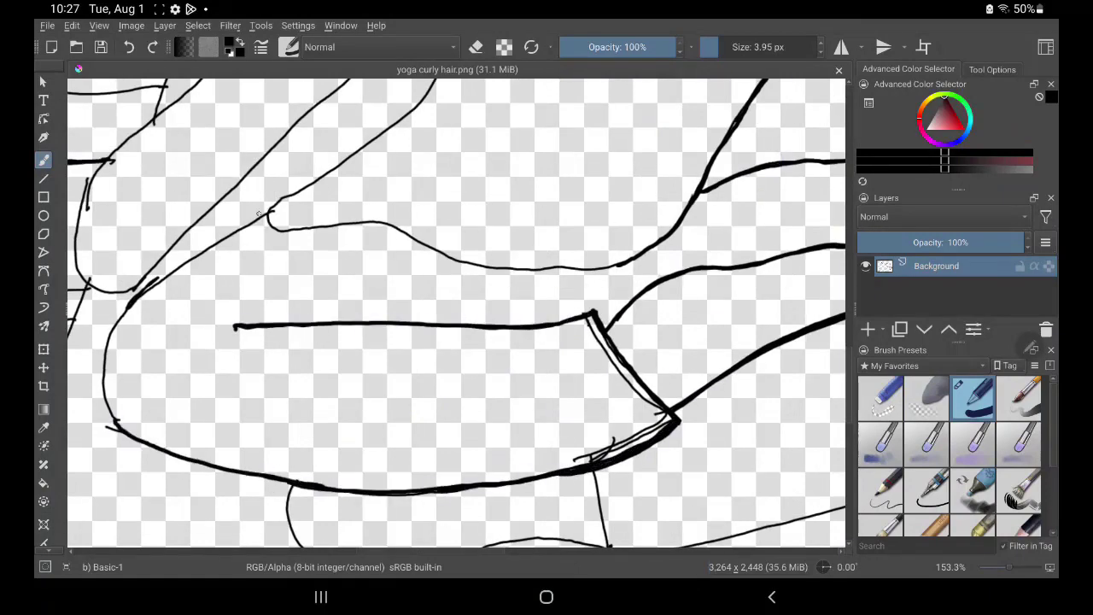
pyautogui.moveTo(265, 213); pyautogui.dragTo(102, 389)
pyautogui.moveTo(581, 448); pyautogui.dragTo(654, 410)
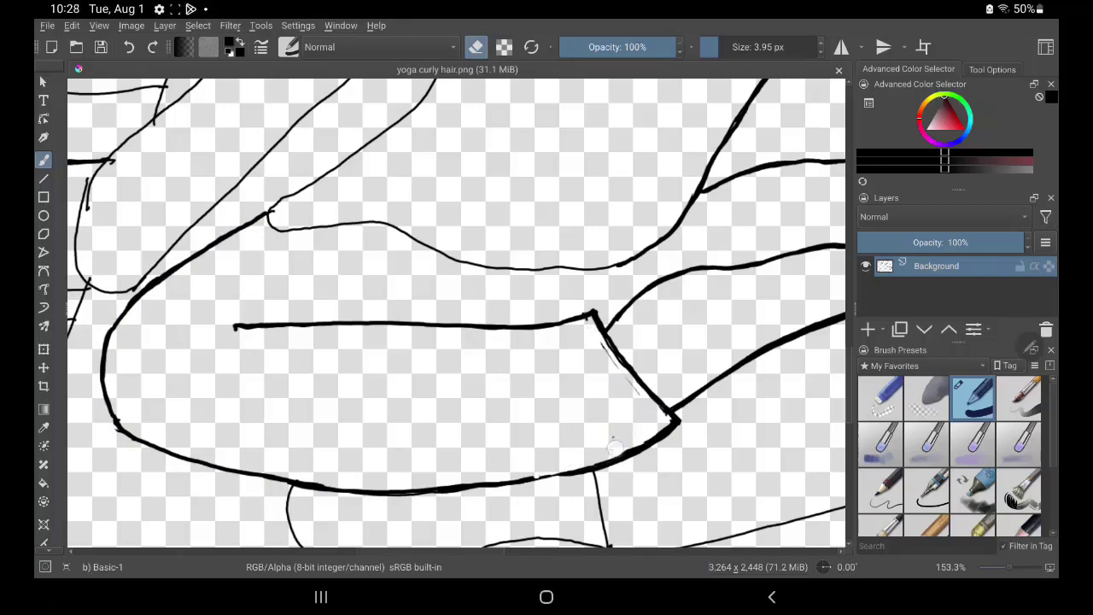
pyautogui.moveTo(270, 224)
pyautogui.mouseDown()
pyautogui.moveTo(547, 270)
pyautogui.moveTo(630, 267)
pyautogui.mouseUp()
pyautogui.moveTo(270, 210); pyautogui.dragTo(439, 78)
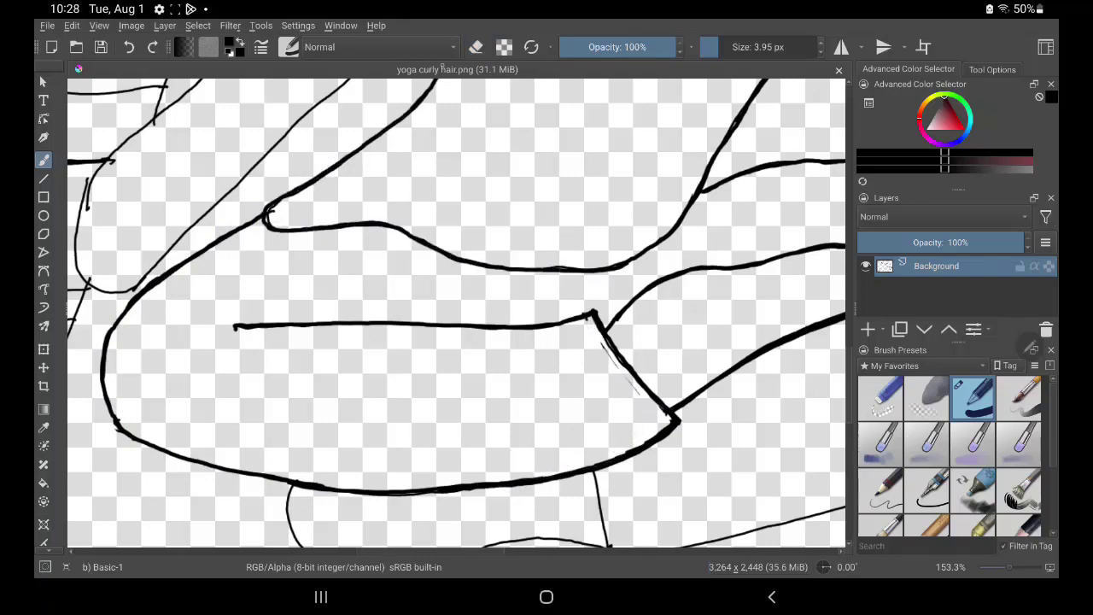
# Erase stray fragments by the ankle and re-ink the diagonal leg line and lower curve
pyautogui.click(475, 47)
pyautogui.moveTo(430, 226); pyautogui.dragTo(437, 180)
pyautogui.moveTo(419, 246); pyautogui.dragTo(434, 181)
pyautogui.press('e')
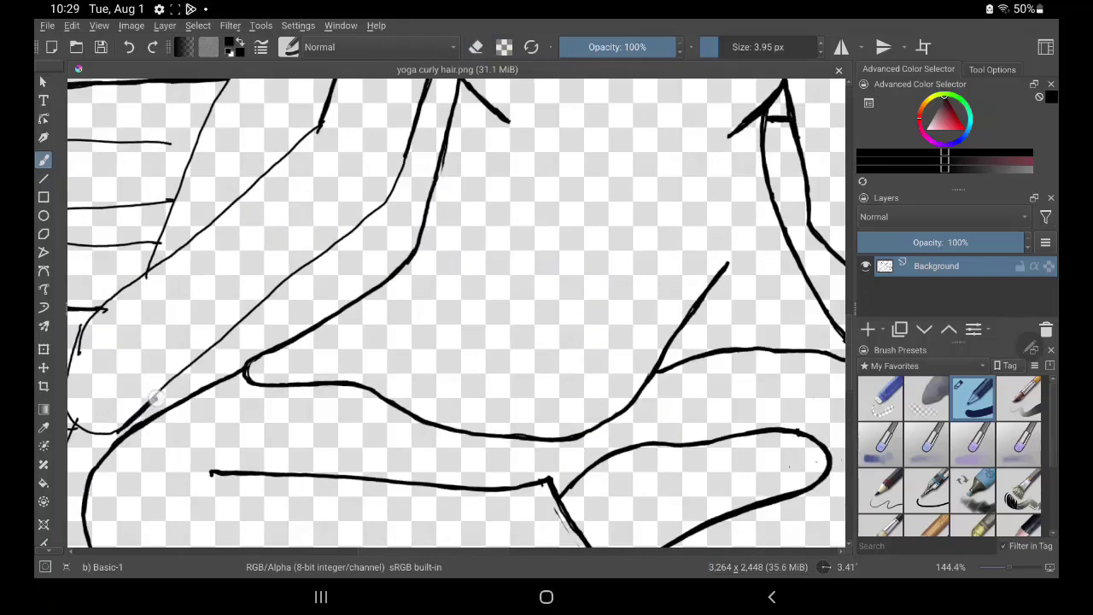
pyautogui.moveTo(154, 397)
pyautogui.mouseDown()
pyautogui.moveTo(342, 242)
pyautogui.moveTo(406, 162)
pyautogui.mouseUp()
pyautogui.moveTo(243, 342)
pyautogui.mouseDown()
pyautogui.moveTo(494, 128)
pyautogui.moveTo(282, 422)
pyautogui.mouseUp()
pyautogui.press('e')
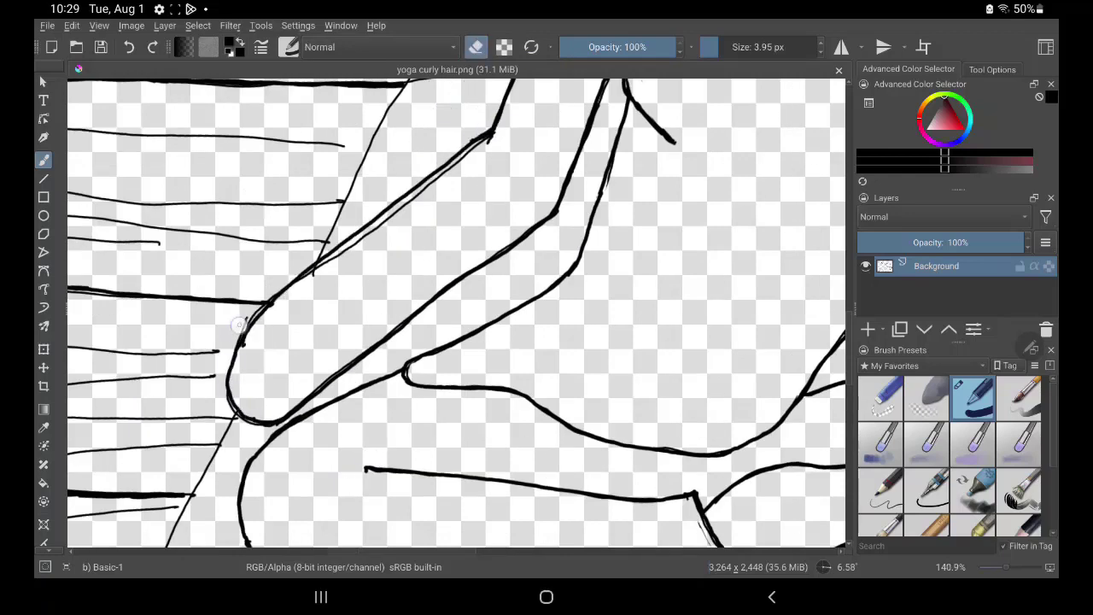
pyautogui.moveTo(317, 275); pyautogui.dragTo(412, 199)
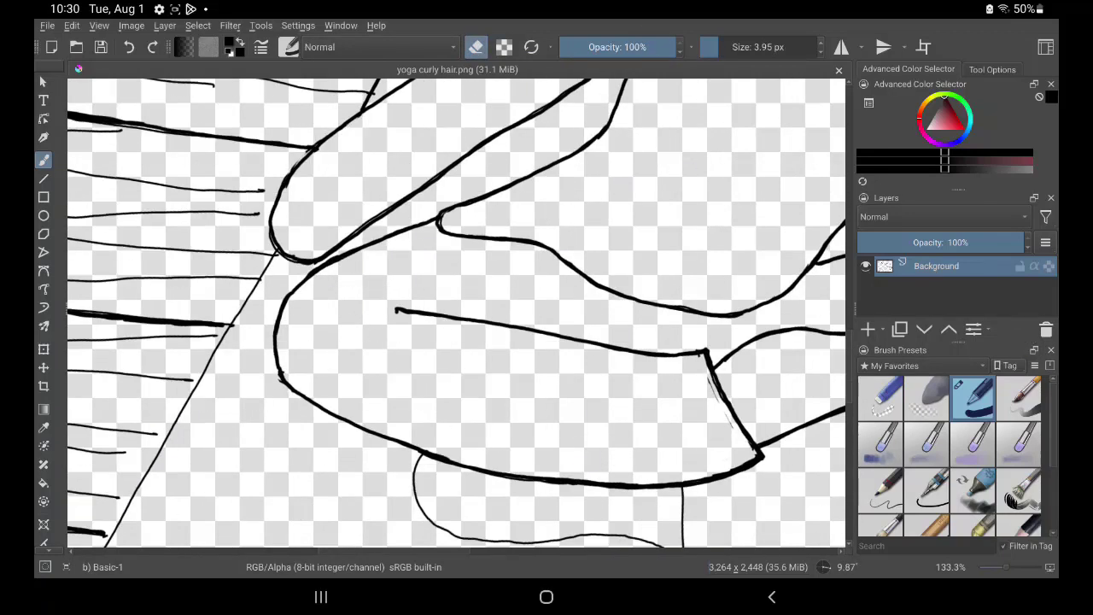
# Ink a vertical edge to the floor, the mat's long diagonal and the horizontal floor line
pyautogui.moveTo(494, 332); pyautogui.dragTo(496, 412)
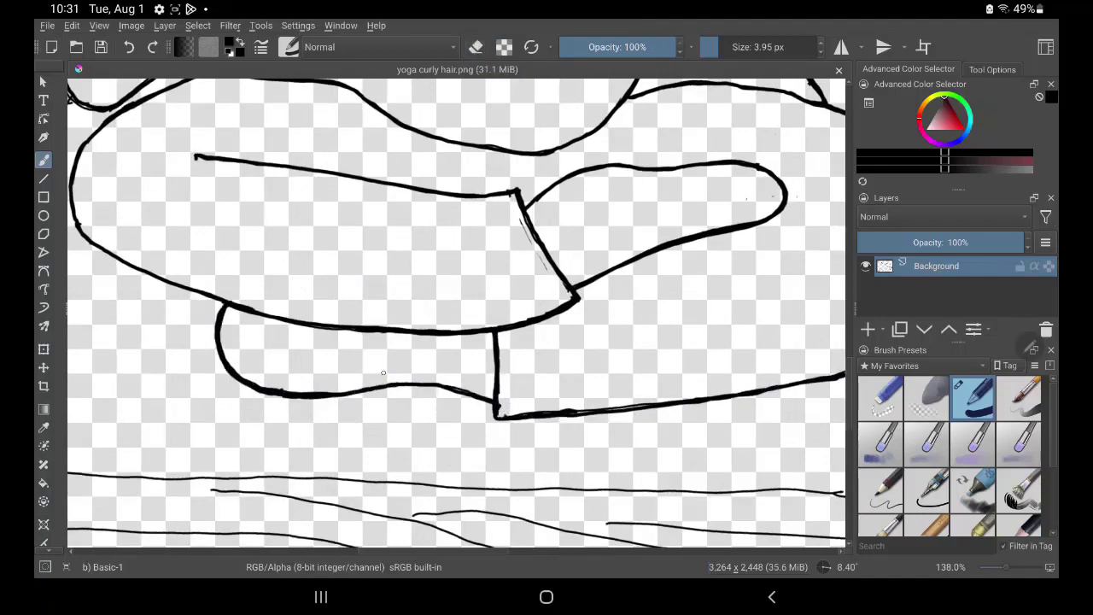
pyautogui.moveTo(160, 499); pyautogui.dragTo(350, 114)
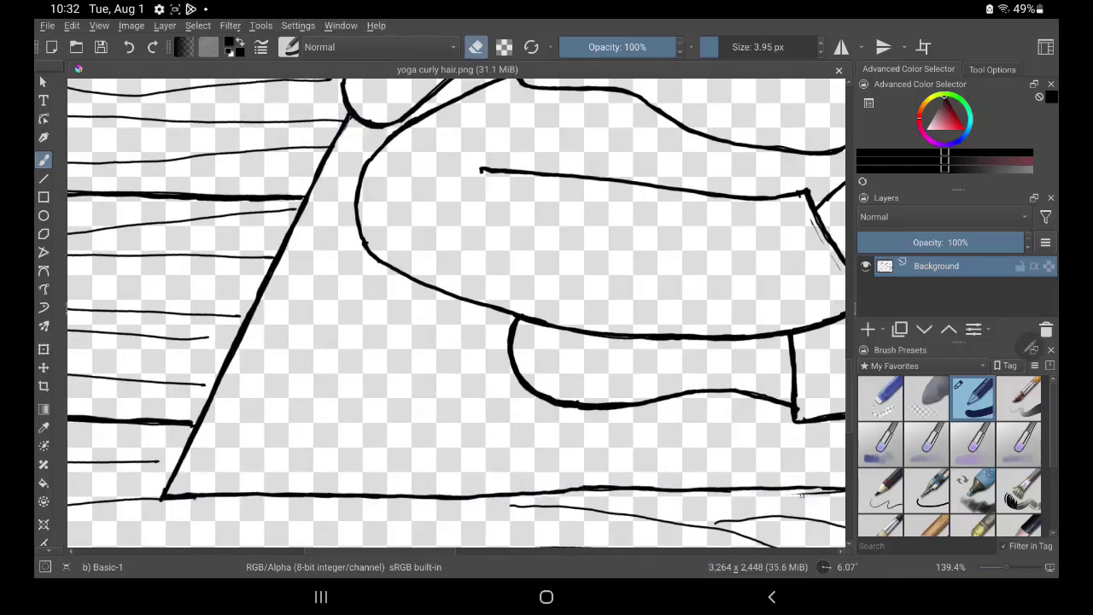
pyautogui.moveTo(249, 398); pyautogui.dragTo(743, 389)
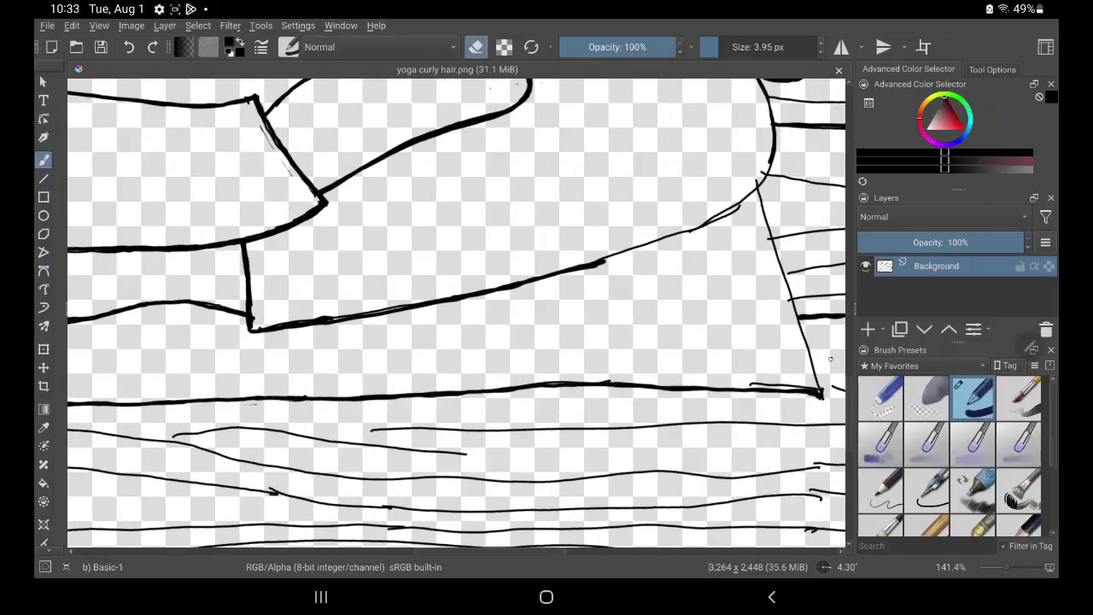
pyautogui.moveTo(593, 271)
pyautogui.mouseDown()
pyautogui.moveTo(623, 273)
pyautogui.moveTo(546, 324)
pyautogui.moveTo(134, 336)
pyautogui.mouseUp()
# Thicken the couch's left vertical edge and darken its long top line in bold black
pyautogui.scroll(5, 298, 310)
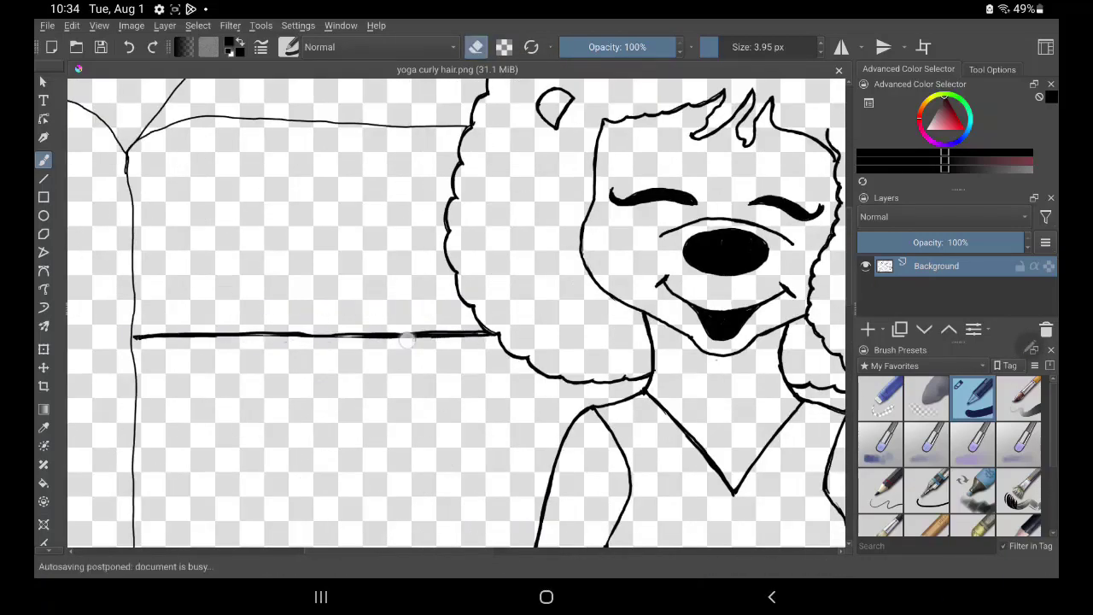
pyautogui.moveTo(126, 158); pyautogui.dragTo(135, 547)
pyautogui.moveTo(132, 318); pyautogui.dragTo(133, 342)
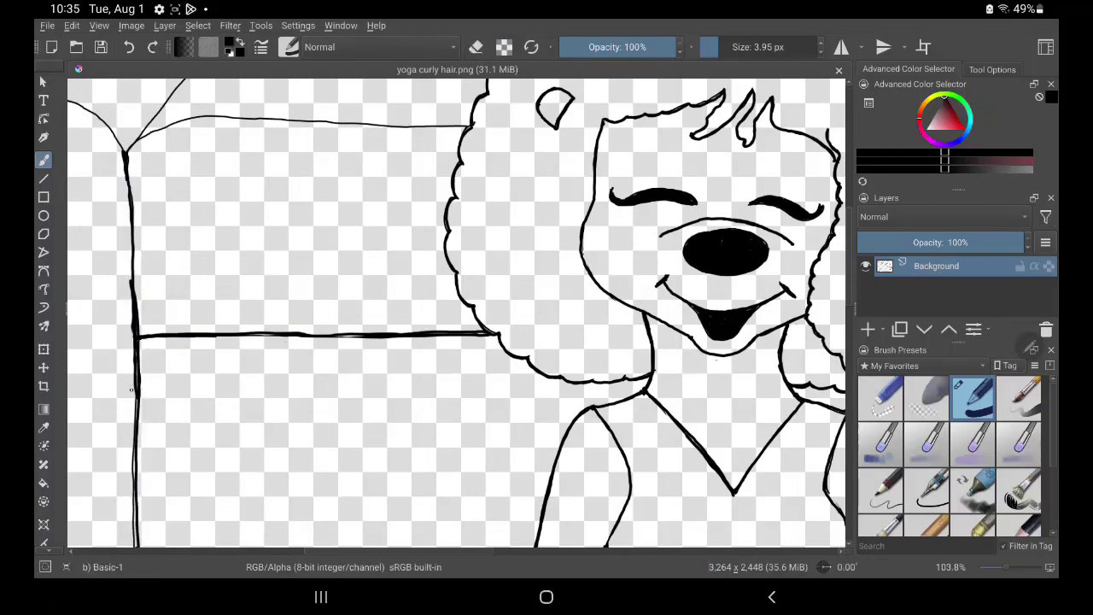
pyautogui.moveTo(275, 481)
pyautogui.mouseDown()
pyautogui.moveTo(276, 313)
pyautogui.moveTo(467, 511)
pyautogui.mouseUp()
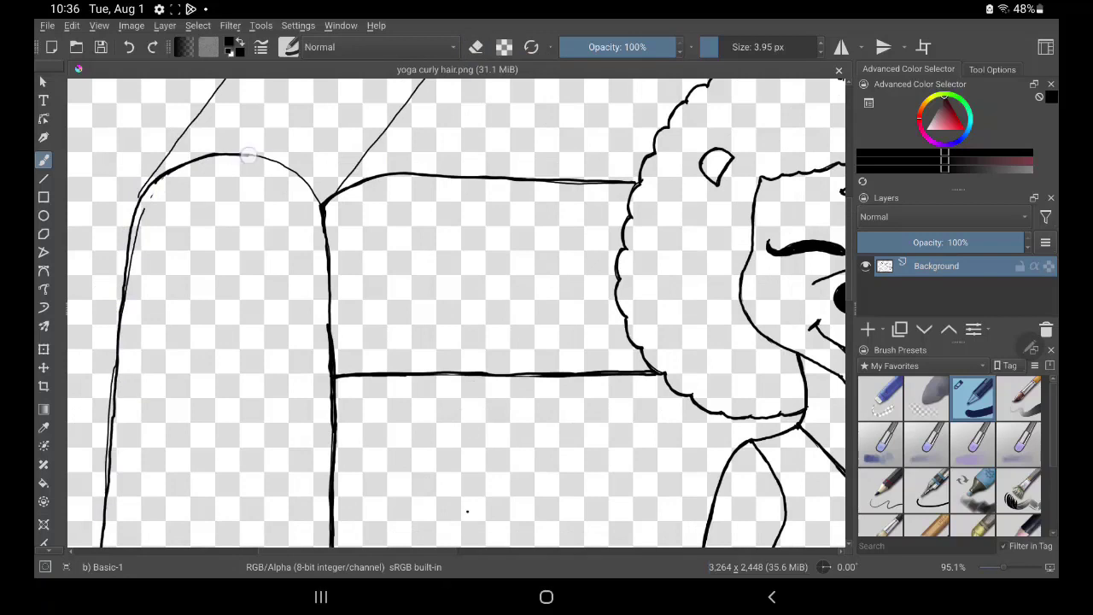
pyautogui.moveTo(548, 186); pyautogui.dragTo(308, 323)
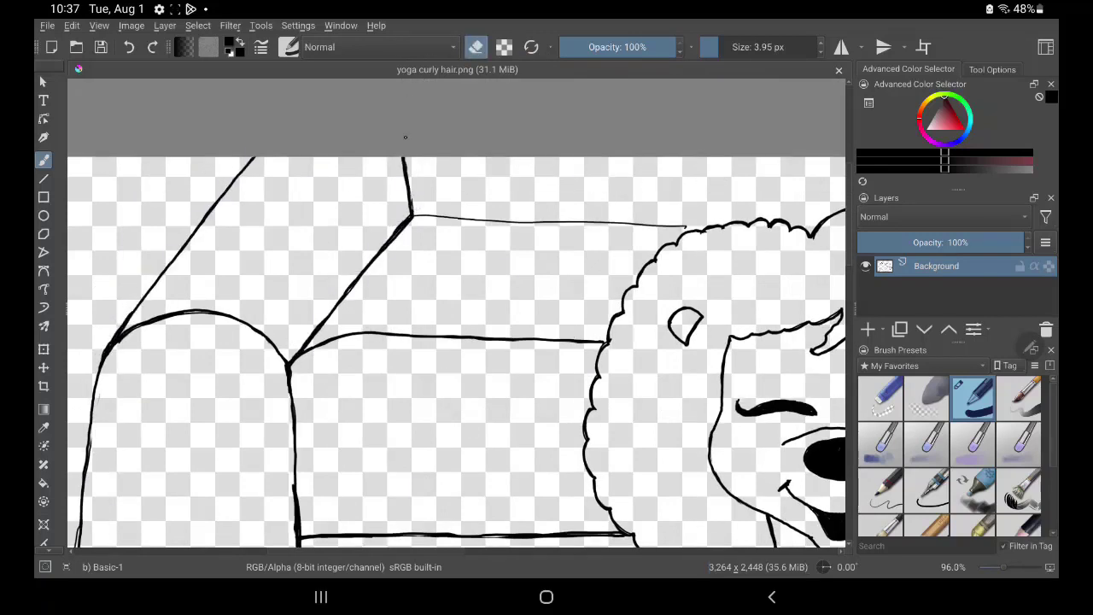
pyautogui.click(475, 46)
pyautogui.moveTo(414, 216); pyautogui.dragTo(706, 228)
pyautogui.moveTo(683, 341)
pyautogui.mouseDown()
pyautogui.moveTo(368, 308)
pyautogui.moveTo(163, 349)
pyautogui.mouseUp()
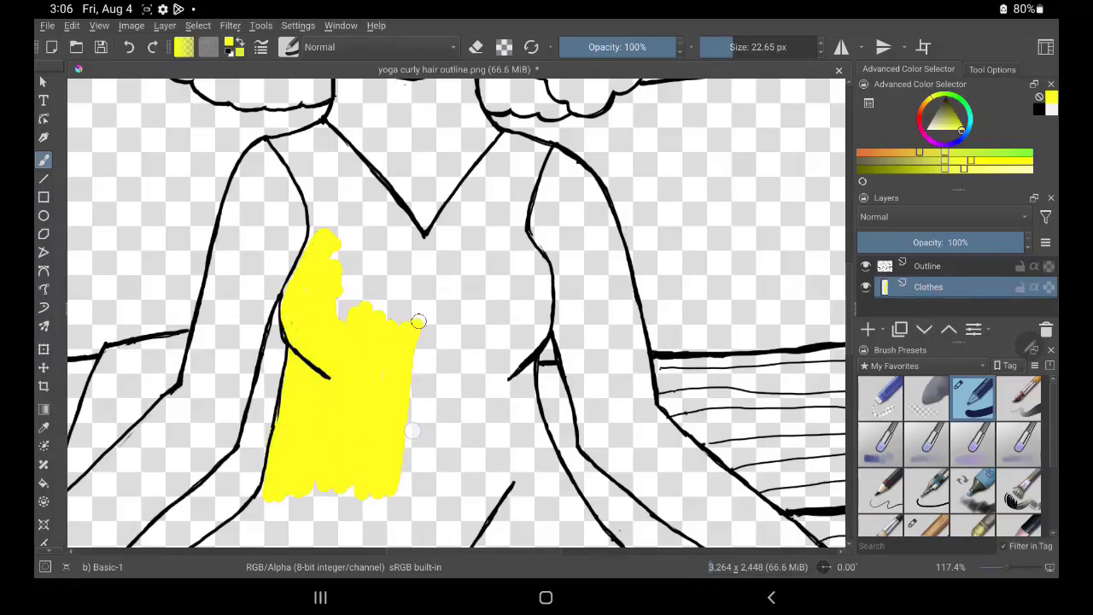
# Paint the girl's top solid yellow, covering straps, chest, lower torso and hips
pyautogui.moveTo(418, 322); pyautogui.dragTo(529, 504)
pyautogui.moveTo(453, 282); pyautogui.dragTo(521, 145)
pyautogui.moveTo(530, 256); pyautogui.dragTo(441, 334)
pyautogui.moveTo(311, 162); pyautogui.dragTo(368, 177)
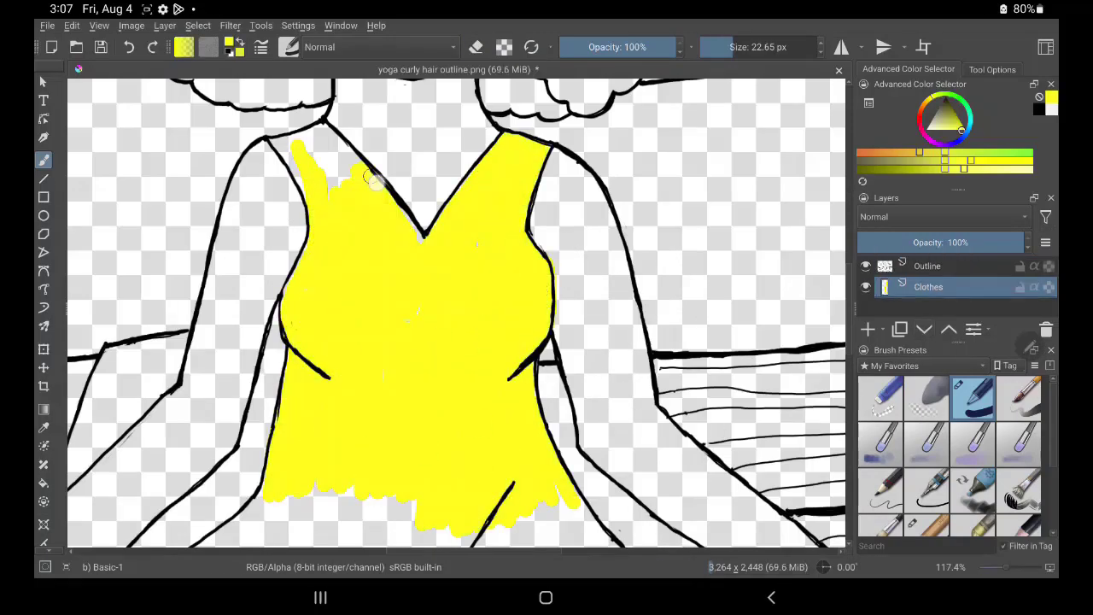
pyautogui.scroll(-5, 457, 311)
pyautogui.moveTo(513, 359); pyautogui.dragTo(341, 402)
pyautogui.moveTo(324, 325)
pyautogui.mouseDown()
pyautogui.moveTo(213, 397)
pyautogui.moveTo(427, 427)
pyautogui.mouseUp()
pyautogui.moveTo(589, 342)
pyautogui.mouseDown()
pyautogui.moveTo(553, 353)
pyautogui.moveTo(490, 302)
pyautogui.mouseUp()
# Paint the crossed-leg pants orange across the lower legs, undoing a misplaced band
pyautogui.scroll(3, 490, 301)
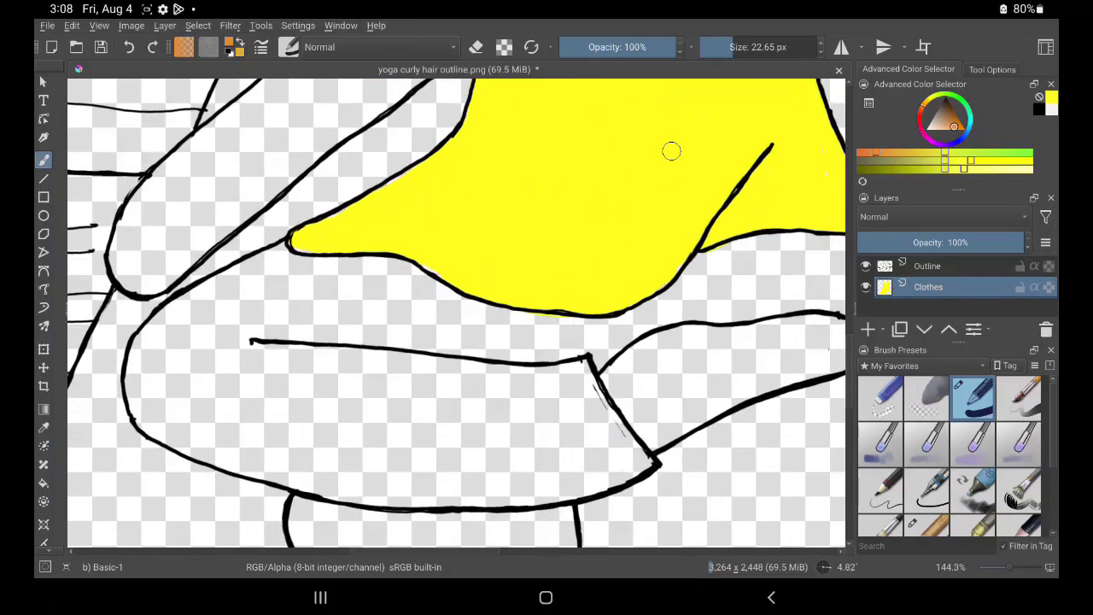
pyautogui.moveTo(282, 256)
pyautogui.mouseDown()
pyautogui.moveTo(256, 333)
pyautogui.moveTo(649, 461)
pyautogui.mouseUp()
pyautogui.moveTo(598, 427)
pyautogui.mouseDown()
pyautogui.moveTo(419, 459)
pyautogui.moveTo(171, 392)
pyautogui.mouseUp()
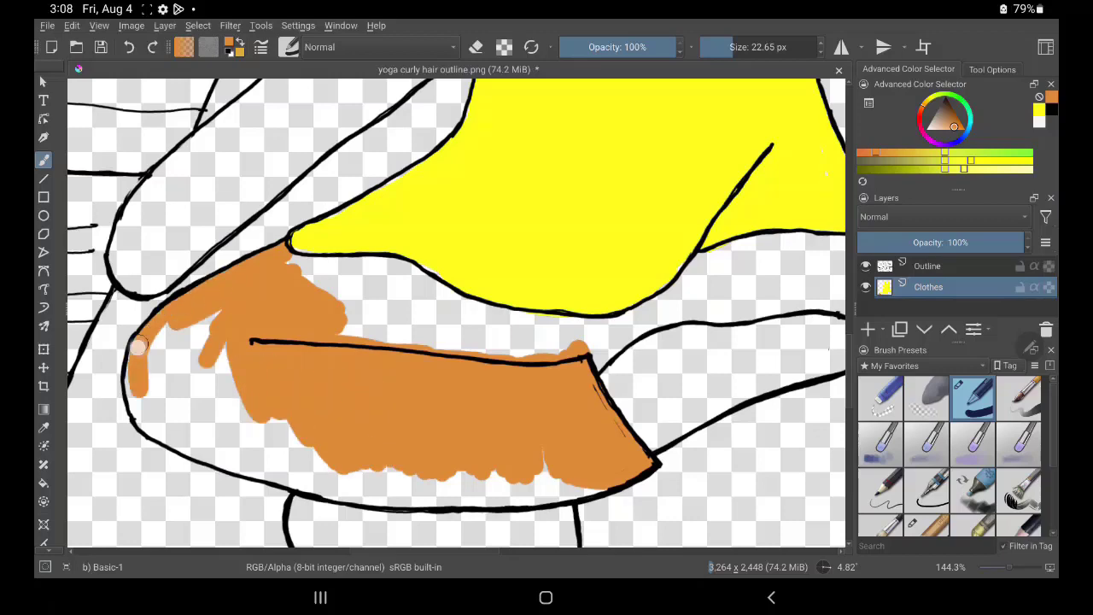
pyautogui.moveTo(154, 342); pyautogui.dragTo(288, 415)
pyautogui.scroll(1, 288, 415)
pyautogui.press('e')
pyautogui.press('e')
pyautogui.moveTo(230, 440)
pyautogui.mouseDown()
pyautogui.moveTo(410, 379)
pyautogui.moveTo(475, 261)
pyautogui.moveTo(142, 183)
pyautogui.moveTo(308, 208)
pyautogui.moveTo(214, 195)
pyautogui.mouseUp()
pyautogui.moveTo(521, 214)
pyautogui.mouseDown()
pyautogui.moveTo(593, 146)
pyautogui.moveTo(812, 124)
pyautogui.moveTo(683, 115)
pyautogui.moveTo(577, 204)
pyautogui.moveTo(776, 179)
pyautogui.moveTo(754, 295)
pyautogui.moveTo(486, 407)
pyautogui.moveTo(801, 417)
pyautogui.moveTo(610, 415)
pyautogui.mouseUp()
pyautogui.hotkey('ctrl', 'z')
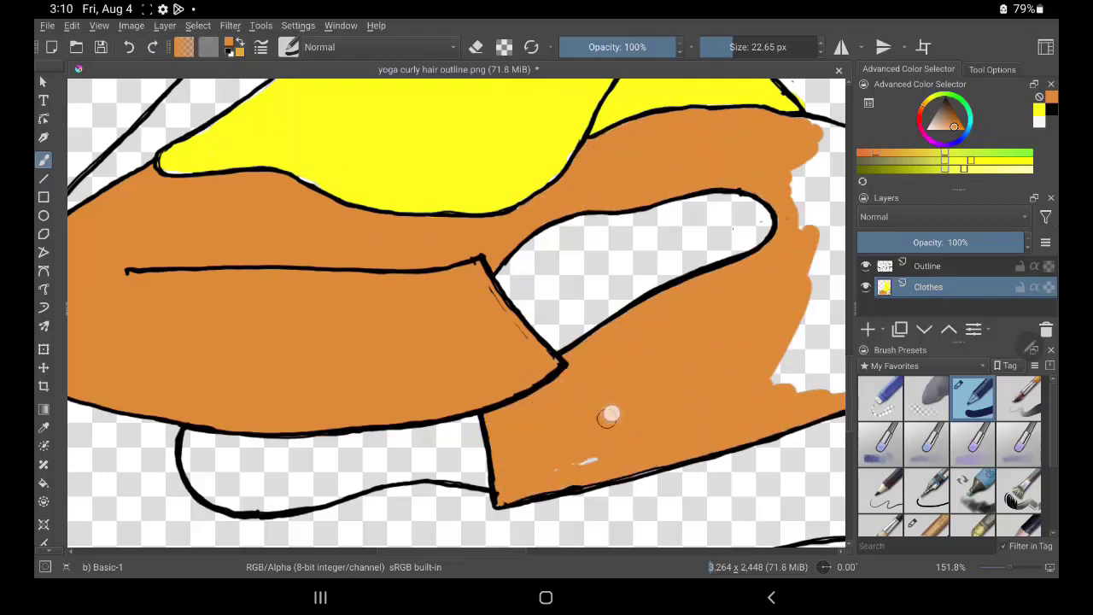
# Finish the right section of the pants and fill them with a salmon colour
pyautogui.hscroll(5, 547, 299)
pyautogui.moveTo(769, 299)
pyautogui.mouseDown()
pyautogui.moveTo(639, 339)
pyautogui.moveTo(754, 198)
pyautogui.moveTo(780, 235)
pyautogui.mouseUp()
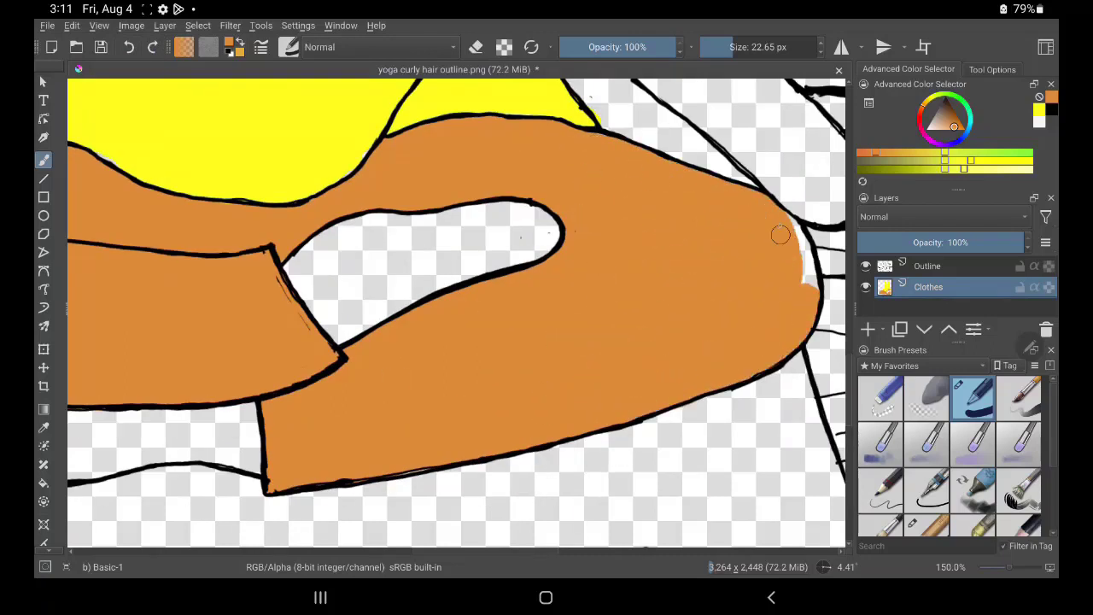
pyautogui.press('f')
pyautogui.click(780, 255)
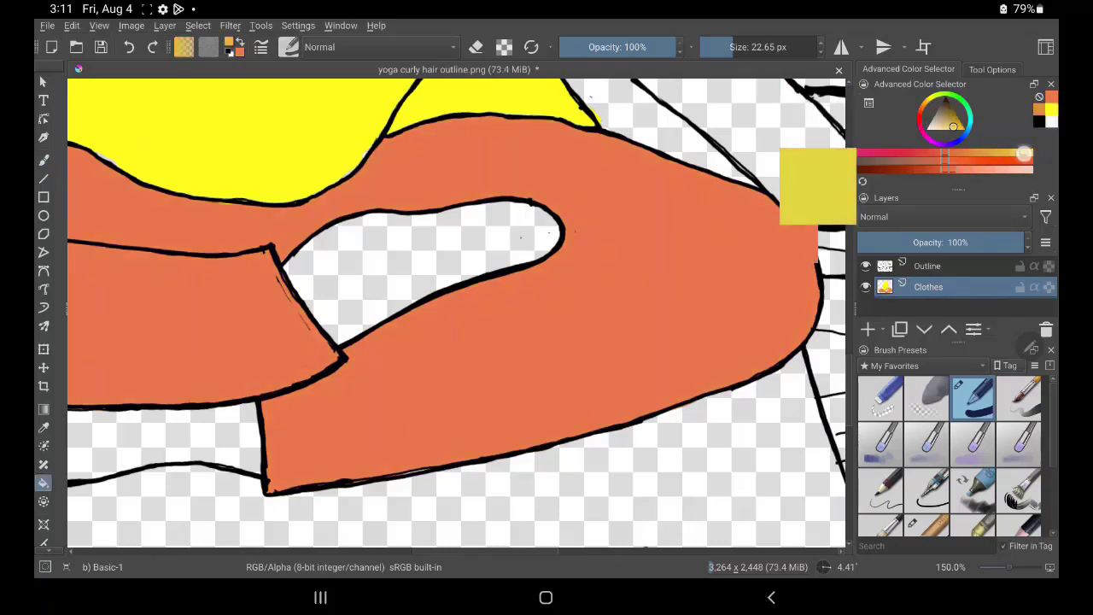
pyautogui.scroll(-3, 781, 254)
pyautogui.scroll(5, 310, 217)
pyautogui.scroll(-2, 457, 311)
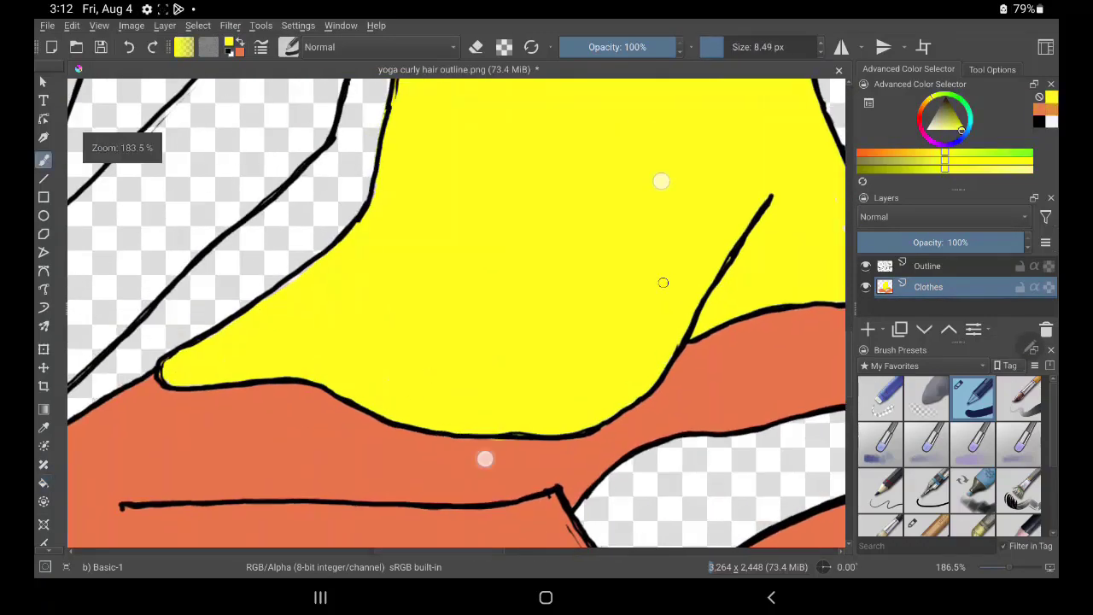
pyautogui.scroll(-5, 457, 311)
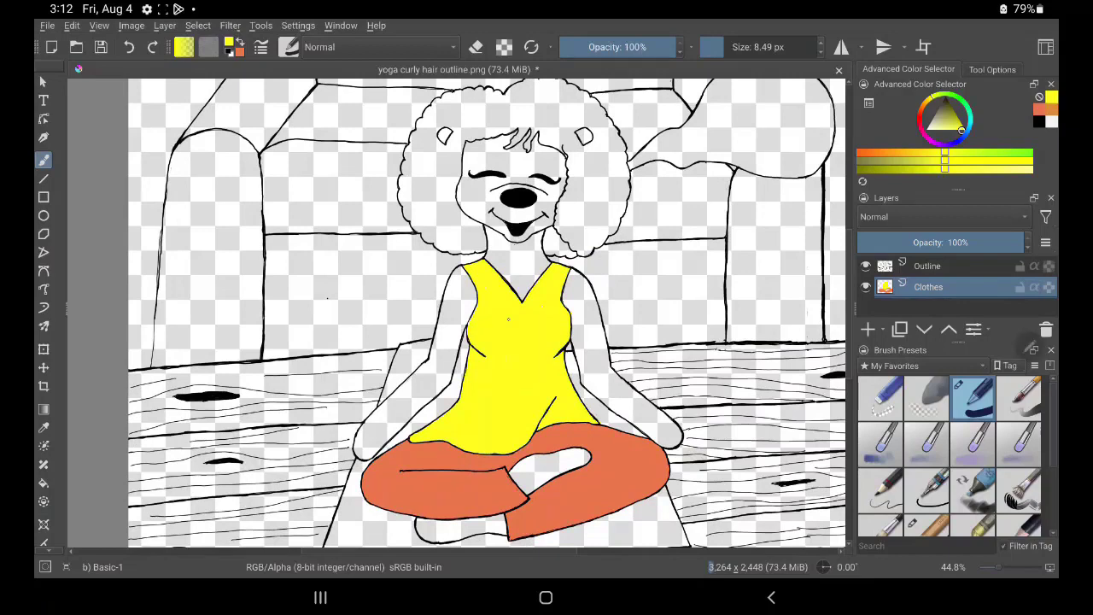
# Pick orange and paint a row of vertical orange stripes down the top
pyautogui.scroll(5, 561, 260)
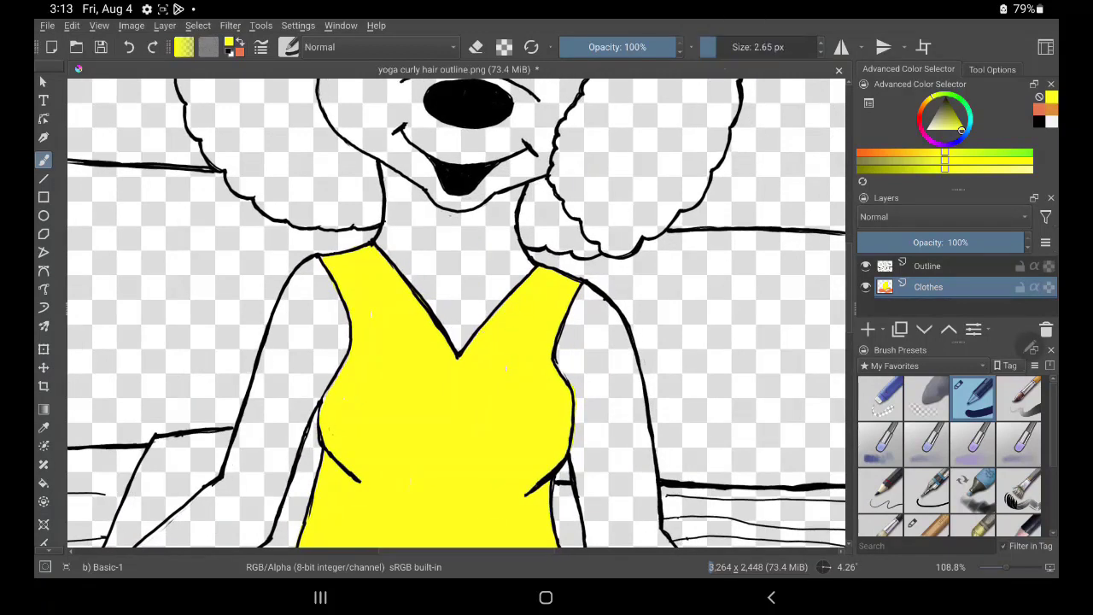
pyautogui.click(1044, 108)
pyautogui.moveTo(505, 312); pyautogui.dragTo(485, 492)
pyautogui.moveTo(536, 275)
pyautogui.mouseDown()
pyautogui.moveTo(514, 496)
pyautogui.moveTo(538, 480)
pyautogui.mouseUp()
pyautogui.moveTo(565, 389); pyautogui.dragTo(562, 448)
pyautogui.moveTo(474, 342); pyautogui.dragTo(463, 499)
pyautogui.moveTo(449, 342); pyautogui.dragTo(438, 497)
pyautogui.moveTo(423, 306); pyautogui.dragTo(417, 497)
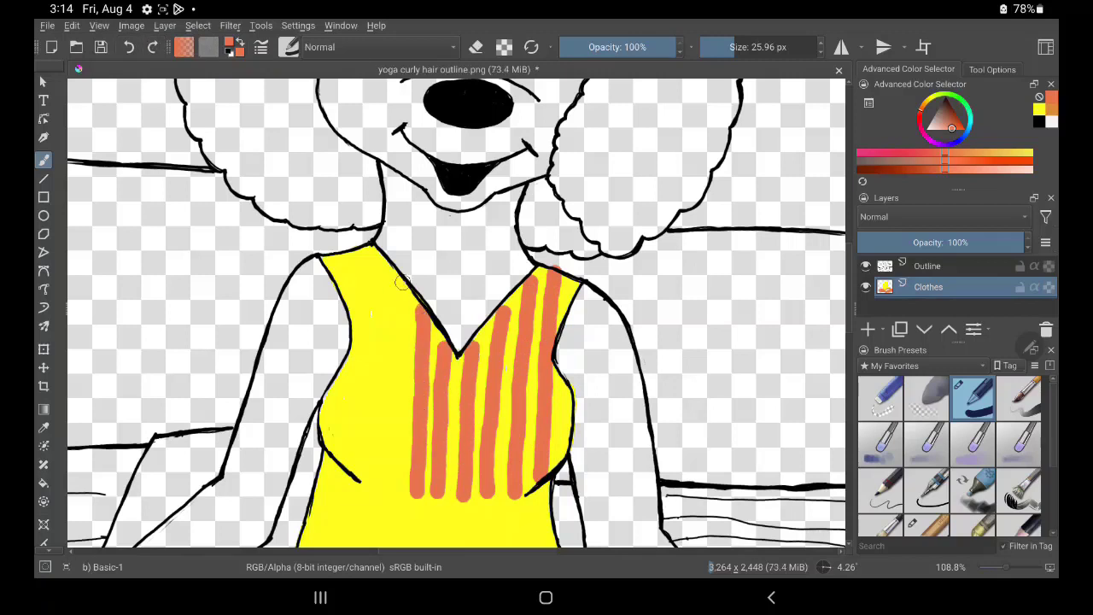
pyautogui.moveTo(401, 275); pyautogui.dragTo(393, 497)
pyautogui.moveTo(377, 250)
pyautogui.mouseDown()
pyautogui.moveTo(367, 499)
pyautogui.moveTo(345, 458)
pyautogui.mouseUp()
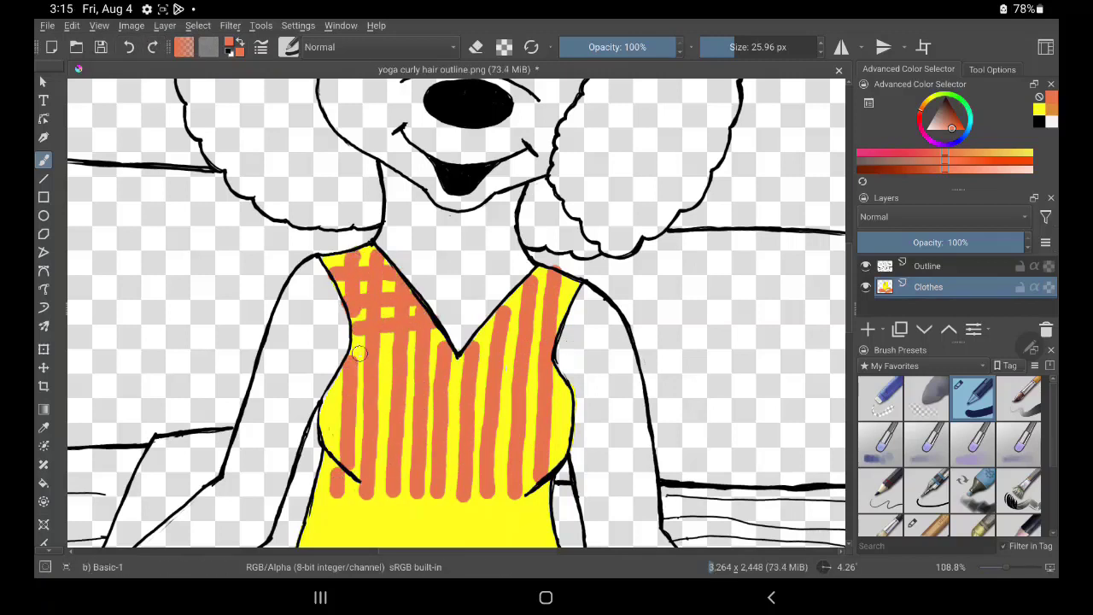
# Cross them with four horizontal orange stripes to form a plaid
pyautogui.moveTo(346, 385); pyautogui.dragTo(568, 380)
pyautogui.moveTo(376, 430); pyautogui.dragTo(581, 404)
pyautogui.moveTo(335, 478); pyautogui.dragTo(572, 453)
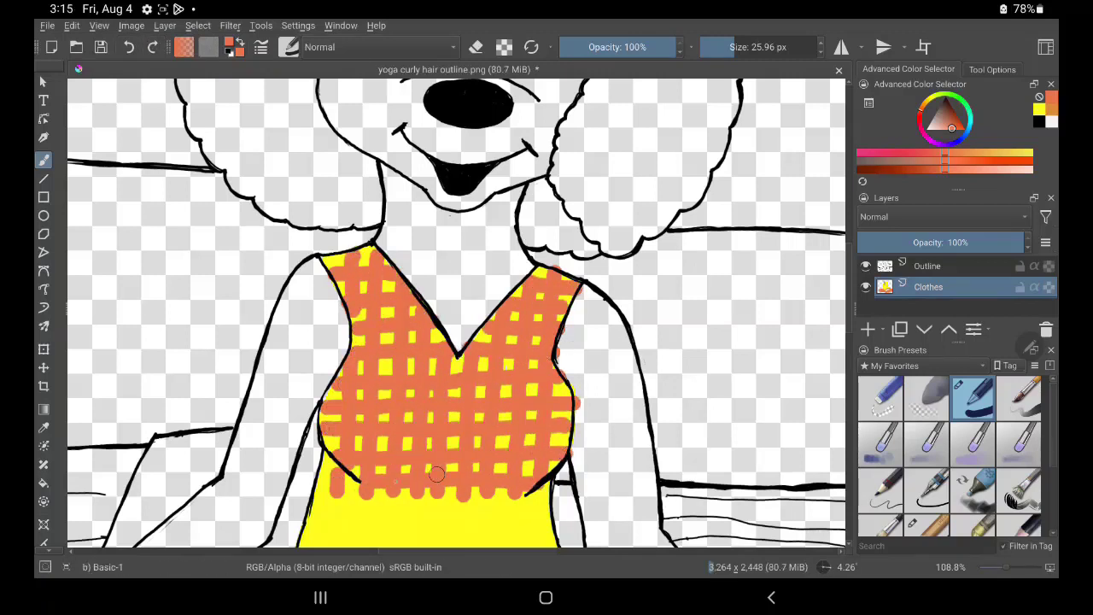
pyautogui.moveTo(316, 497); pyautogui.dragTo(555, 500)
pyautogui.scroll(-3, 429, 396)
# Make the brush much finer, add thin white stripes across the top, and review
pyautogui.moveTo(769, 46); pyautogui.dragTo(707, 46)
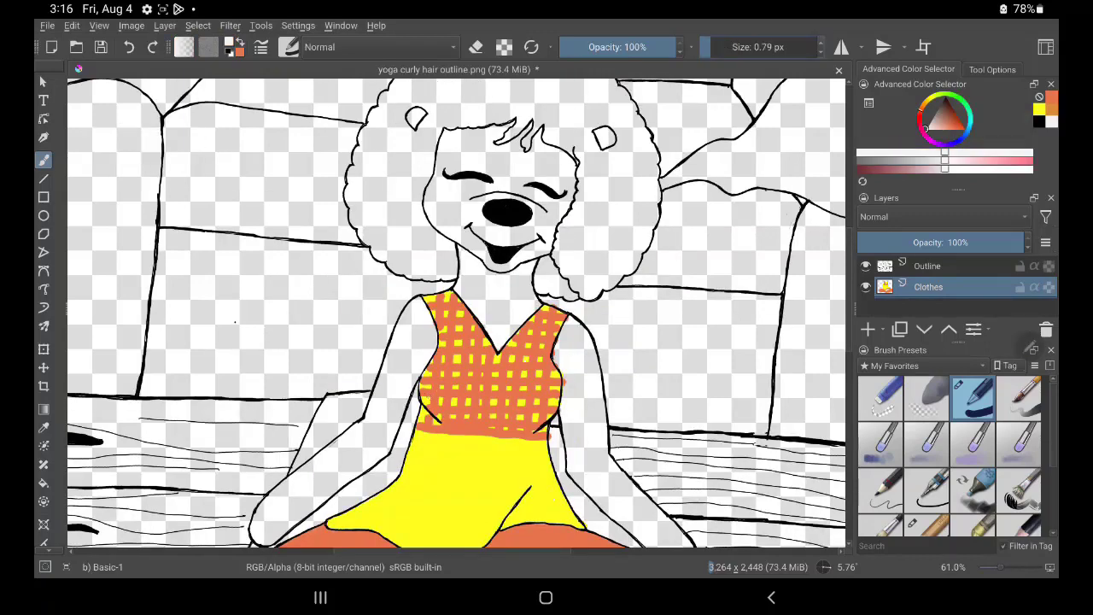
pyautogui.scroll(4, 457, 312)
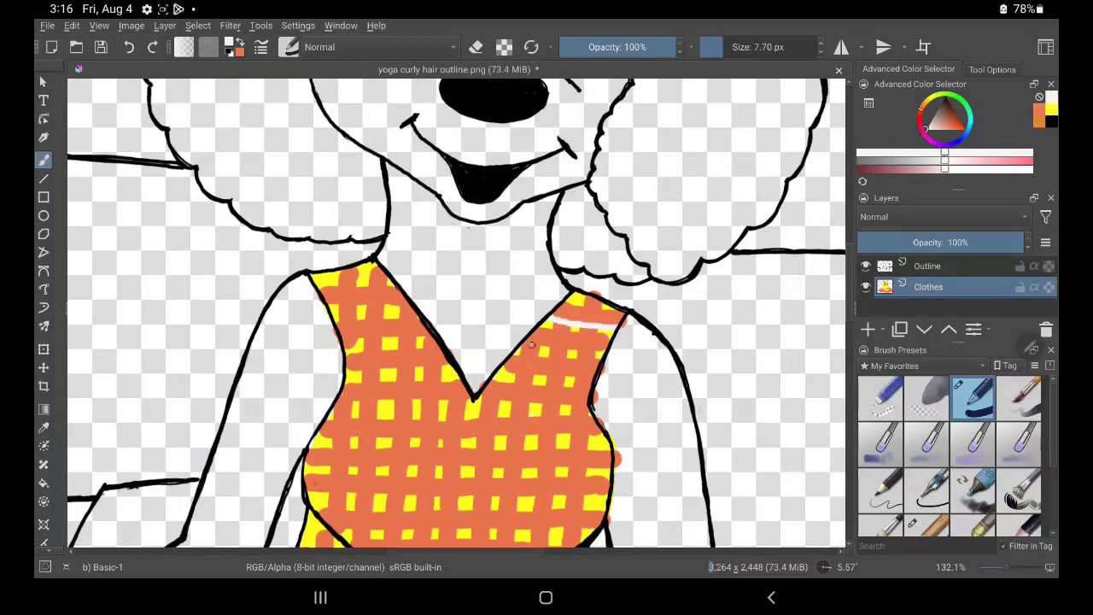
pyautogui.moveTo(368, 435); pyautogui.dragTo(606, 437)
pyautogui.moveTo(306, 466); pyautogui.dragTo(500, 468)
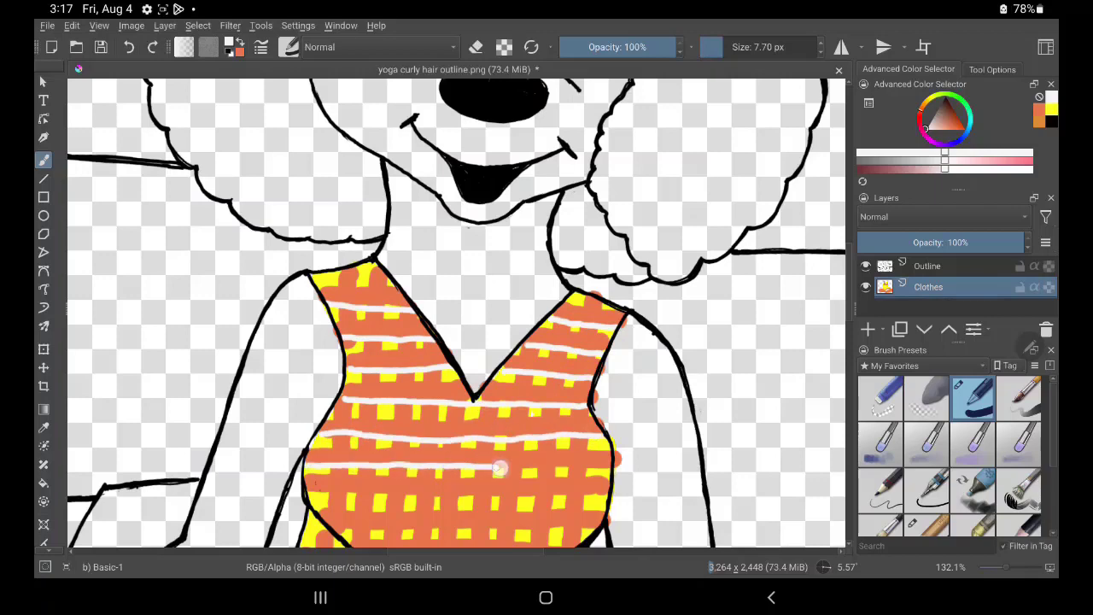
pyautogui.scroll(-3, 457, 312)
pyautogui.moveTo(256, 345)
pyautogui.mouseDown()
pyautogui.moveTo(525, 342)
pyautogui.moveTo(290, 371)
pyautogui.mouseUp()
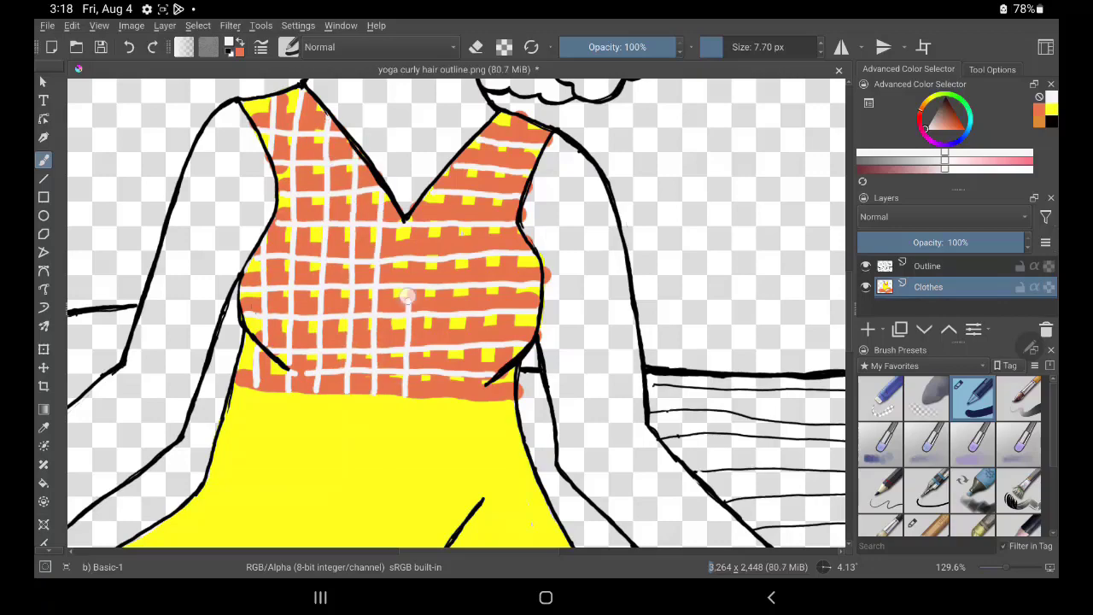
pyautogui.scroll(-3, 491, 358)
pyautogui.scroll(-3, 464, 439)
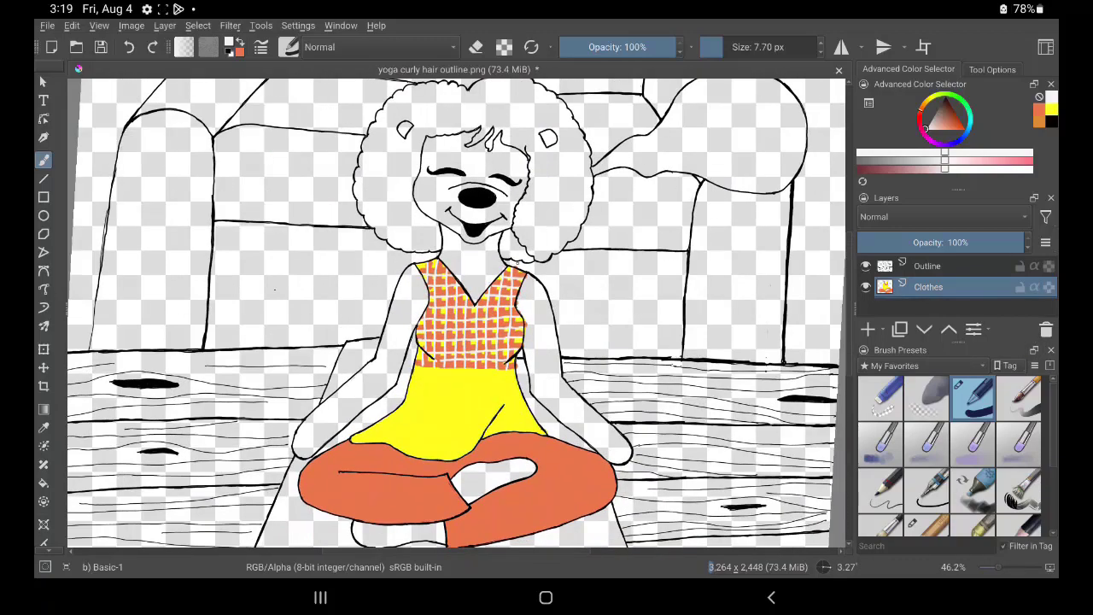
pyautogui.scroll(5, 474, 342)
pyautogui.scroll(5, 474, 342)
# Draw black x stitches along the waistline and save the drawing
pyautogui.press('d')
pyautogui.moveTo(547, 352); pyautogui.dragTo(756, 352)
pyautogui.moveTo(483, 353); pyautogui.dragTo(584, 362)
pyautogui.hotkey('ctrl', 's')
# Add a new layer named Skin above Clothes and pick a tan colour
pyautogui.scroll(-4, 694, 360)
pyautogui.click(868, 329)
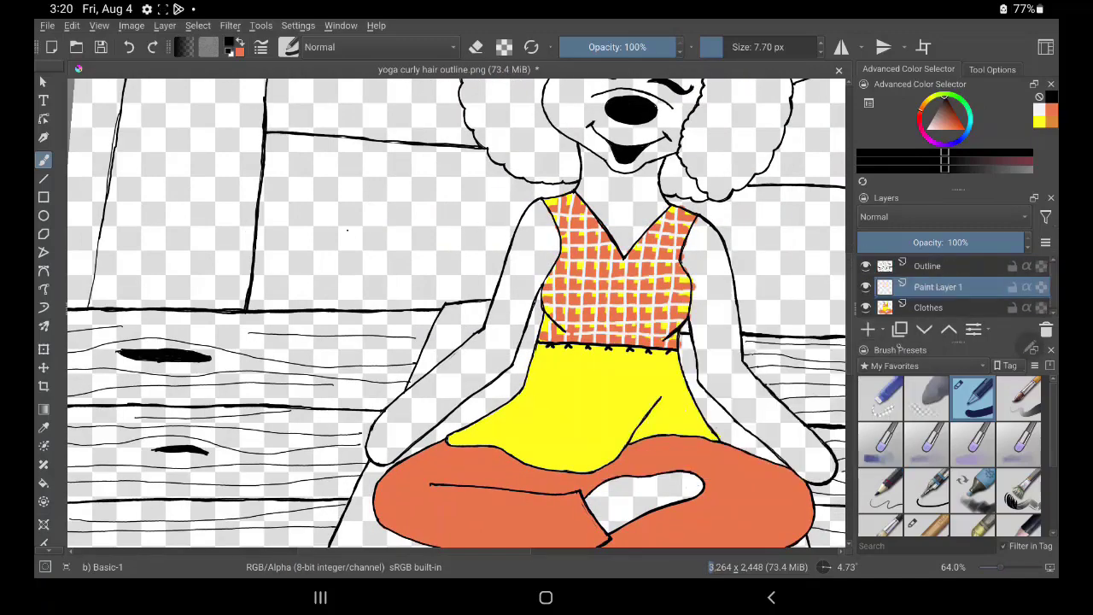
pyautogui.doubleClick(922, 287)
pyautogui.write('Skin')
pyautogui.press('Return')
pyautogui.click(949, 119)
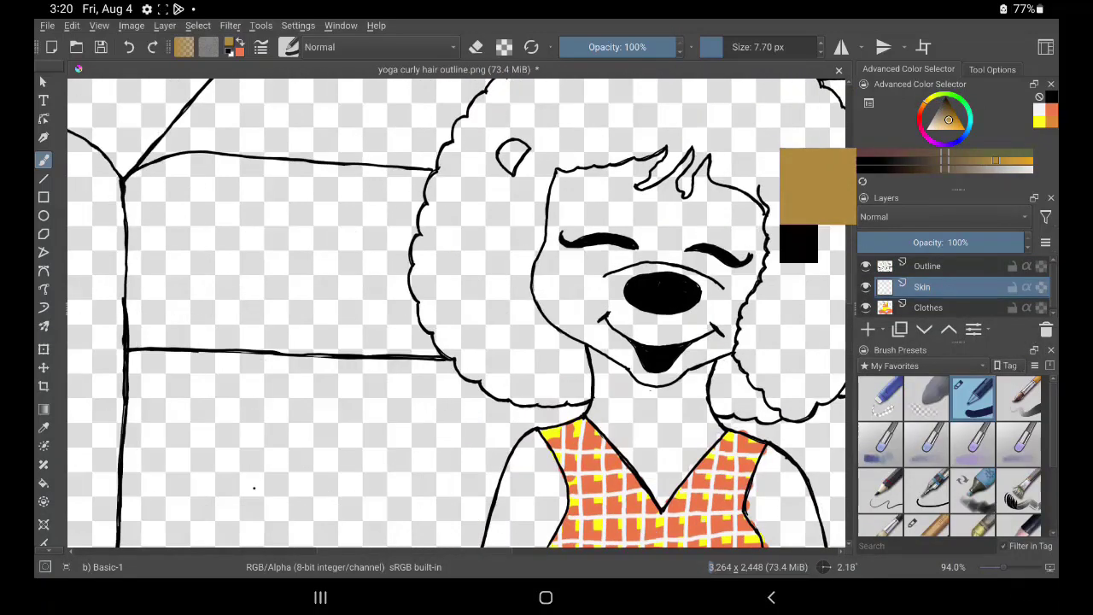
# Paint the forehead, eyebrow, nose and right edge of the face tan
pyautogui.moveTo(478, 303); pyautogui.dragTo(128, 282)
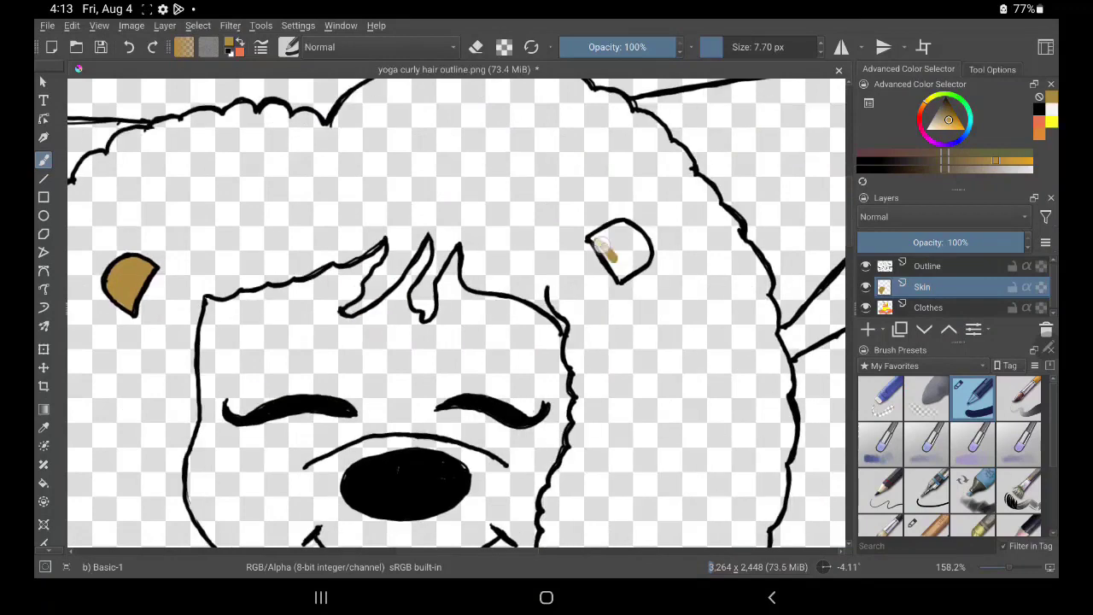
pyautogui.moveTo(424, 247); pyautogui.dragTo(331, 327)
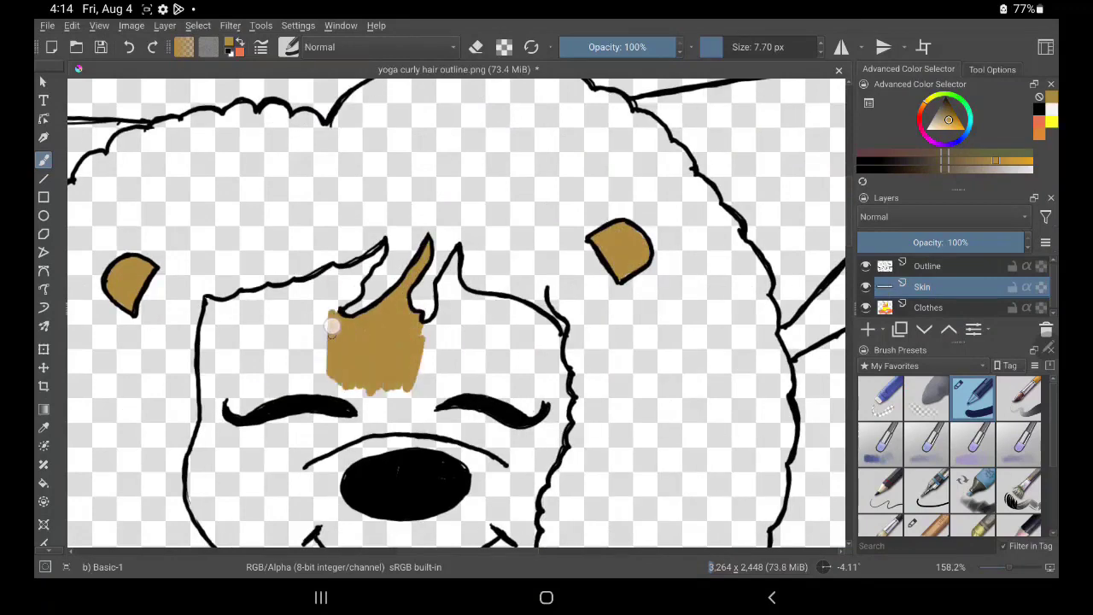
pyautogui.moveTo(366, 263)
pyautogui.mouseDown()
pyautogui.moveTo(327, 317)
pyautogui.moveTo(333, 361)
pyautogui.moveTo(310, 293)
pyautogui.moveTo(209, 354)
pyautogui.mouseUp()
pyautogui.moveTo(402, 367)
pyautogui.mouseDown()
pyautogui.moveTo(384, 449)
pyautogui.moveTo(333, 530)
pyautogui.mouseUp()
pyautogui.moveTo(496, 410); pyautogui.dragTo(385, 324)
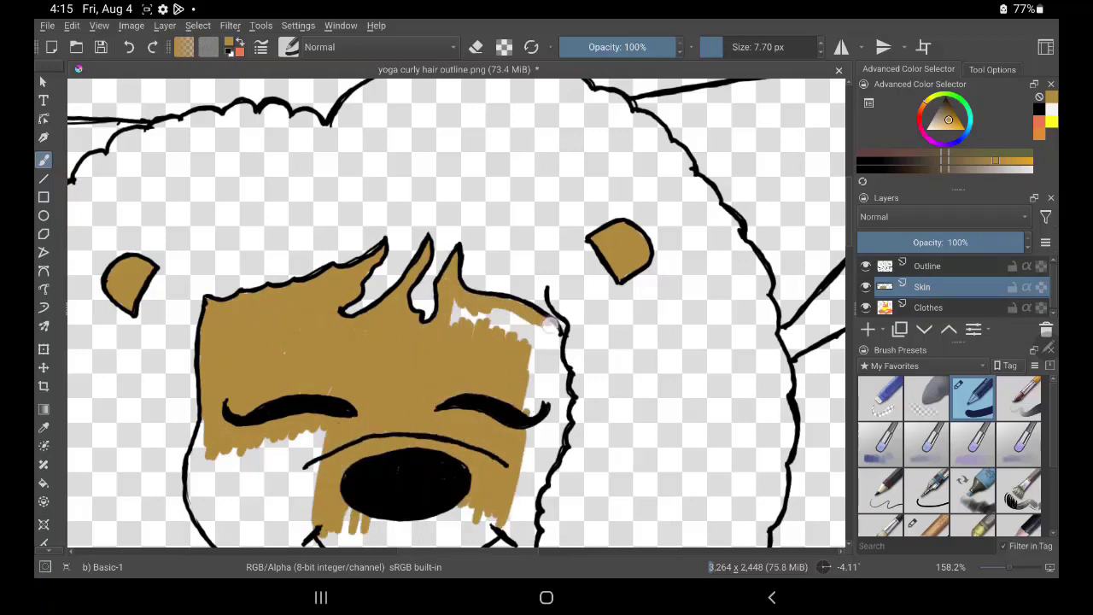
pyautogui.moveTo(554, 322); pyautogui.dragTo(534, 436)
pyautogui.moveTo(513, 328); pyautogui.dragTo(452, 303)
pyautogui.moveTo(568, 265); pyautogui.dragTo(546, 419)
pyautogui.moveTo(478, 465)
pyautogui.mouseDown()
pyautogui.moveTo(352, 372)
pyautogui.moveTo(256, 410)
pyautogui.mouseUp()
# Paint the lower cheeks, muzzle, chin and neck tan down to the collar
pyautogui.moveTo(213, 325); pyautogui.dragTo(256, 435)
pyautogui.moveTo(239, 384); pyautogui.dragTo(341, 453)
pyautogui.moveTo(273, 444); pyautogui.dragTo(402, 487)
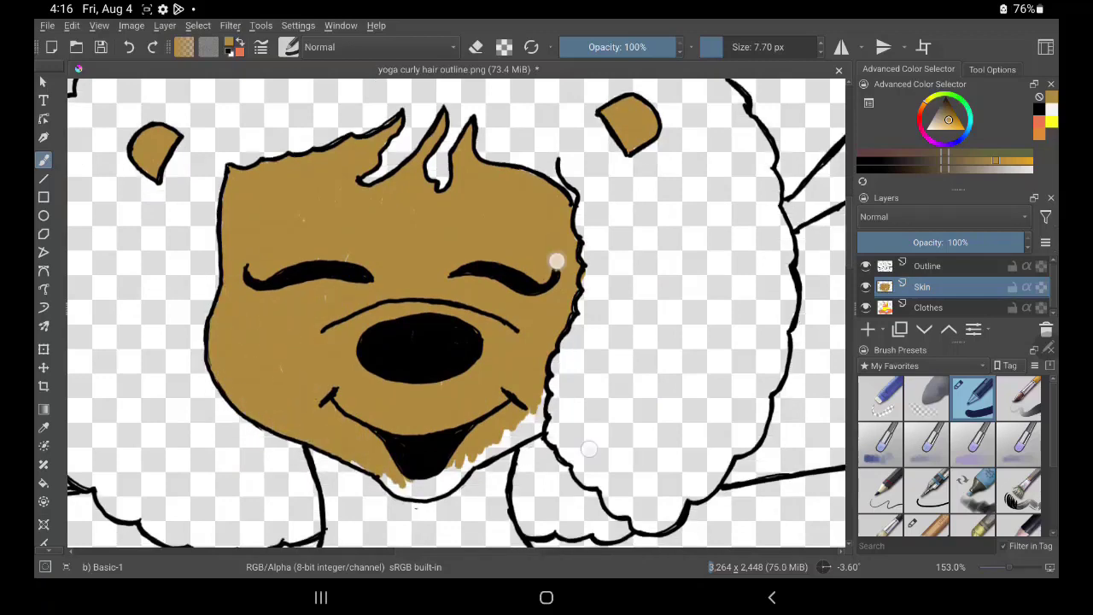
pyautogui.moveTo(393, 341)
pyautogui.mouseDown()
pyautogui.moveTo(513, 274)
pyautogui.moveTo(341, 444)
pyautogui.moveTo(230, 316)
pyautogui.moveTo(291, 521)
pyautogui.moveTo(427, 385)
pyautogui.moveTo(478, 439)
pyautogui.moveTo(461, 512)
pyautogui.mouseUp()
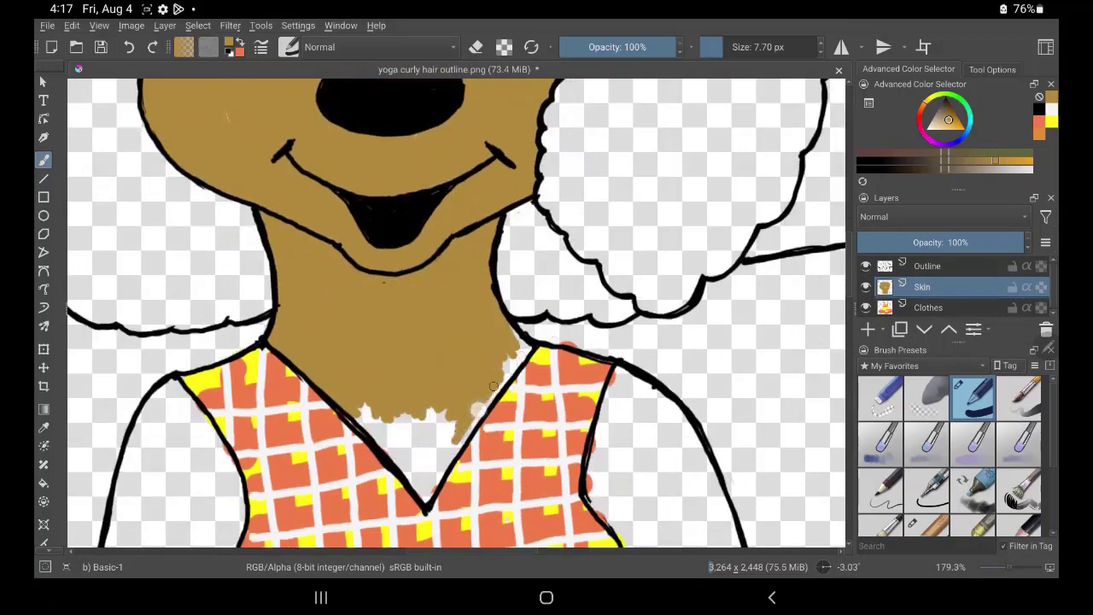
pyautogui.moveTo(494, 386)
pyautogui.mouseDown()
pyautogui.moveTo(444, 461)
pyautogui.moveTo(391, 434)
pyautogui.mouseUp()
# Fill the upper arm and forearm solid tan
pyautogui.moveTo(346, 107)
pyautogui.mouseDown()
pyautogui.moveTo(376, 214)
pyautogui.moveTo(410, 256)
pyautogui.moveTo(291, 324)
pyautogui.moveTo(222, 443)
pyautogui.moveTo(345, 207)
pyautogui.moveTo(393, 284)
pyautogui.moveTo(277, 466)
pyautogui.moveTo(490, 210)
pyautogui.mouseUp()
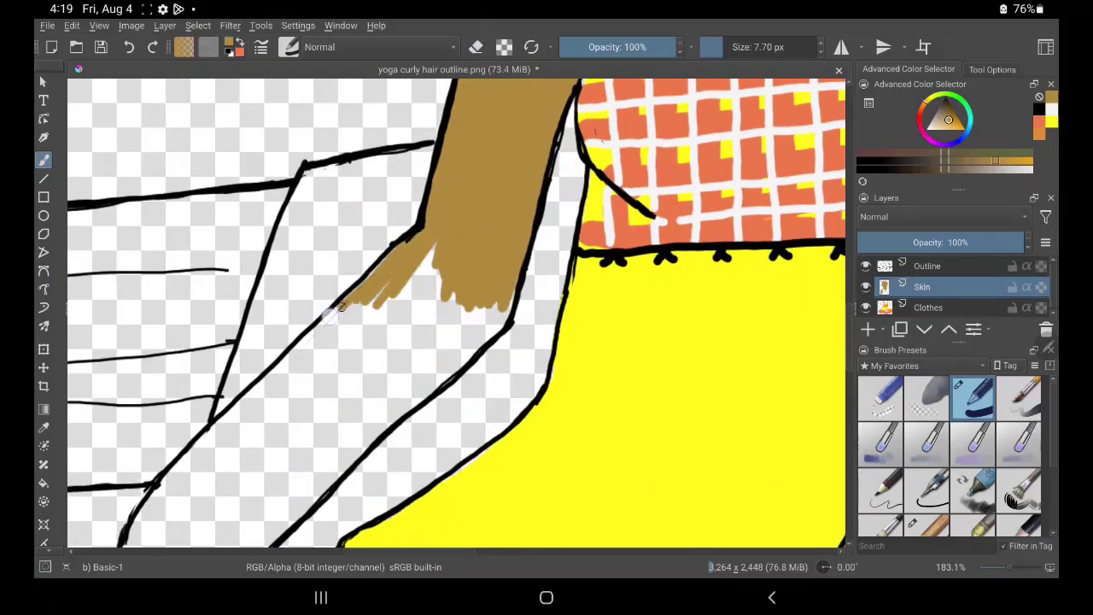
pyautogui.moveTo(402, 256)
pyautogui.mouseDown()
pyautogui.moveTo(256, 393)
pyautogui.moveTo(495, 308)
pyautogui.moveTo(370, 412)
pyautogui.moveTo(244, 432)
pyautogui.moveTo(444, 376)
pyautogui.moveTo(412, 453)
pyautogui.moveTo(401, 454)
pyautogui.moveTo(544, 525)
pyautogui.moveTo(367, 204)
pyautogui.mouseUp()
pyautogui.moveTo(387, 300)
pyautogui.mouseDown()
pyautogui.moveTo(401, 538)
pyautogui.moveTo(436, 291)
pyautogui.moveTo(521, 538)
pyautogui.mouseUp()
pyautogui.moveTo(486, 281)
pyautogui.mouseDown()
pyautogui.moveTo(395, 130)
pyautogui.moveTo(427, 256)
pyautogui.moveTo(501, 367)
pyautogui.moveTo(478, 230)
pyautogui.mouseUp()
pyautogui.moveTo(401, 136); pyautogui.dragTo(455, 186)
pyautogui.moveTo(512, 427); pyautogui.dragTo(329, 260)
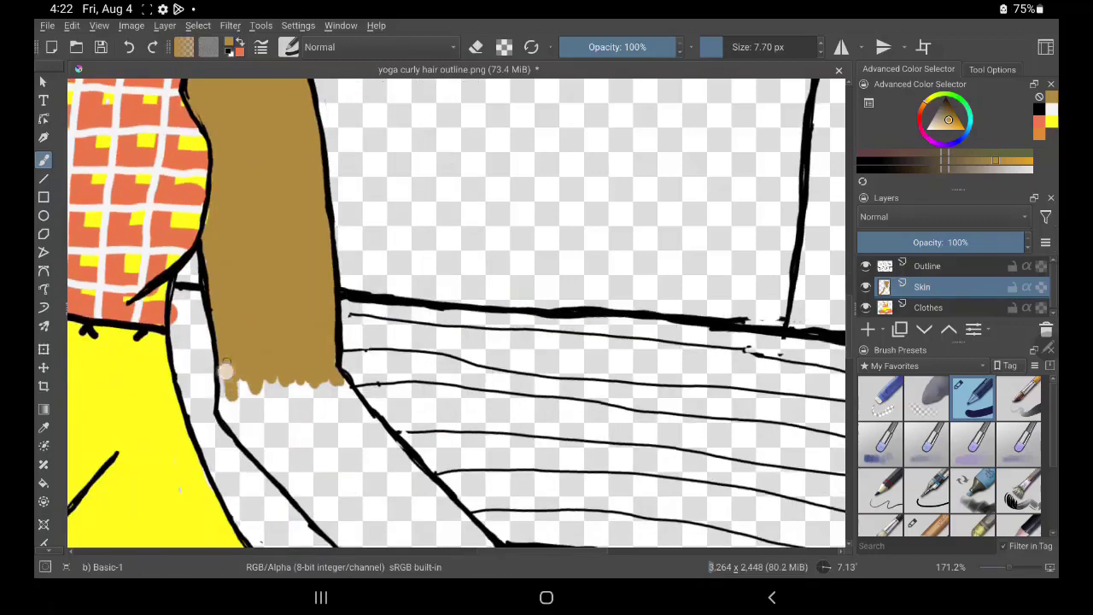
pyautogui.moveTo(222, 363)
pyautogui.mouseDown()
pyautogui.moveTo(333, 479)
pyautogui.moveTo(496, 547)
pyautogui.moveTo(236, 425)
pyautogui.mouseUp()
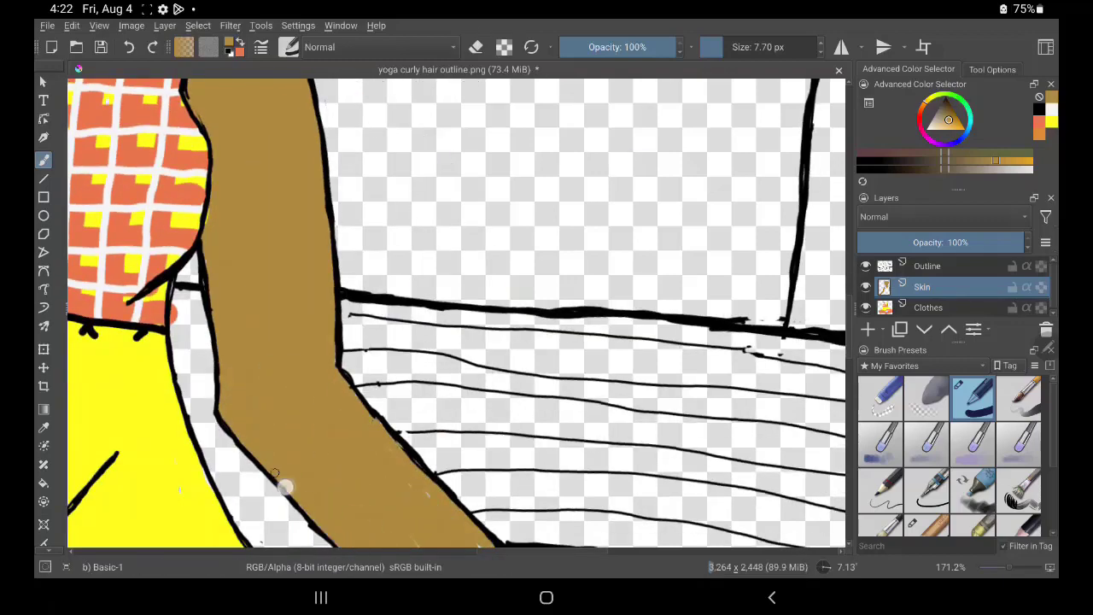
# Paint the lower forearm edge, the hand, a fingertip and the foot tan
pyautogui.moveTo(284, 486); pyautogui.dragTo(342, 358)
pyautogui.moveTo(257, 376); pyautogui.dragTo(325, 504)
pyautogui.moveTo(205, 444); pyautogui.dragTo(324, 538)
pyautogui.moveTo(307, 385); pyautogui.dragTo(406, 490)
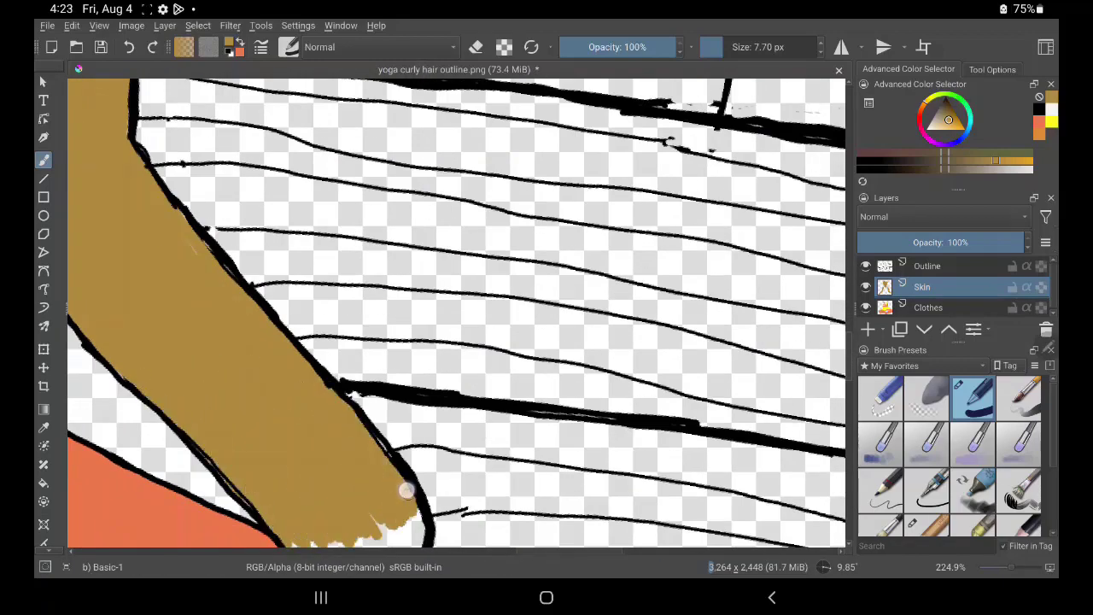
pyautogui.moveTo(257, 444); pyautogui.dragTo(324, 478)
pyautogui.moveTo(376, 418); pyautogui.dragTo(276, 463)
pyautogui.moveTo(401, 385); pyautogui.dragTo(452, 418)
pyautogui.moveTo(419, 465); pyautogui.dragTo(384, 419)
pyautogui.moveTo(402, 419)
pyautogui.mouseDown()
pyautogui.moveTo(486, 375)
pyautogui.moveTo(427, 465)
pyautogui.moveTo(530, 389)
pyautogui.mouseUp()
pyautogui.moveTo(538, 427)
pyautogui.mouseDown()
pyautogui.moveTo(632, 393)
pyautogui.moveTo(531, 380)
pyautogui.moveTo(649, 369)
pyautogui.moveTo(572, 369)
pyautogui.mouseUp()
pyautogui.moveTo(368, 401)
pyautogui.mouseDown()
pyautogui.moveTo(408, 381)
pyautogui.moveTo(556, 366)
pyautogui.moveTo(589, 376)
pyautogui.moveTo(436, 427)
pyautogui.mouseUp()
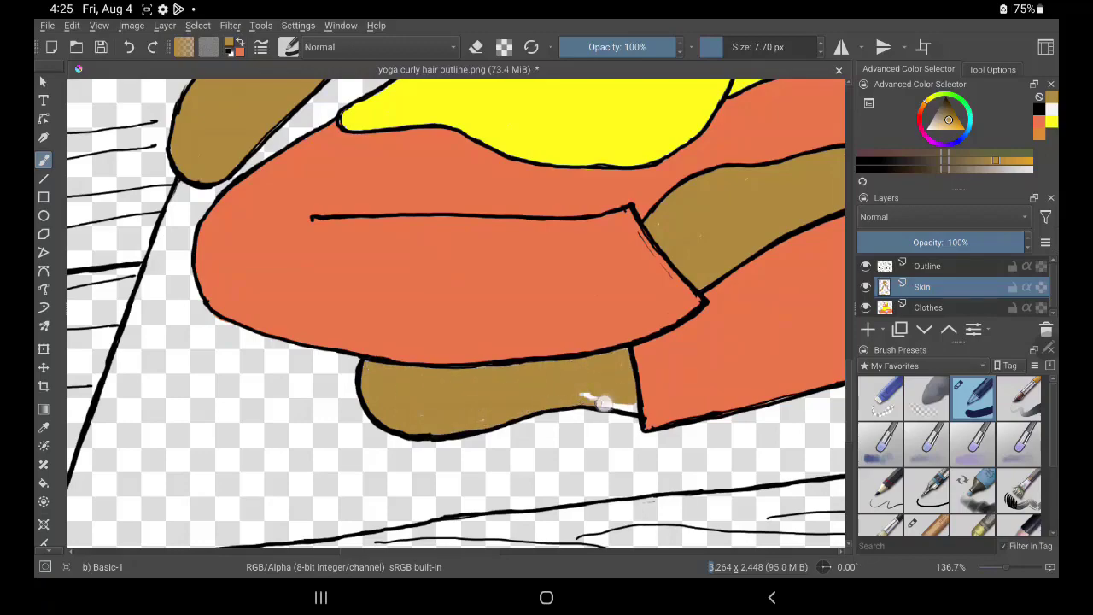
# Add a new layer below Outline and name it Hair
pyautogui.scroll(-5, 627, 376)
pyautogui.scroll(5, 427, 214)
pyautogui.click(868, 328)
pyautogui.doubleClick(923, 286)
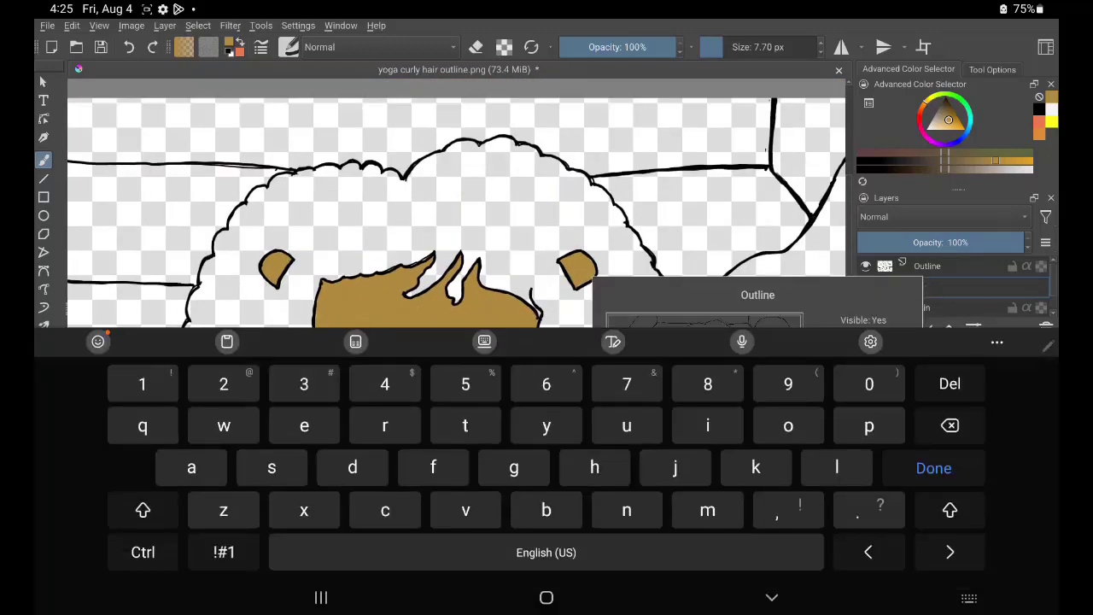
pyautogui.write('Hair')
pyautogui.press('Return')
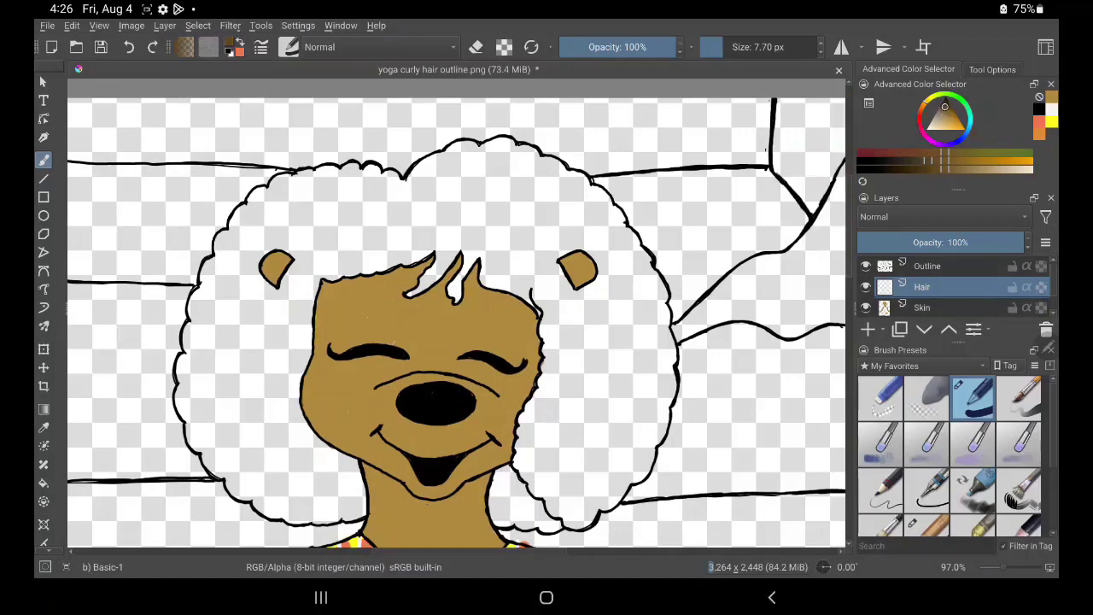
# Paint dark brown hair below the left ear and down the left side
pyautogui.scroll(5, 324, 295)
pyautogui.moveTo(295, 239); pyautogui.dragTo(282, 350)
pyautogui.moveTo(307, 256); pyautogui.dragTo(239, 444)
pyautogui.moveTo(230, 375)
pyautogui.mouseDown()
pyautogui.moveTo(306, 400)
pyautogui.moveTo(244, 442)
pyautogui.moveTo(168, 449)
pyautogui.moveTo(224, 218)
pyautogui.moveTo(291, 136)
pyautogui.mouseUp()
pyautogui.scroll(-3, 453, 308)
pyautogui.click(927, 265)
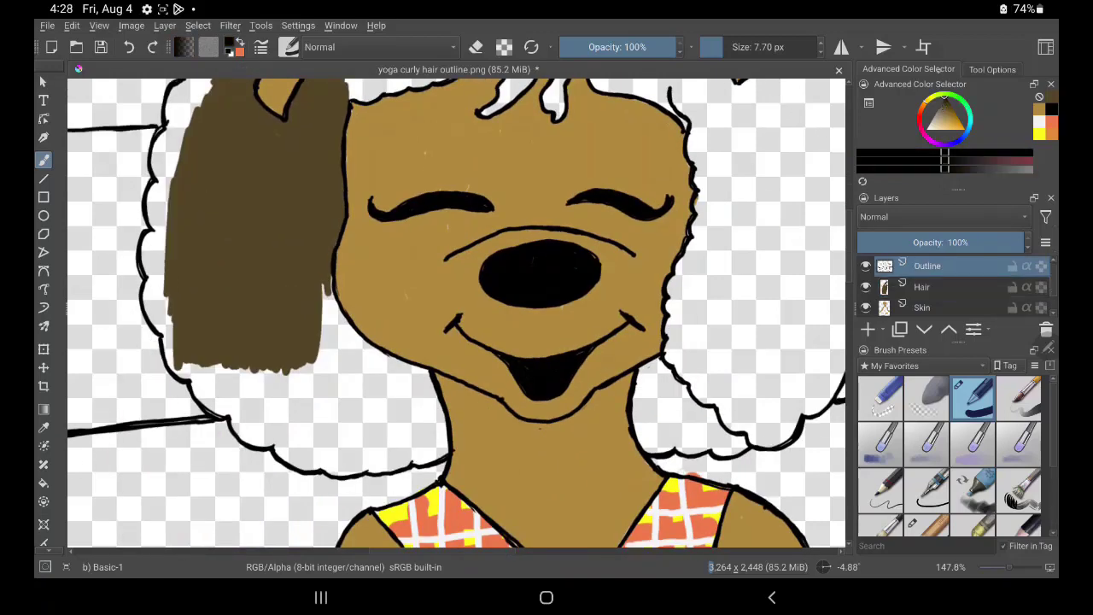
pyautogui.click(921, 287)
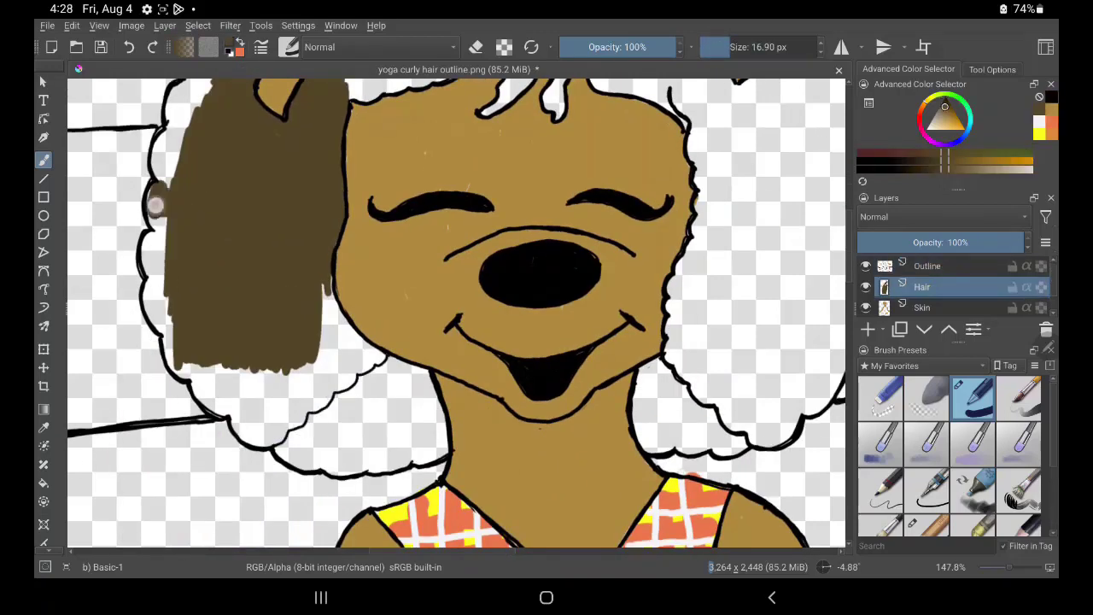
pyautogui.moveTo(155, 204)
pyautogui.mouseDown()
pyautogui.moveTo(171, 320)
pyautogui.moveTo(200, 385)
pyautogui.moveTo(274, 432)
pyautogui.mouseUp()
pyautogui.scroll(2, 291, 440)
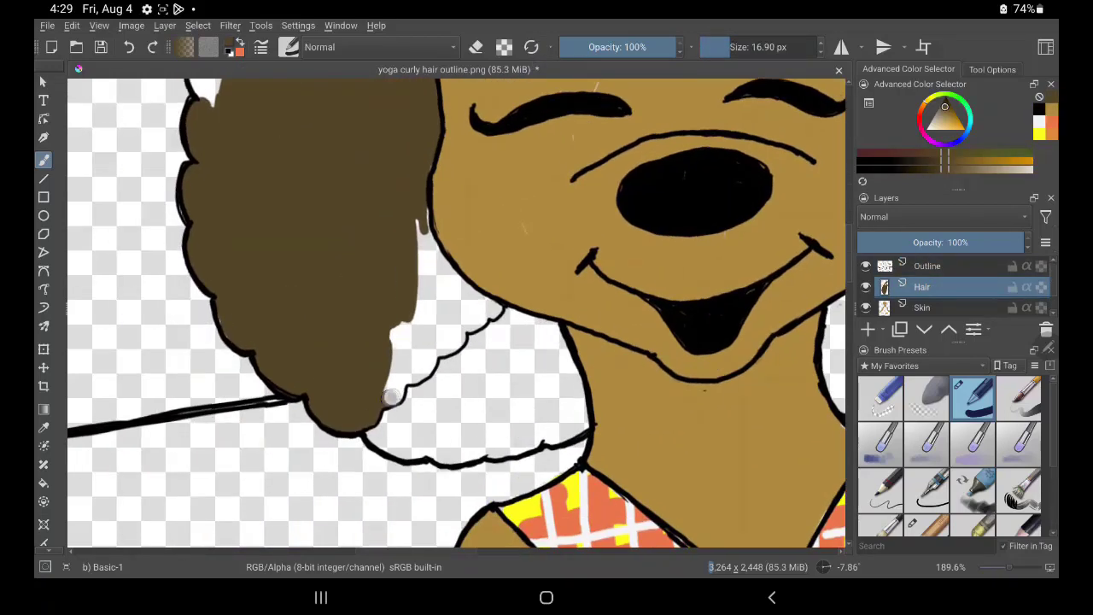
# Fill brown hair by the chin, up the left edge, beside the face and forehead spikes
pyautogui.moveTo(389, 397)
pyautogui.mouseDown()
pyautogui.moveTo(461, 307)
pyautogui.moveTo(434, 261)
pyautogui.mouseUp()
pyautogui.scroll(-1, 434, 261)
pyautogui.moveTo(342, 154)
pyautogui.mouseDown()
pyautogui.moveTo(325, 209)
pyautogui.moveTo(351, 137)
pyautogui.mouseUp()
pyautogui.scroll(1, 427, 316)
pyautogui.moveTo(307, 393)
pyautogui.mouseDown()
pyautogui.moveTo(286, 324)
pyautogui.moveTo(427, 171)
pyautogui.moveTo(489, 132)
pyautogui.moveTo(435, 296)
pyautogui.mouseUp()
pyautogui.moveTo(497, 359)
pyautogui.mouseDown()
pyautogui.moveTo(593, 285)
pyautogui.moveTo(649, 171)
pyautogui.mouseUp()
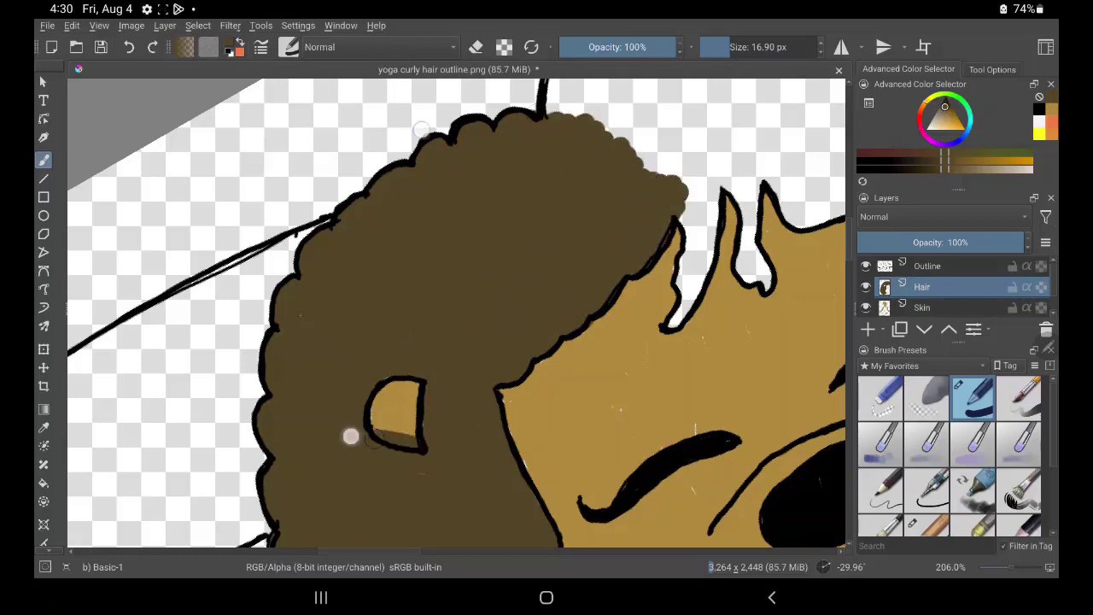
pyautogui.moveTo(376, 393)
pyautogui.mouseDown()
pyautogui.moveTo(420, 327)
pyautogui.moveTo(469, 308)
pyautogui.moveTo(603, 350)
pyautogui.moveTo(529, 310)
pyautogui.mouseUp()
# Fill the spikes, right curls, lower curls and hair beside the mouth brown
pyautogui.moveTo(222, 257)
pyautogui.mouseDown()
pyautogui.moveTo(287, 222)
pyautogui.moveTo(519, 188)
pyautogui.moveTo(393, 162)
pyautogui.moveTo(268, 188)
pyautogui.mouseUp()
pyautogui.moveTo(555, 239); pyautogui.dragTo(514, 397)
pyautogui.moveTo(342, 478)
pyautogui.mouseDown()
pyautogui.moveTo(453, 188)
pyautogui.moveTo(555, 355)
pyautogui.mouseUp()
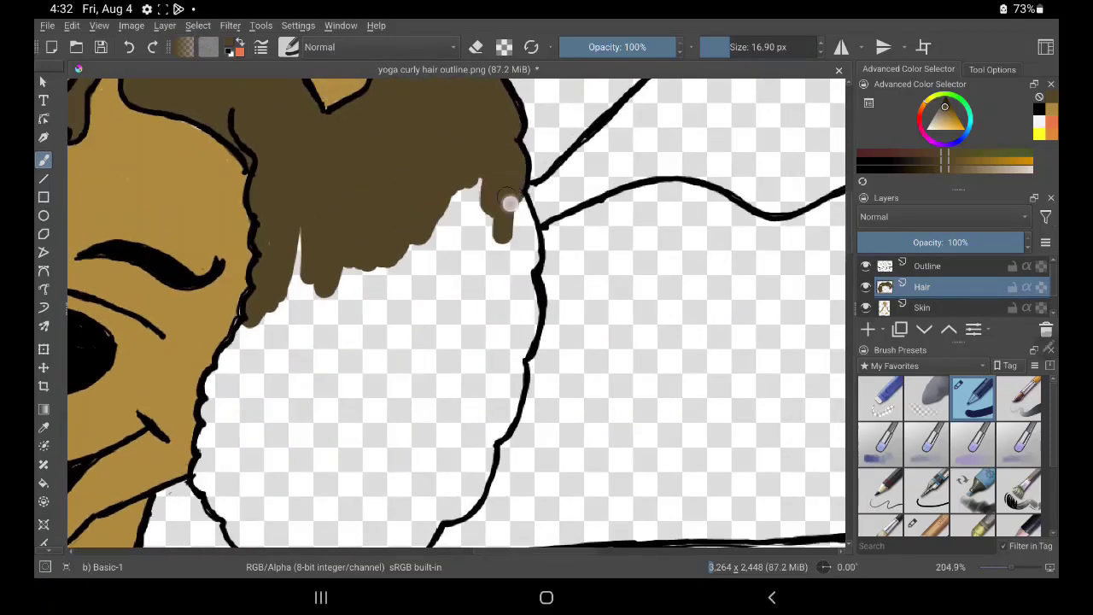
pyautogui.moveTo(508, 195)
pyautogui.mouseDown()
pyautogui.moveTo(244, 329)
pyautogui.moveTo(268, 497)
pyautogui.moveTo(513, 367)
pyautogui.moveTo(478, 513)
pyautogui.mouseUp()
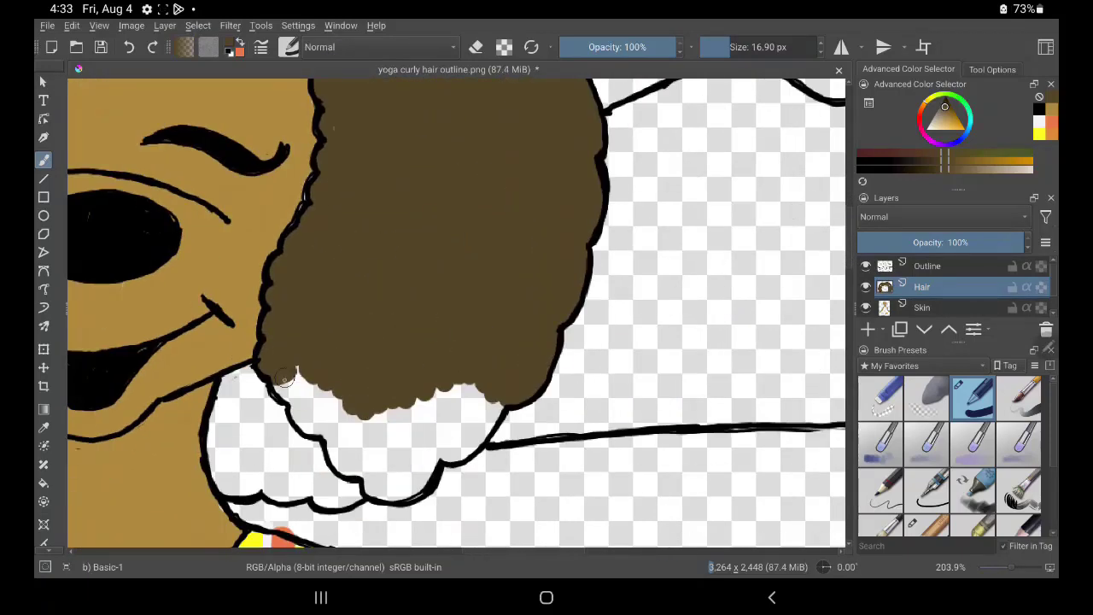
pyautogui.moveTo(282, 375); pyautogui.dragTo(427, 495)
pyautogui.moveTo(359, 427); pyautogui.dragTo(453, 327)
pyautogui.moveTo(264, 375)
pyautogui.mouseDown()
pyautogui.moveTo(226, 432)
pyautogui.moveTo(281, 429)
pyautogui.moveTo(303, 486)
pyautogui.moveTo(222, 478)
pyautogui.mouseUp()
pyautogui.moveTo(256, 402)
pyautogui.mouseDown()
pyautogui.moveTo(368, 344)
pyautogui.moveTo(293, 435)
pyautogui.moveTo(410, 444)
pyautogui.mouseUp()
# Rename the new layer 'Hair texture', switch to black, and draw curls on the hair's right side
pyautogui.press('1')
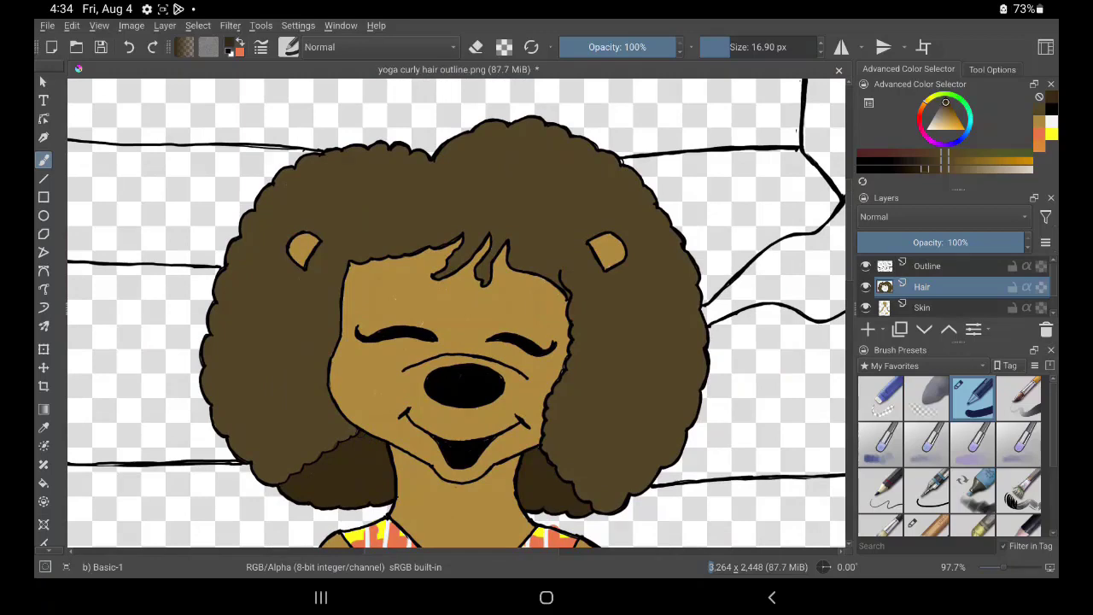
pyautogui.doubleClick(938, 287)
pyautogui.write('H')
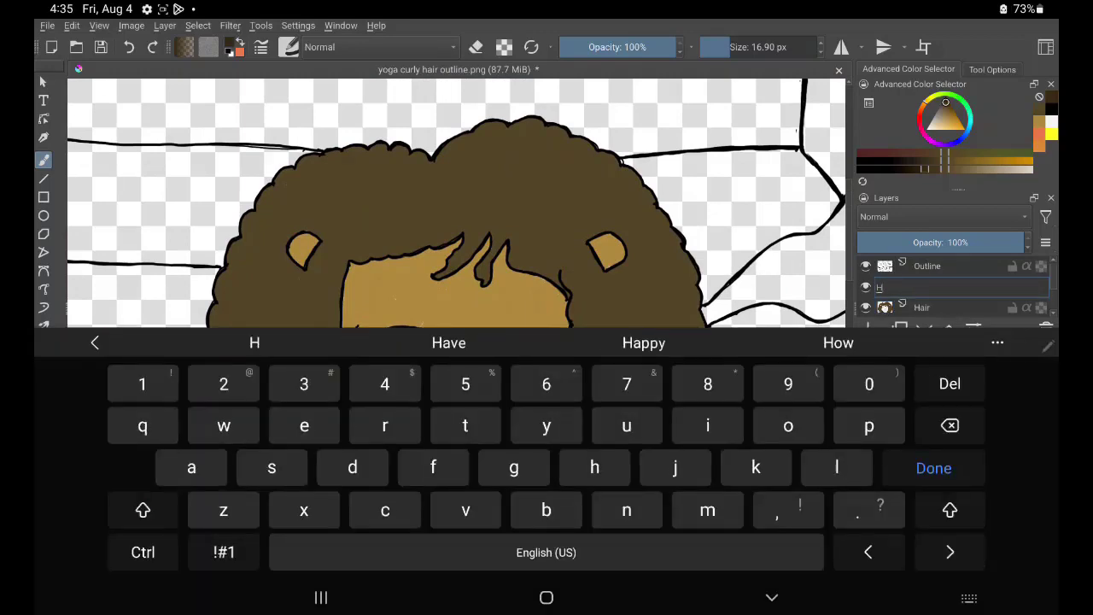
pyautogui.write('air texture')
pyautogui.press('Return')
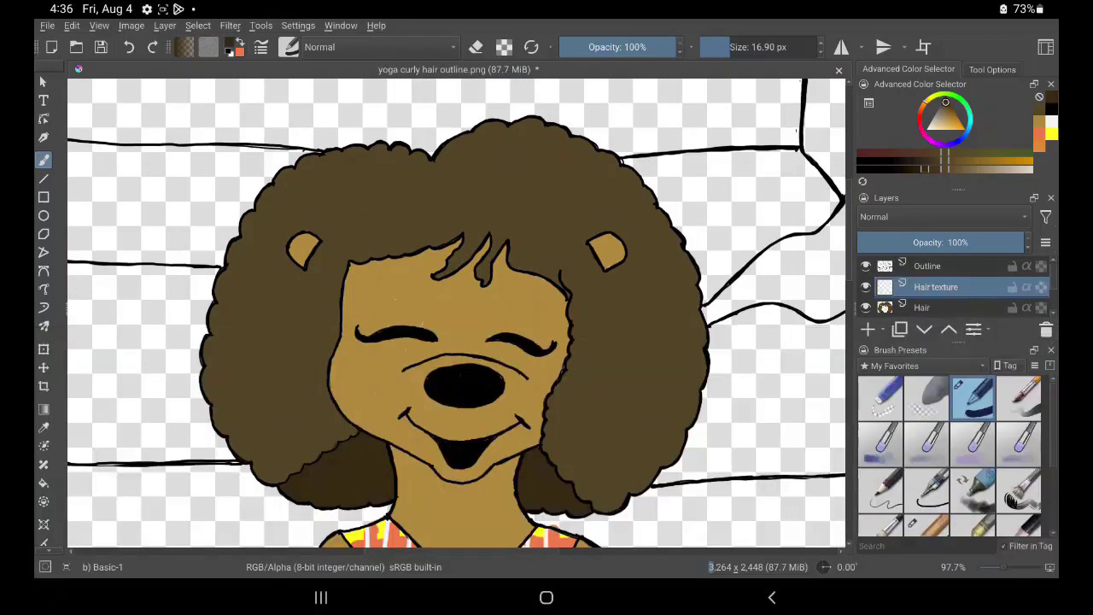
pyautogui.press('d')
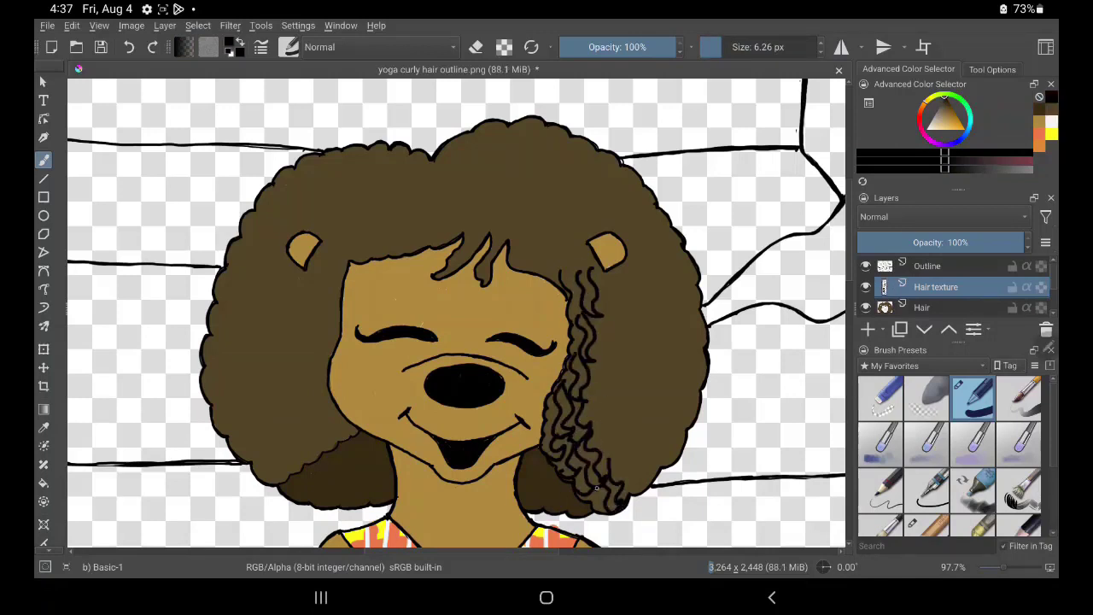
pyautogui.moveTo(623, 310)
pyautogui.mouseDown()
pyautogui.moveTo(603, 350)
pyautogui.moveTo(636, 403)
pyautogui.mouseUp()
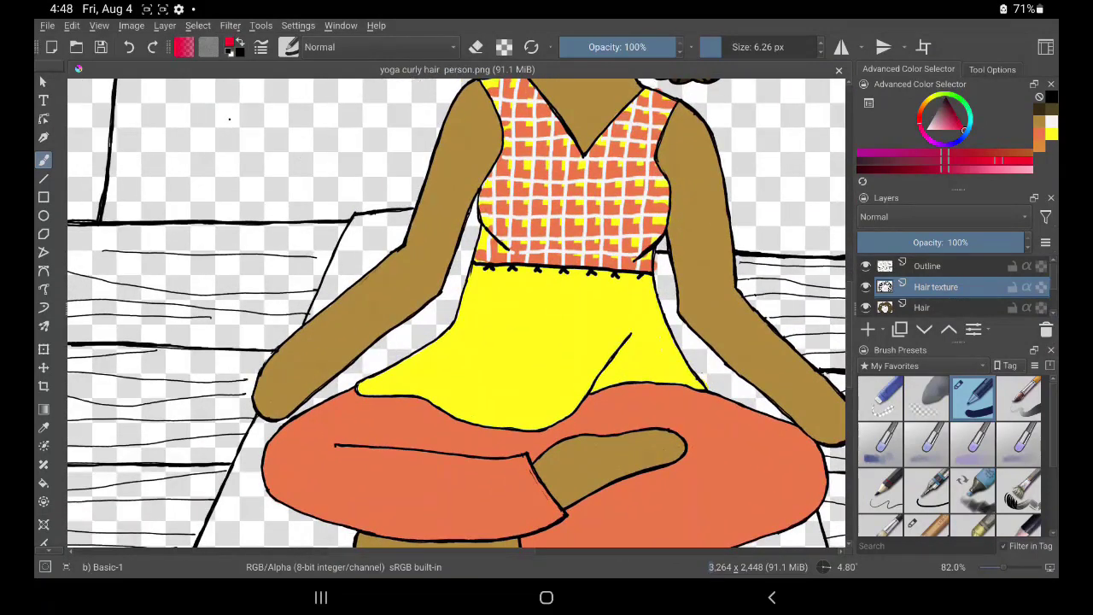
# Name the new layer 'Yoga mat' and paint the mat red beside the dress
pyautogui.doubleClick(938, 287)
pyautogui.write('Yoga ma')
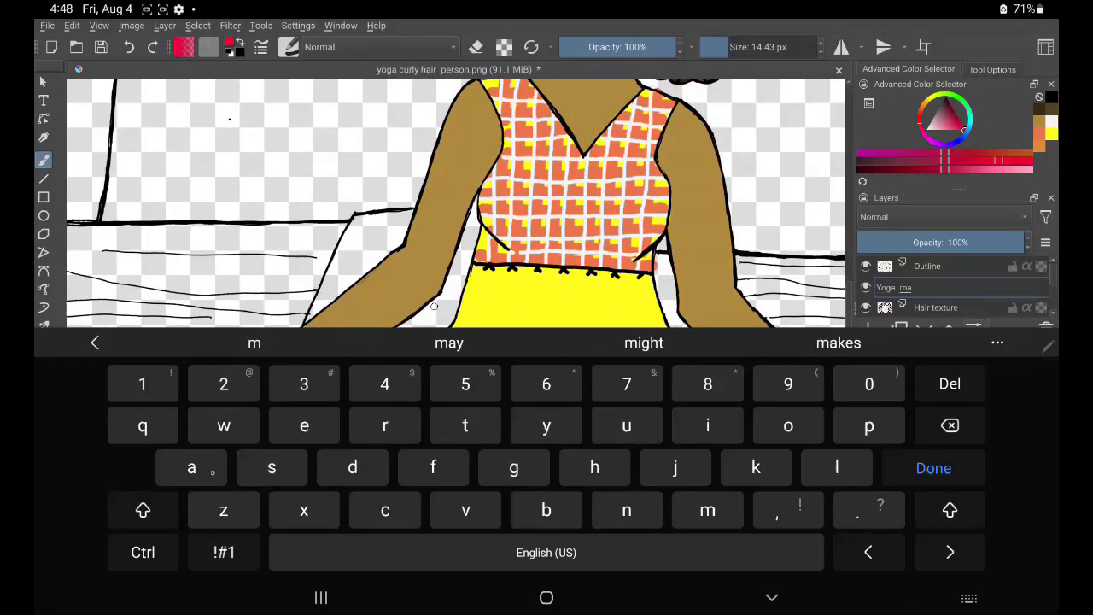
pyautogui.write('t')
pyautogui.press('Return')
pyautogui.moveTo(341, 272); pyautogui.dragTo(363, 234)
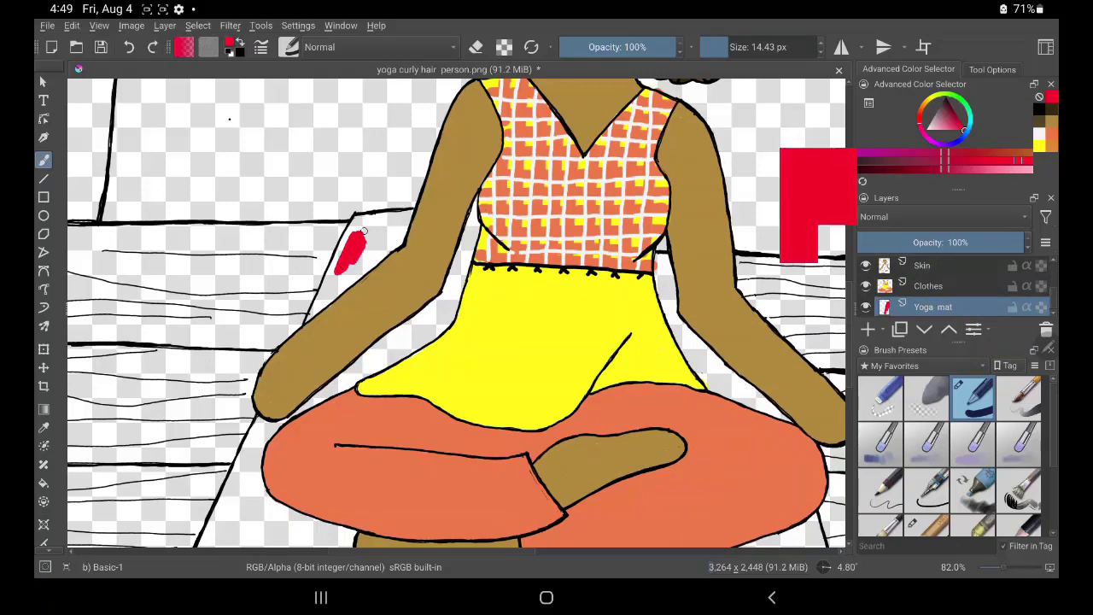
pyautogui.scroll(3, 457, 312)
pyautogui.moveTo(325, 274); pyautogui.dragTo(282, 350)
pyautogui.moveTo(393, 239)
pyautogui.mouseDown()
pyautogui.moveTo(290, 342)
pyautogui.moveTo(325, 256)
pyautogui.mouseUp()
pyautogui.moveTo(478, 248); pyautogui.dragTo(453, 329)
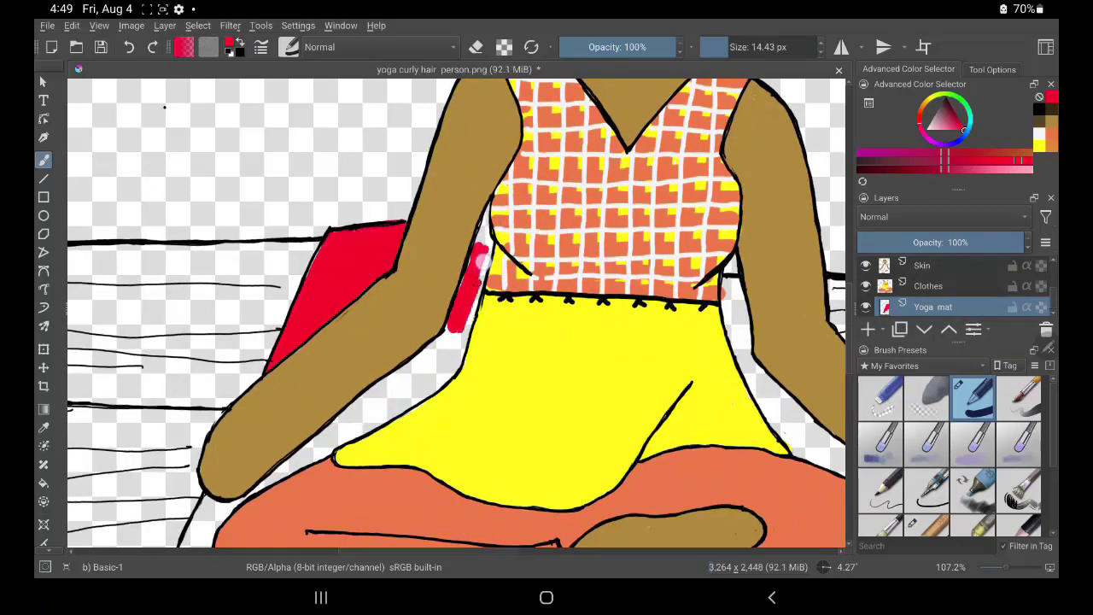
# Extend the red mat down beside the arm and legs into the lower mat area
pyautogui.moveTo(476, 261)
pyautogui.mouseDown()
pyautogui.moveTo(361, 429)
pyautogui.moveTo(265, 487)
pyautogui.mouseUp()
pyautogui.moveTo(342, 384); pyautogui.dragTo(436, 252)
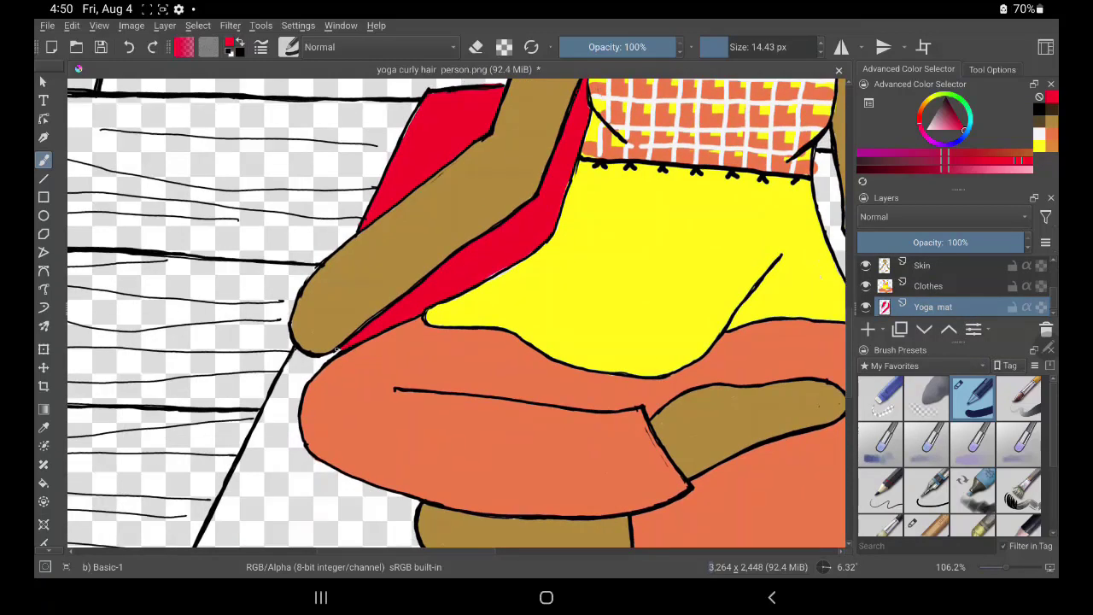
pyautogui.moveTo(333, 350); pyautogui.dragTo(313, 447)
pyautogui.moveTo(248, 444); pyautogui.dragTo(209, 538)
pyautogui.moveTo(316, 457); pyautogui.dragTo(419, 543)
pyautogui.moveTo(402, 496); pyautogui.dragTo(273, 513)
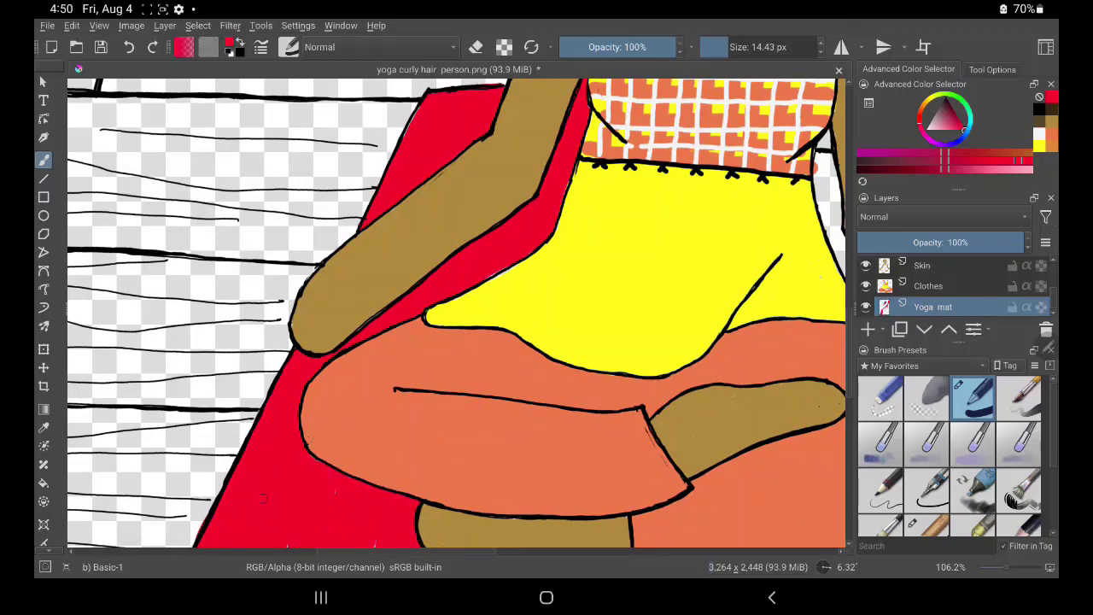
pyautogui.scroll(-1, 457, 312)
# Fill the mat's lower edge red below the legs and near the right knee
pyautogui.moveTo(546, 380)
pyautogui.mouseDown()
pyautogui.moveTo(658, 386)
pyautogui.moveTo(678, 429)
pyautogui.moveTo(842, 391)
pyautogui.mouseUp()
pyautogui.moveTo(556, 402)
pyautogui.mouseDown()
pyautogui.moveTo(459, 358)
pyautogui.moveTo(316, 438)
pyautogui.moveTo(597, 422)
pyautogui.moveTo(341, 436)
pyautogui.mouseUp()
pyautogui.hscroll(5, 457, 312)
pyautogui.moveTo(589, 337)
pyautogui.mouseDown()
pyautogui.moveTo(692, 296)
pyautogui.moveTo(513, 358)
pyautogui.mouseUp()
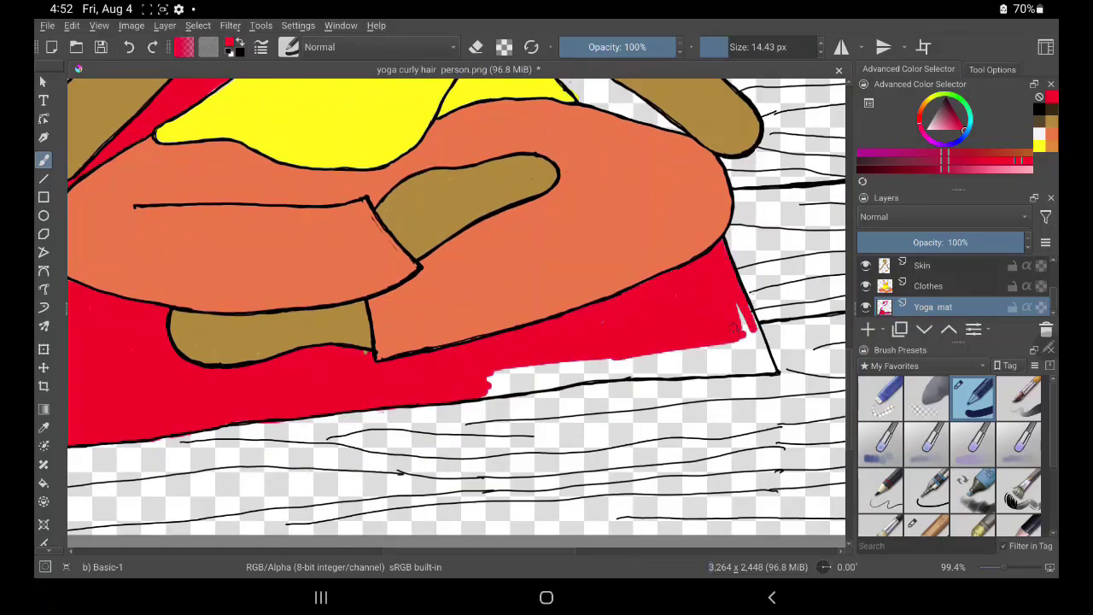
pyautogui.moveTo(743, 316)
pyautogui.mouseDown()
pyautogui.moveTo(769, 372)
pyautogui.moveTo(495, 389)
pyautogui.mouseUp()
pyautogui.moveTo(683, 367); pyautogui.dragTo(555, 385)
pyautogui.scroll(-1, 510, 464)
pyautogui.scroll(2, 509, 464)
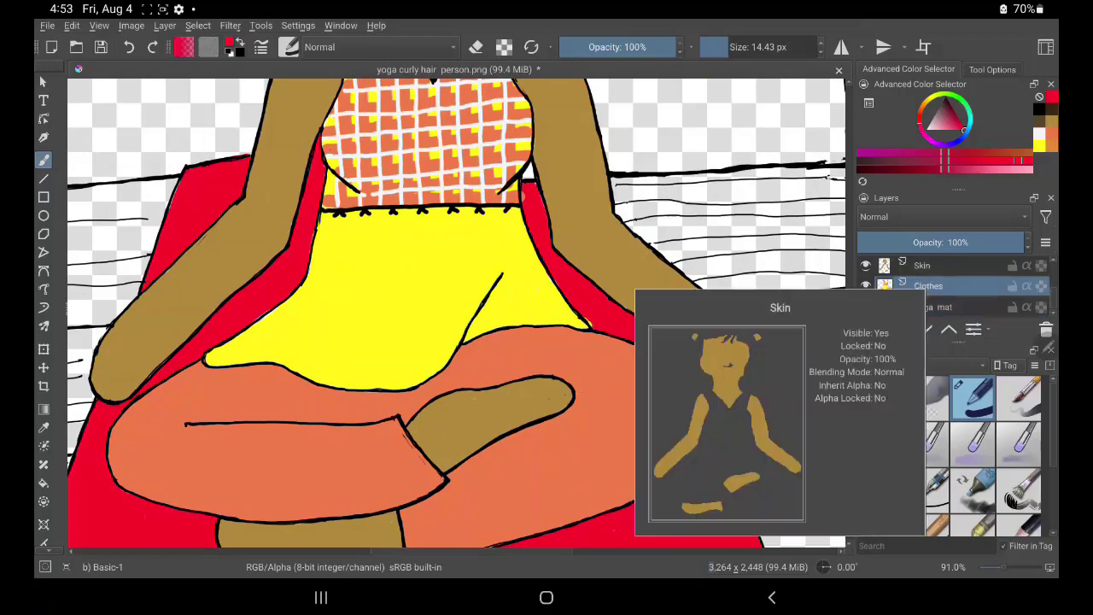
# Erase the stray red between the right arm and knee, then hide the Background layer
pyautogui.press('e')
pyautogui.moveTo(683, 354); pyautogui.dragTo(595, 319)
pyautogui.press('e')
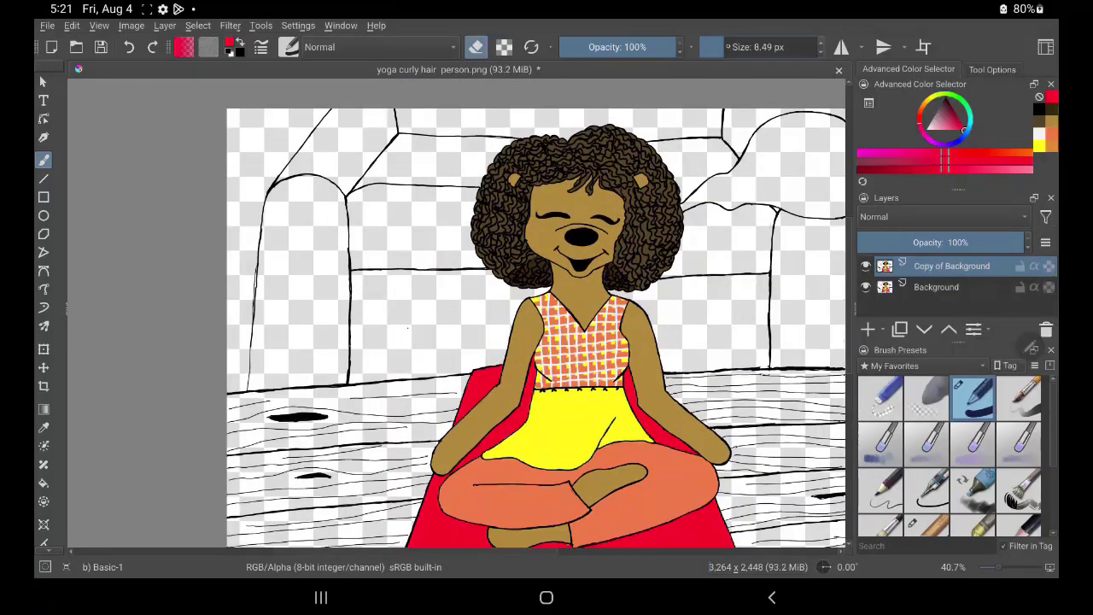
pyautogui.click(866, 287)
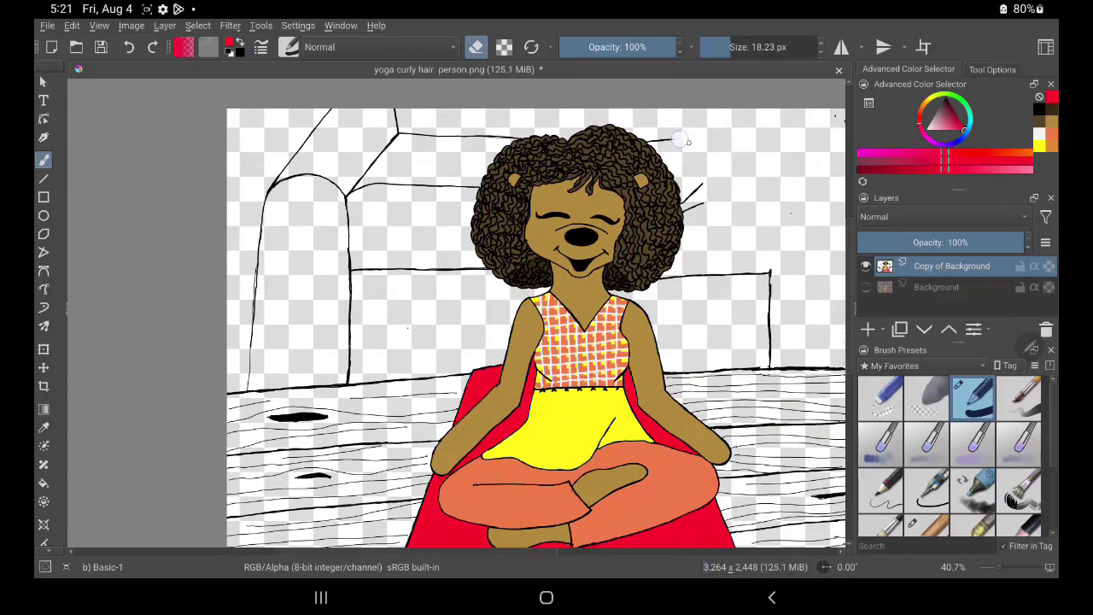
# Erase the floor lines and stray marks on the copy around the figure's right and bottom
pyautogui.moveTo(819, 486); pyautogui.dragTo(824, 365)
pyautogui.scroll(5, 826, 462)
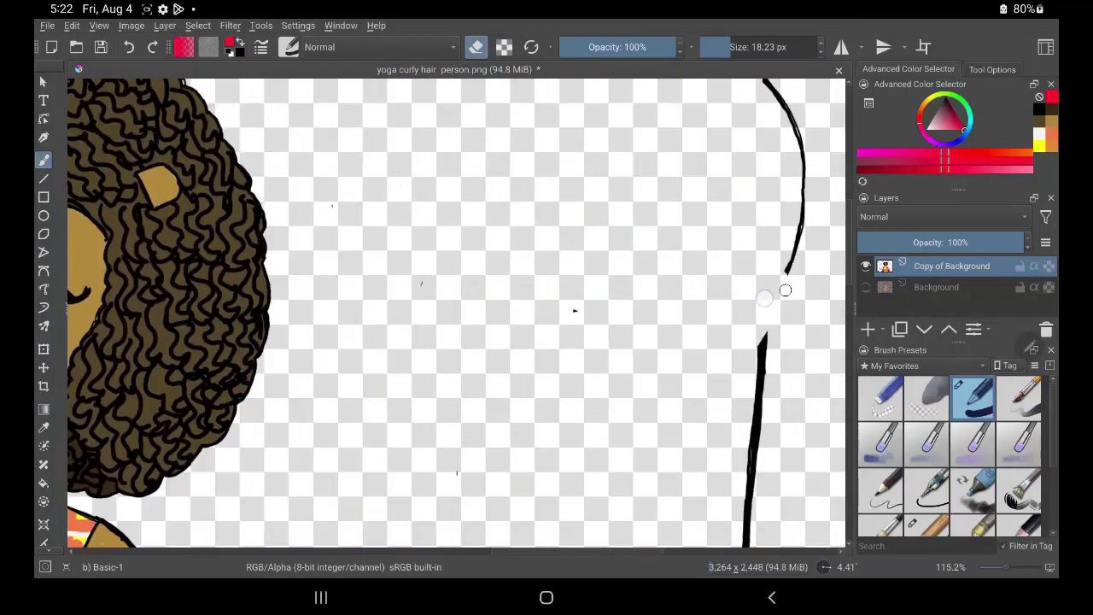
pyautogui.scroll(-3, 612, 471)
pyautogui.moveTo(706, 492); pyautogui.dragTo(649, 543)
pyautogui.scroll(3, 547, 341)
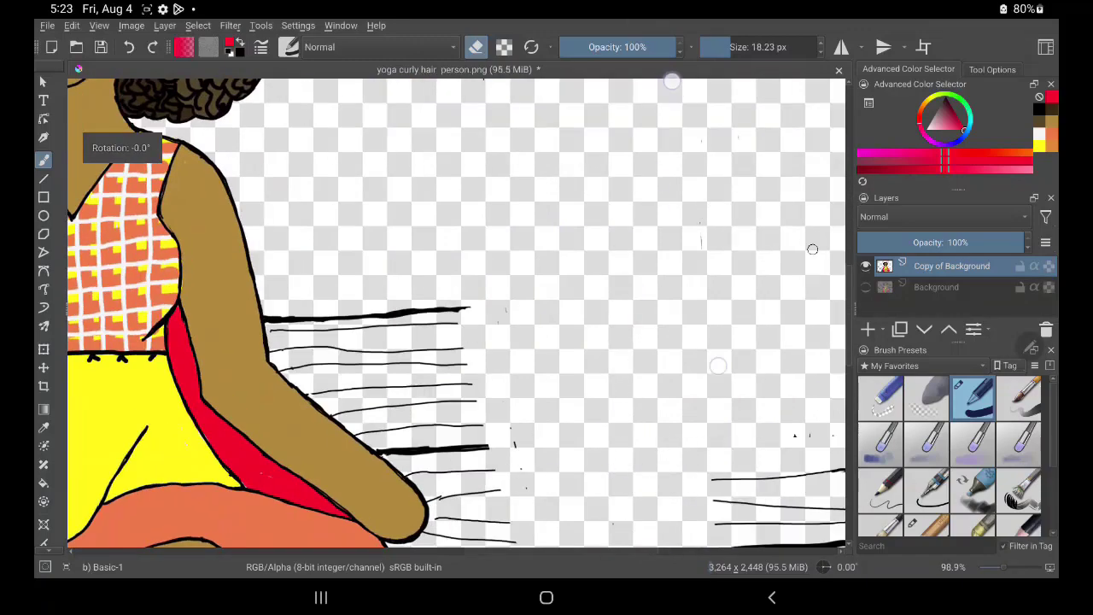
pyautogui.moveTo(348, 536)
pyautogui.mouseDown()
pyautogui.moveTo(410, 453)
pyautogui.moveTo(256, 350)
pyautogui.mouseUp()
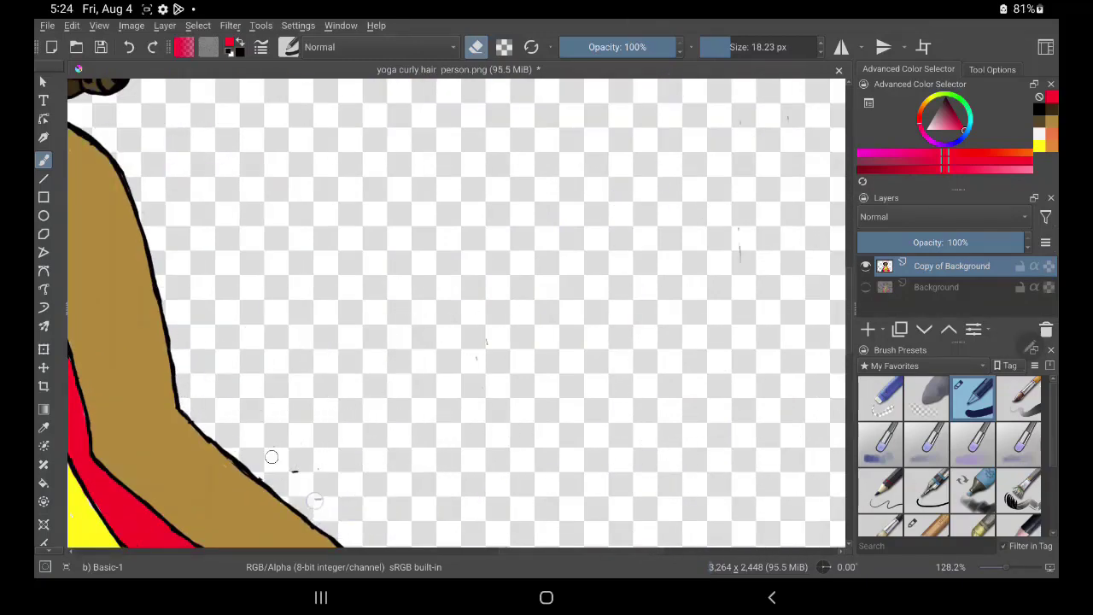
pyautogui.scroll(1, 285, 442)
pyautogui.moveTo(803, 410); pyautogui.dragTo(623, 534)
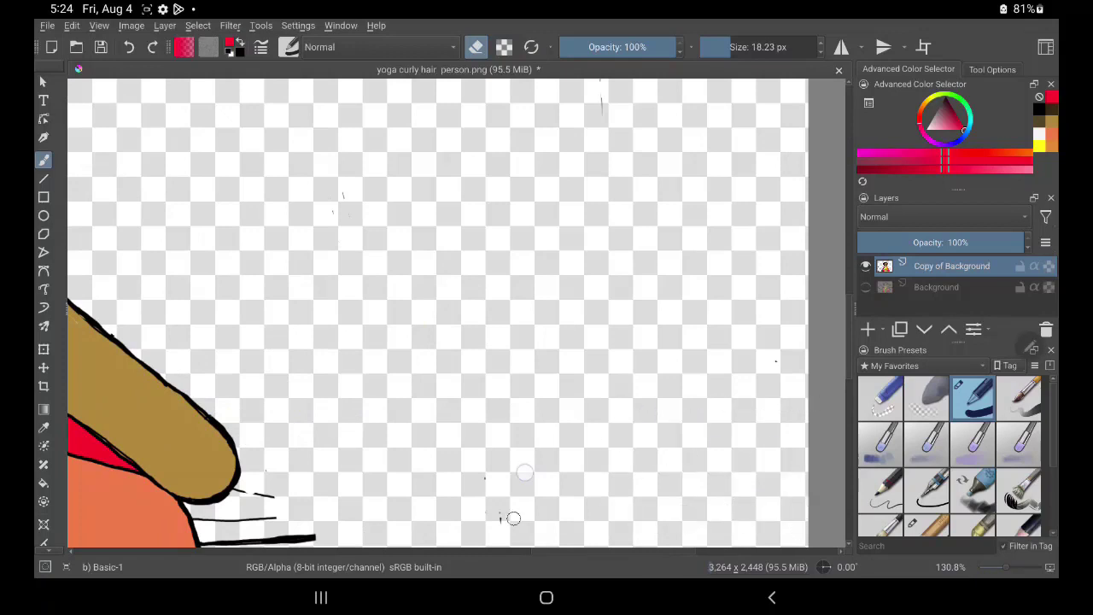
pyautogui.scroll(1, 437, 312)
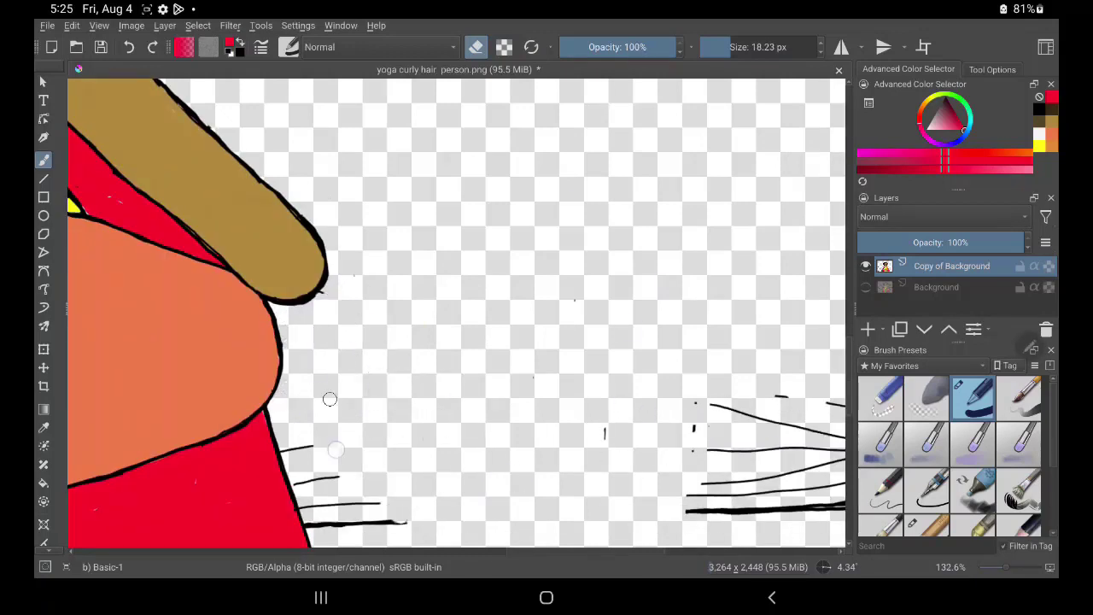
pyautogui.moveTo(330, 399); pyautogui.dragTo(398, 518)
pyautogui.moveTo(683, 511); pyautogui.dragTo(833, 465)
# Erase the remaining floor line strokes below and beside the mat
pyautogui.scroll(-1, 807, 199)
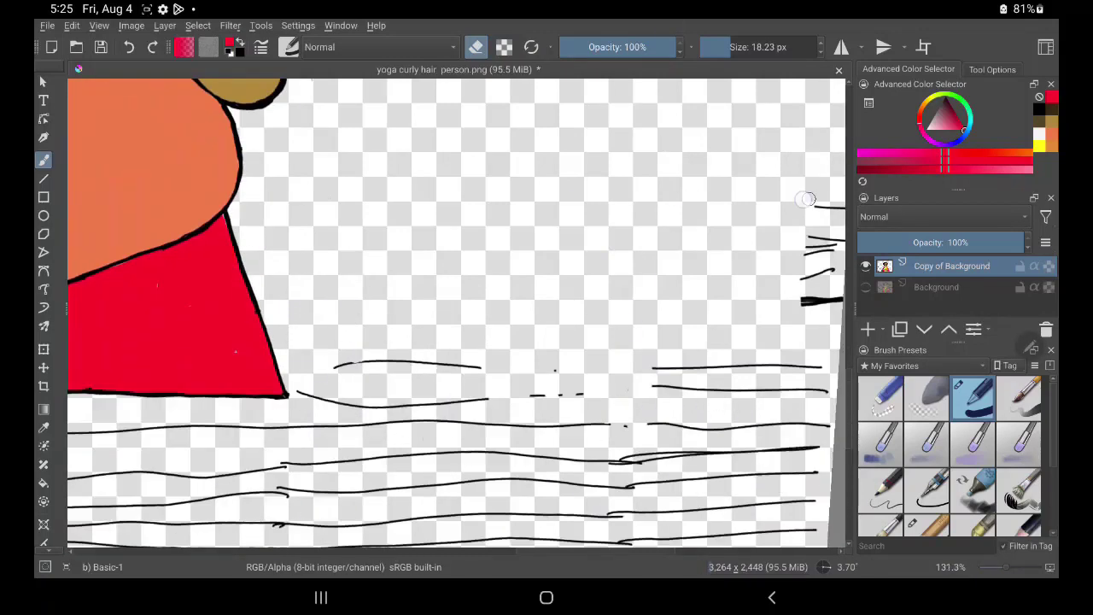
pyautogui.moveTo(807, 199)
pyautogui.mouseDown()
pyautogui.moveTo(720, 351)
pyautogui.moveTo(532, 518)
pyautogui.moveTo(325, 547)
pyautogui.mouseUp()
pyautogui.scroll(-1, 290, 385)
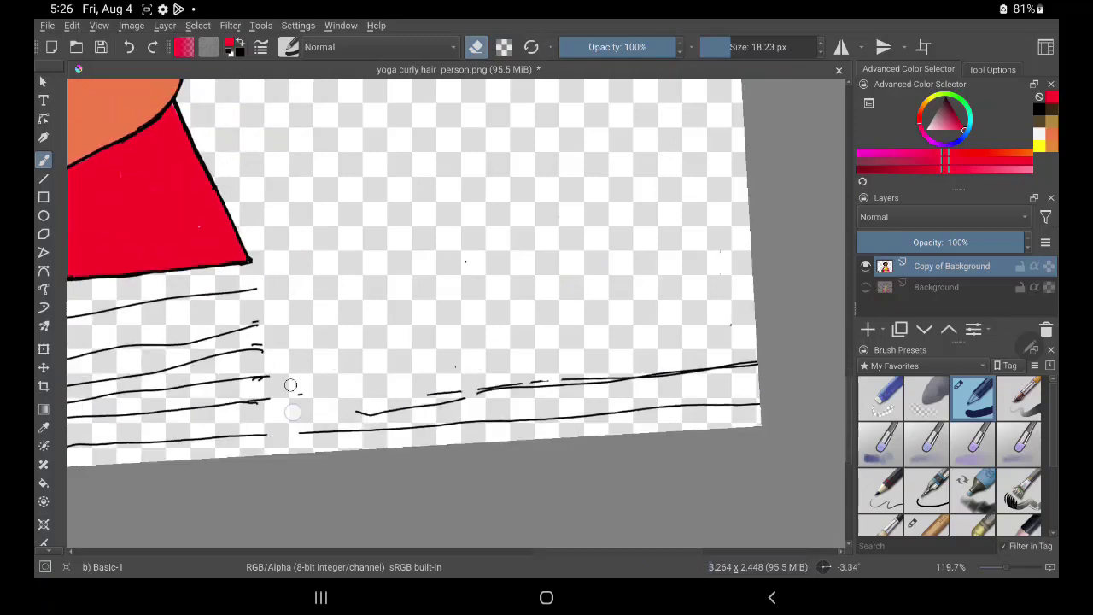
pyautogui.moveTo(549, 427); pyautogui.dragTo(734, 369)
pyautogui.scroll(1, 471, 283)
pyautogui.moveTo(470, 282)
pyautogui.mouseDown()
pyautogui.moveTo(337, 348)
pyautogui.moveTo(419, 466)
pyautogui.mouseUp()
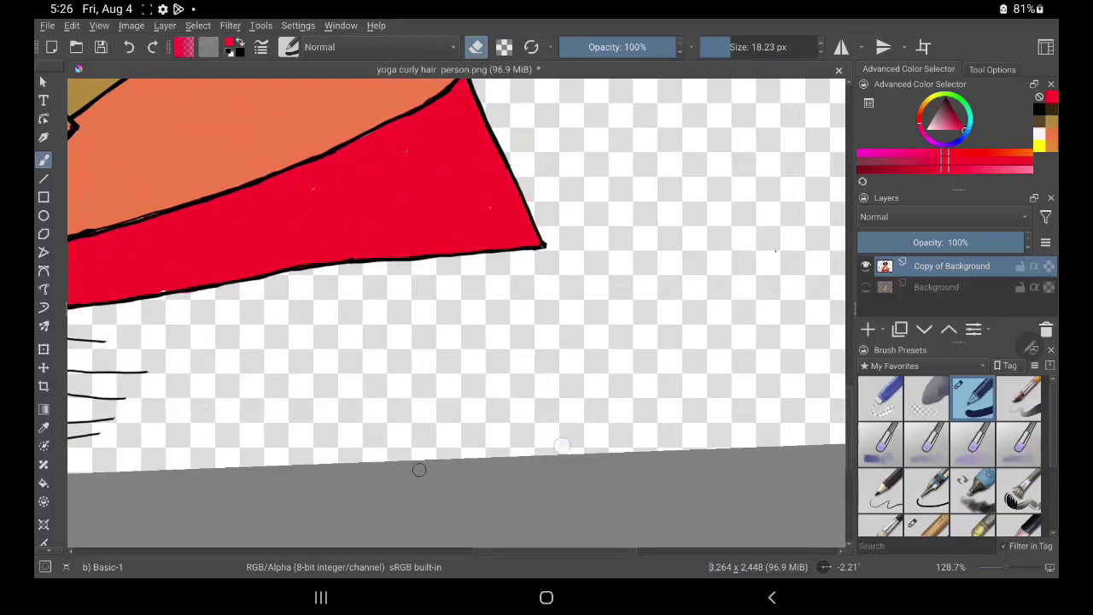
pyautogui.scroll(1, 420, 466)
pyautogui.moveTo(512, 346)
pyautogui.mouseDown()
pyautogui.moveTo(309, 346)
pyautogui.moveTo(322, 409)
pyautogui.mouseUp()
pyautogui.scroll(-1, 568, 449)
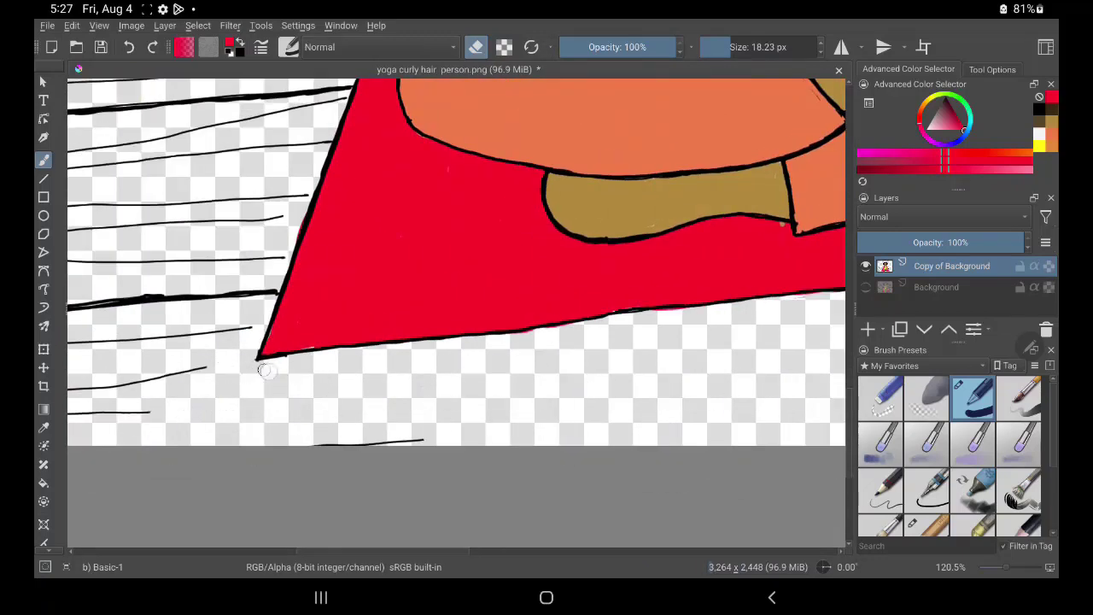
pyautogui.moveTo(524, 326)
pyautogui.mouseDown()
pyautogui.moveTo(486, 379)
pyautogui.moveTo(181, 469)
pyautogui.mouseUp()
pyautogui.moveTo(214, 358); pyautogui.dragTo(99, 291)
pyautogui.scroll(-1, 470, 316)
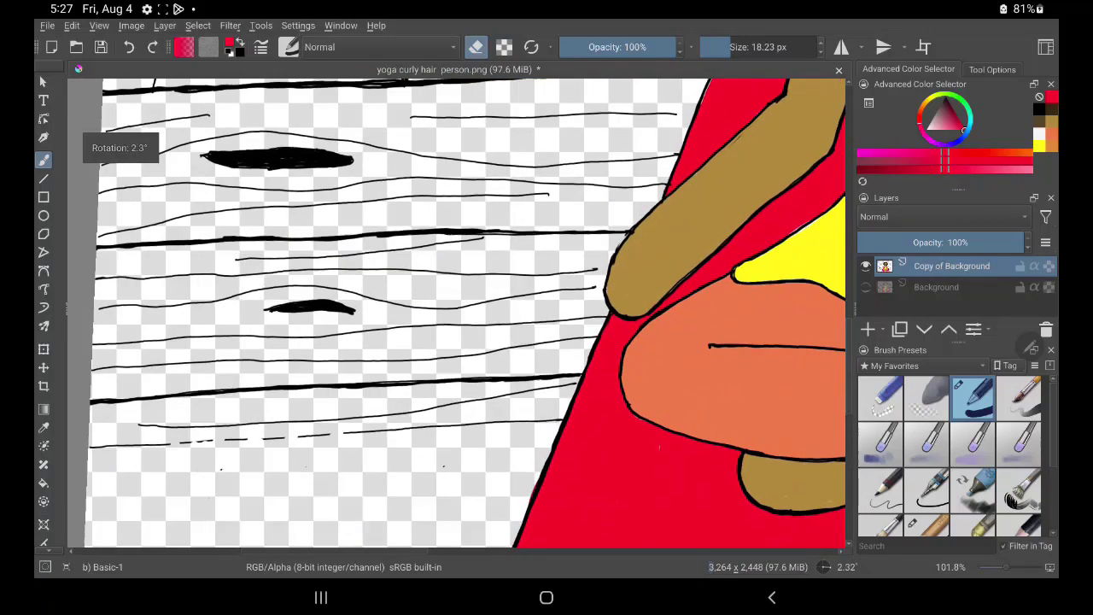
pyautogui.moveTo(503, 295); pyautogui.dragTo(594, 249)
# Erase the floor lines and knot mark left of the figure, then re-show Background
pyautogui.moveTo(638, 153); pyautogui.dragTo(430, 149)
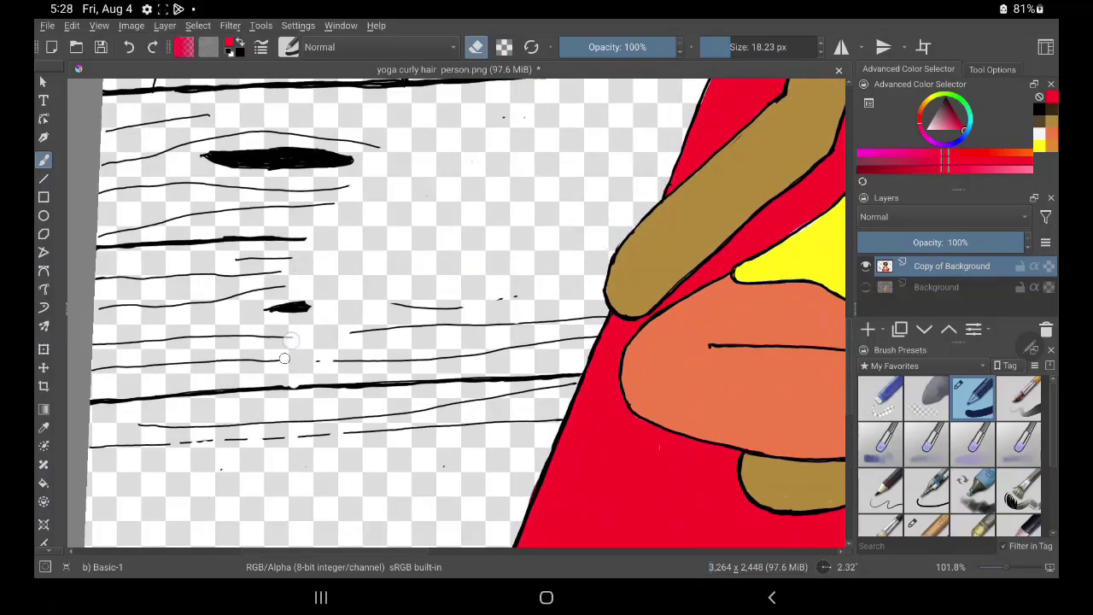
pyautogui.moveTo(285, 359); pyautogui.dragTo(409, 349)
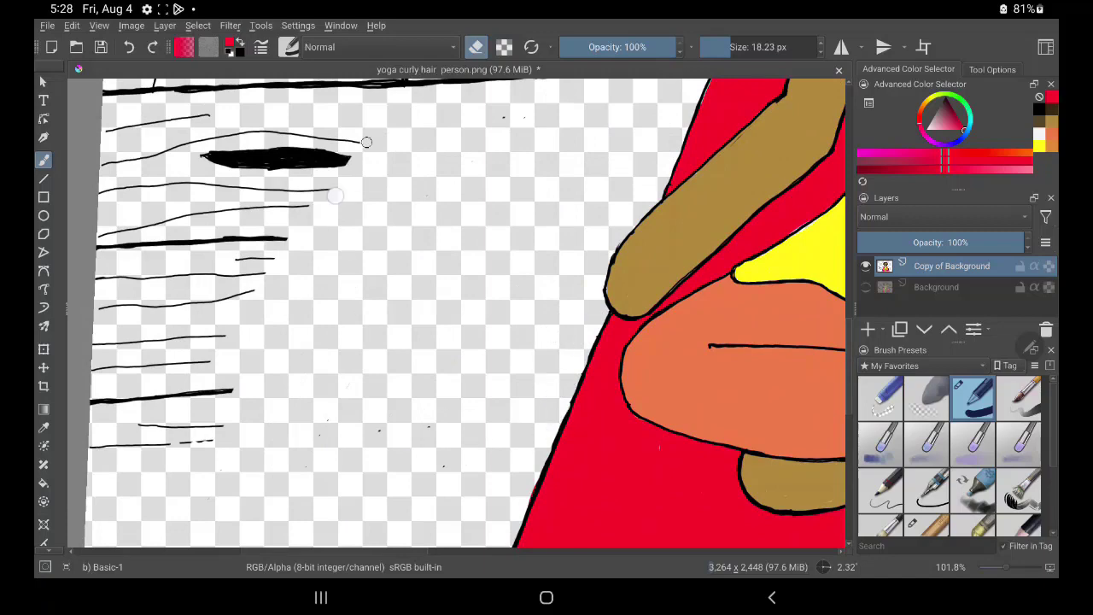
pyautogui.moveTo(352, 159); pyautogui.dragTo(200, 159)
pyautogui.moveTo(289, 240); pyautogui.dragTo(188, 240)
pyautogui.moveTo(256, 299); pyautogui.dragTo(149, 299)
pyautogui.moveTo(234, 395); pyautogui.dragTo(89, 395)
pyautogui.scroll(-2, 470, 316)
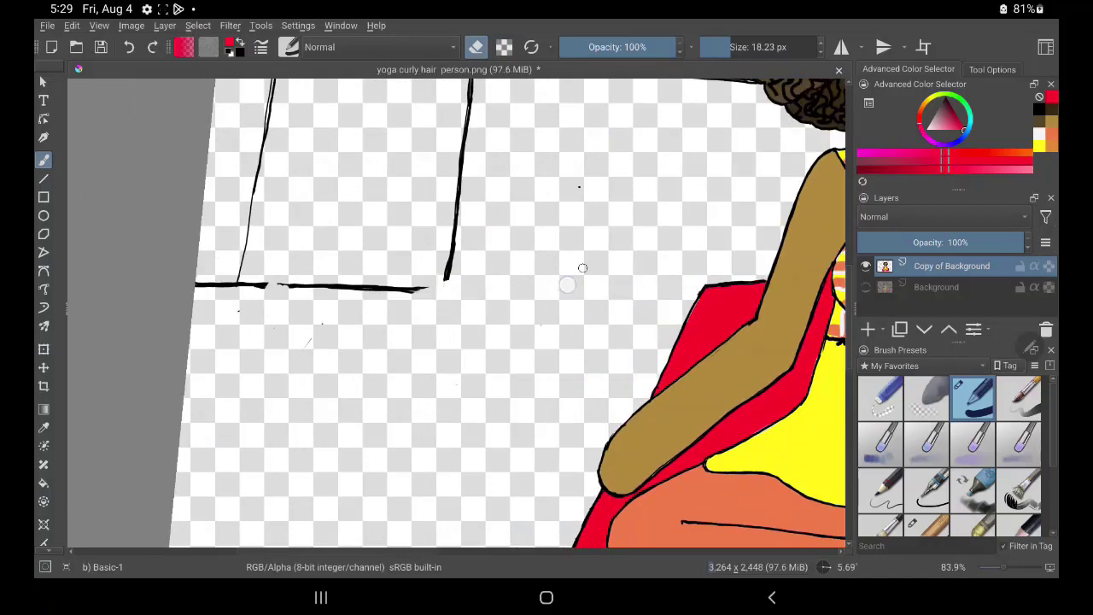
pyautogui.scroll(-2, 470, 316)
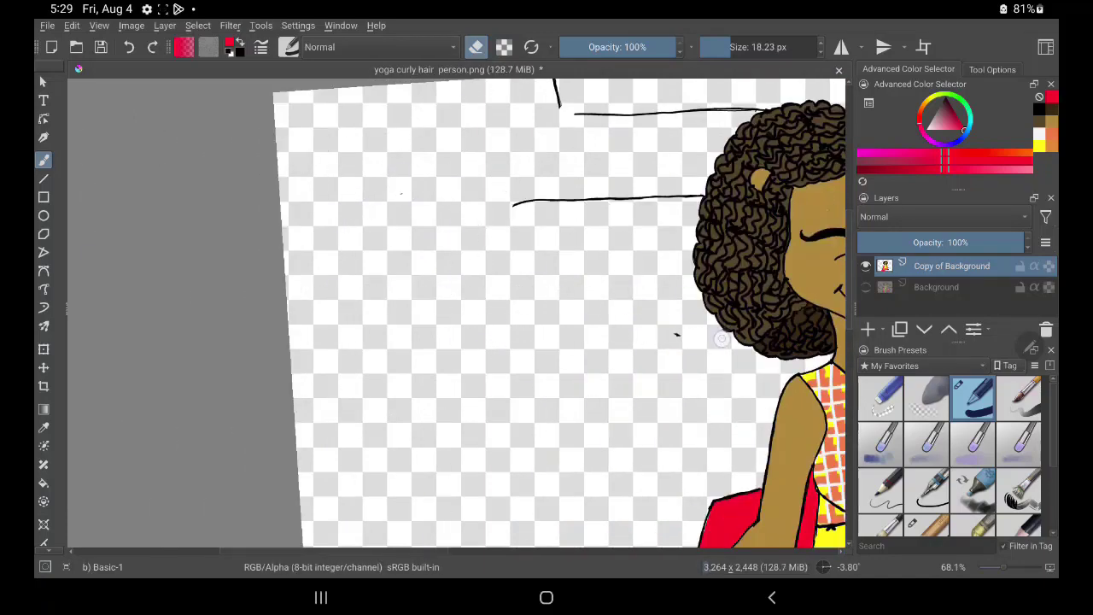
pyautogui.scroll(-3, 513, 316)
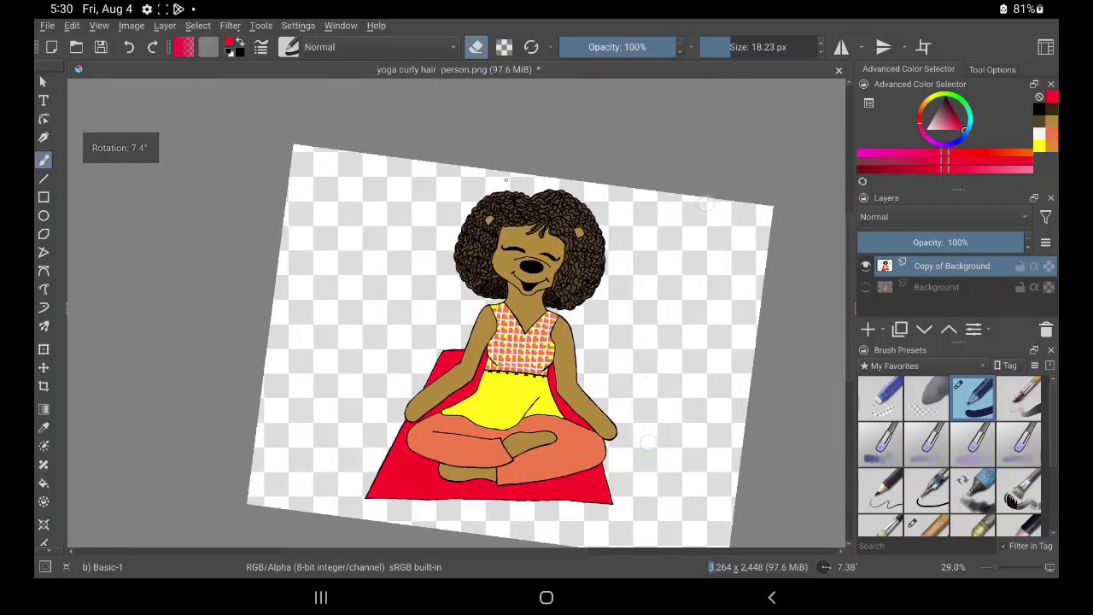
pyautogui.click(866, 287)
# Shrink the duplicate girl with Ctrl+T and move it up to the right
pyautogui.hotkey('ctrl', 't')
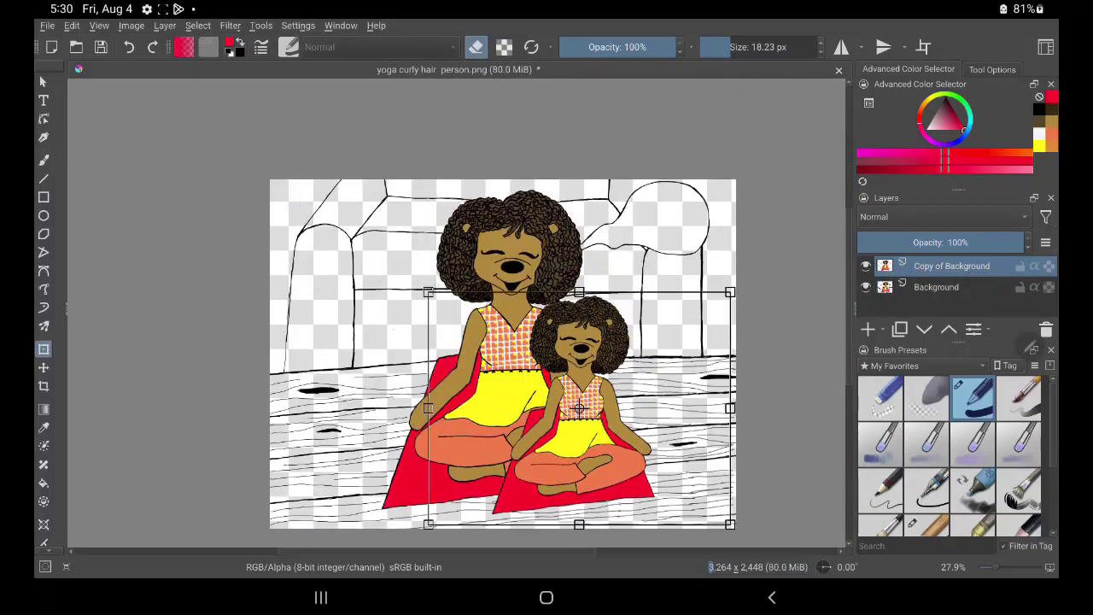
pyautogui.moveTo(732, 524); pyautogui.dragTo(632, 250)
pyautogui.scroll(4, 632, 250)
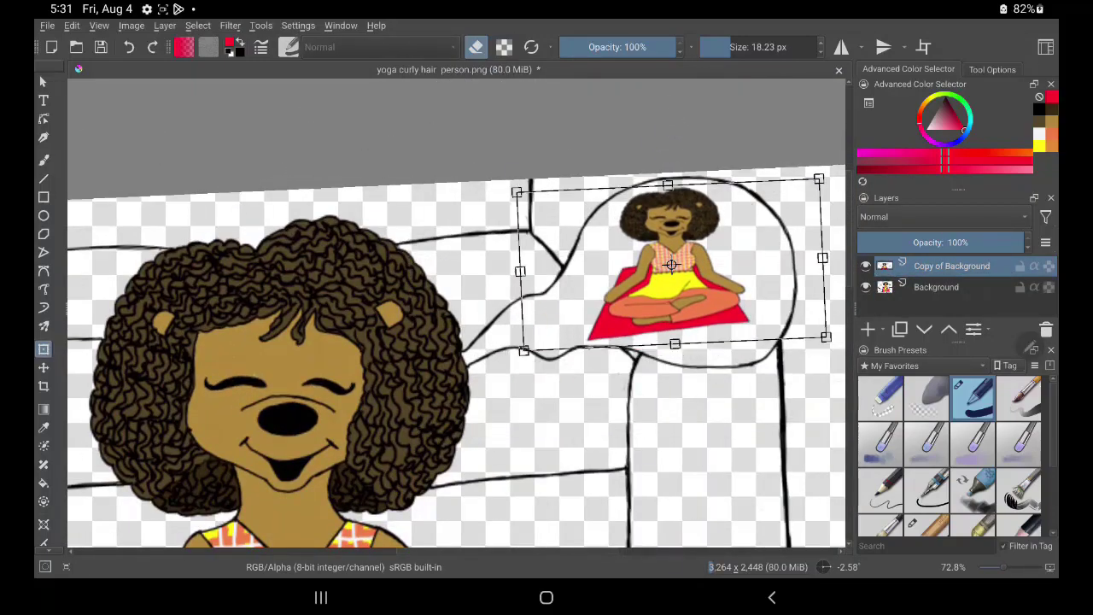
pyautogui.click(44, 160)
pyautogui.click(936, 287)
# Add a layer named 'Thought bubble' and move it below Background
pyautogui.click(868, 329)
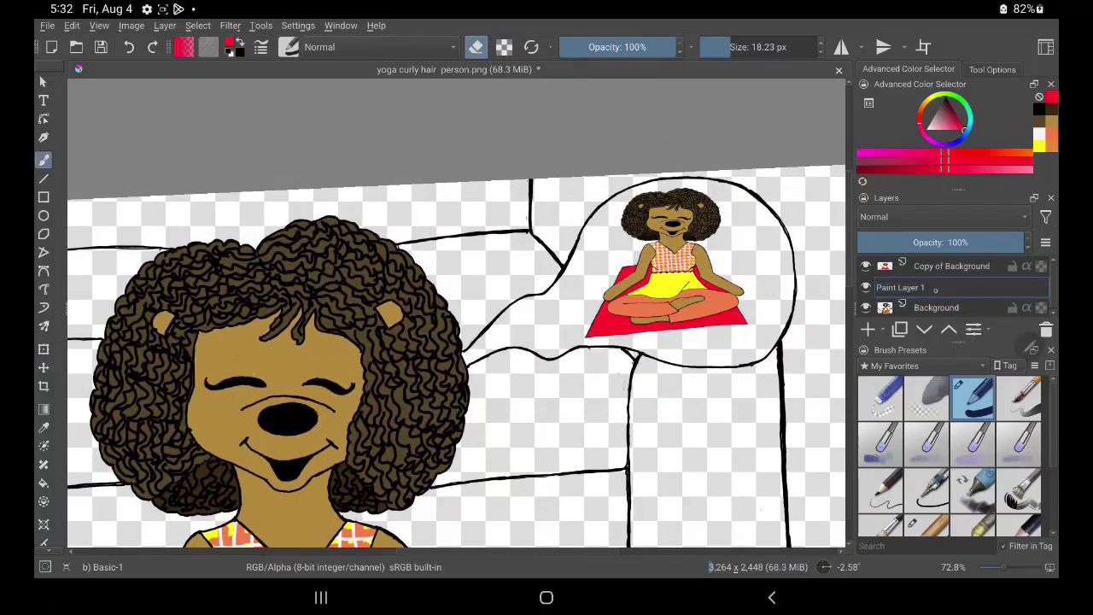
pyautogui.doubleClick(893, 287)
pyautogui.write('Thought bubble')
pyautogui.press('Return')
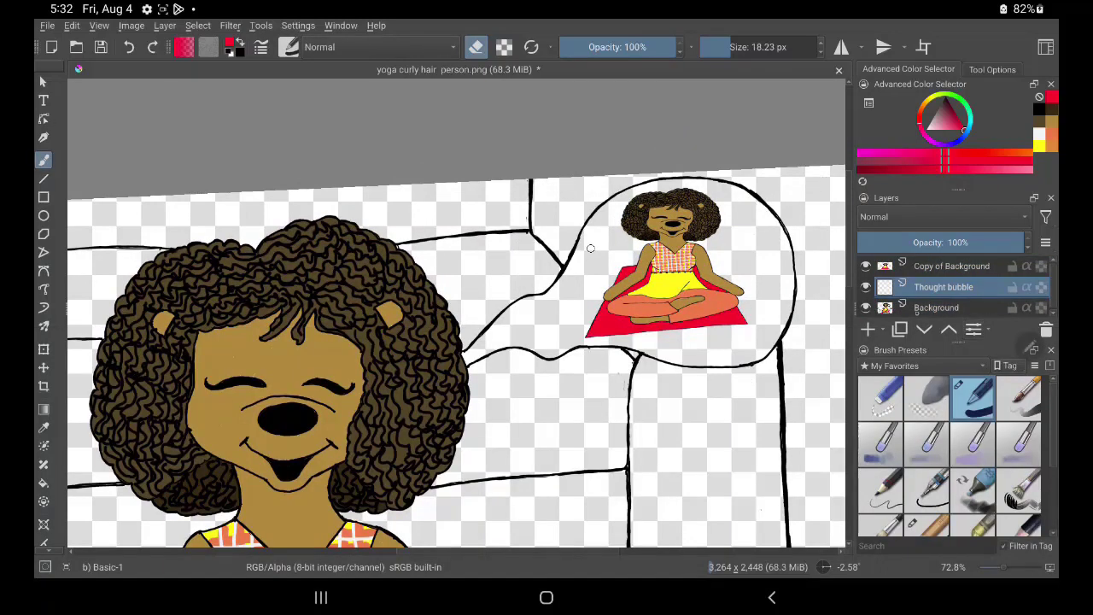
pyautogui.click(925, 329)
# Paint green grass and thin lighter grass blades inside the thought bubble
pyautogui.click(925, 109)
pyautogui.moveTo(743, 282); pyautogui.dragTo(751, 309)
pyautogui.moveTo(739, 255)
pyautogui.mouseDown()
pyautogui.moveTo(773, 333)
pyautogui.moveTo(736, 331)
pyautogui.mouseUp()
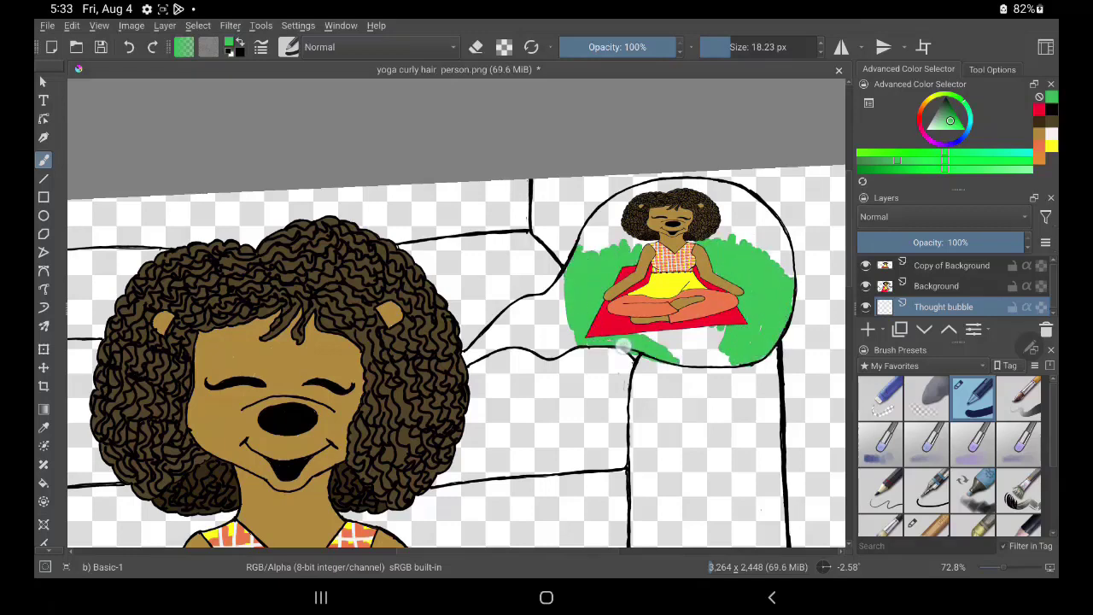
pyautogui.hotkey('ctrl', 'z')
pyautogui.moveTo(654, 239); pyautogui.dragTo(574, 261)
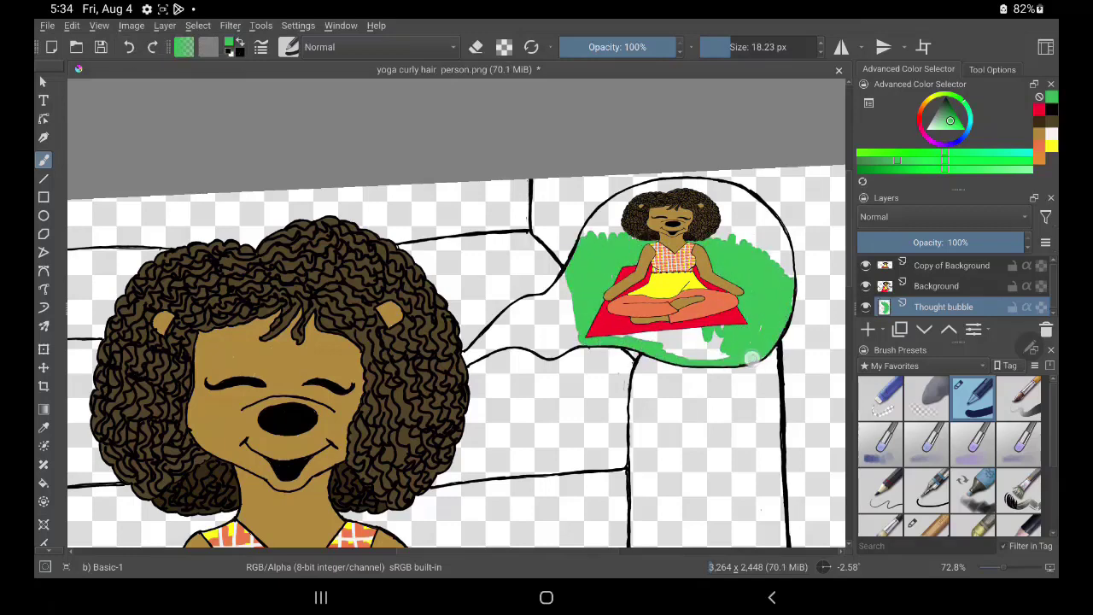
pyautogui.press('l')
pyautogui.moveTo(734, 239); pyautogui.dragTo(717, 269)
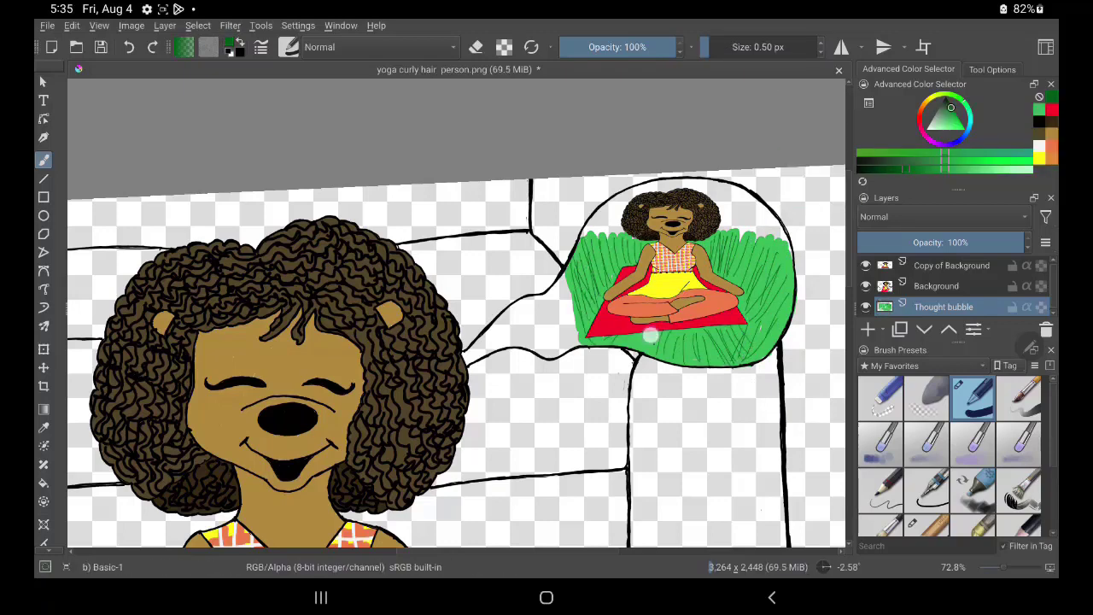
# Try brown and light peach colours, settling on a bright green
pyautogui.click(1039, 132)
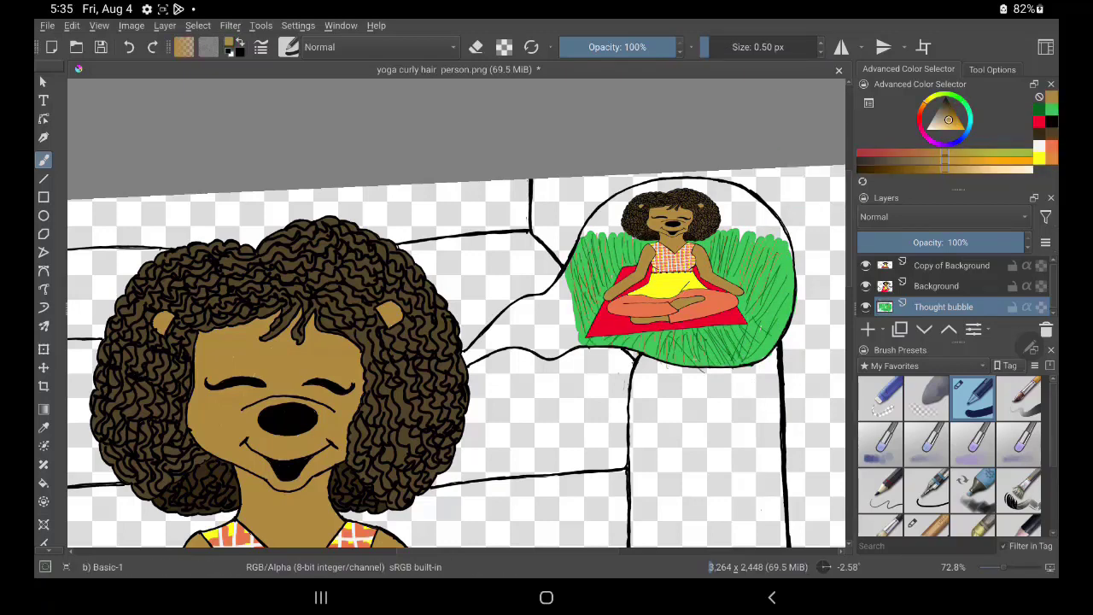
pyautogui.click(1051, 98)
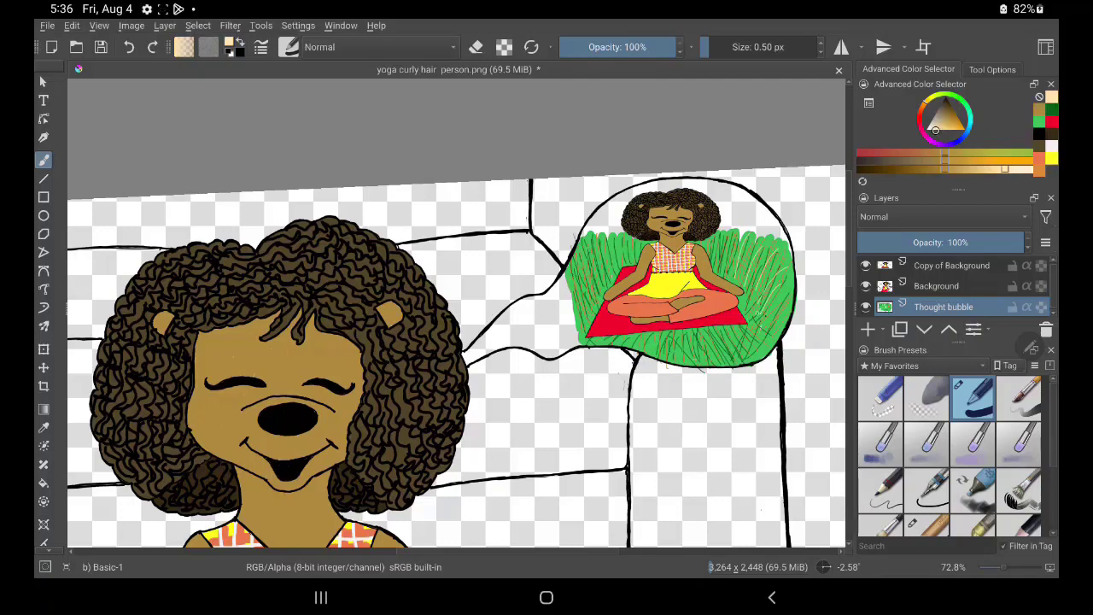
pyautogui.click(1052, 110)
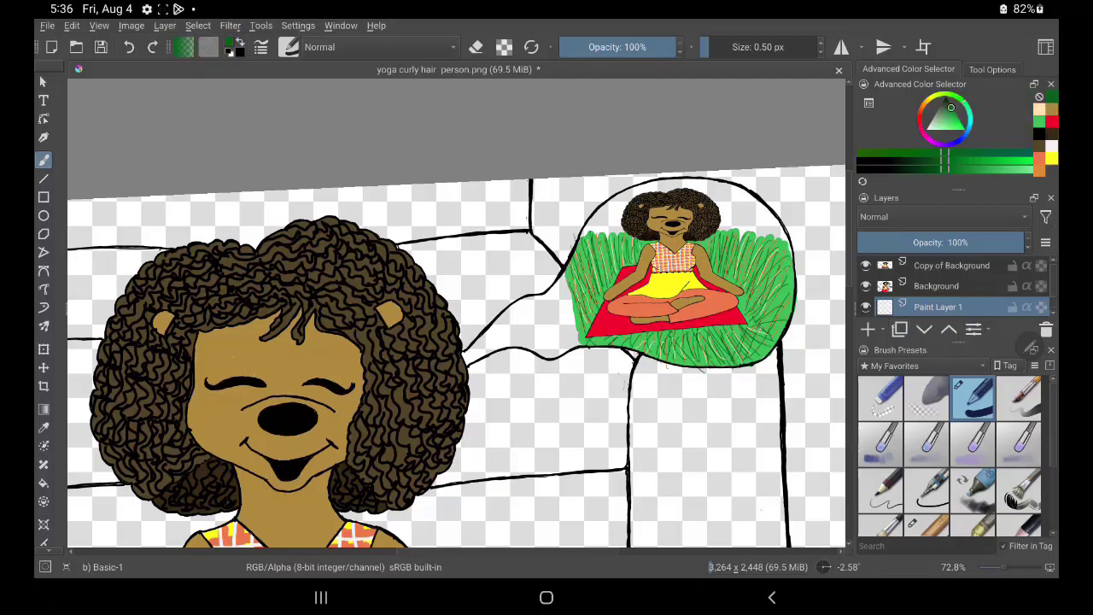
pyautogui.doubleClick(938, 307)
# Name the layer 'Sky', paint the bubble sky blue and its tail white
pyautogui.write('Sky')
pyautogui.press('Return')
pyautogui.moveTo(931, 106); pyautogui.dragTo(958, 133)
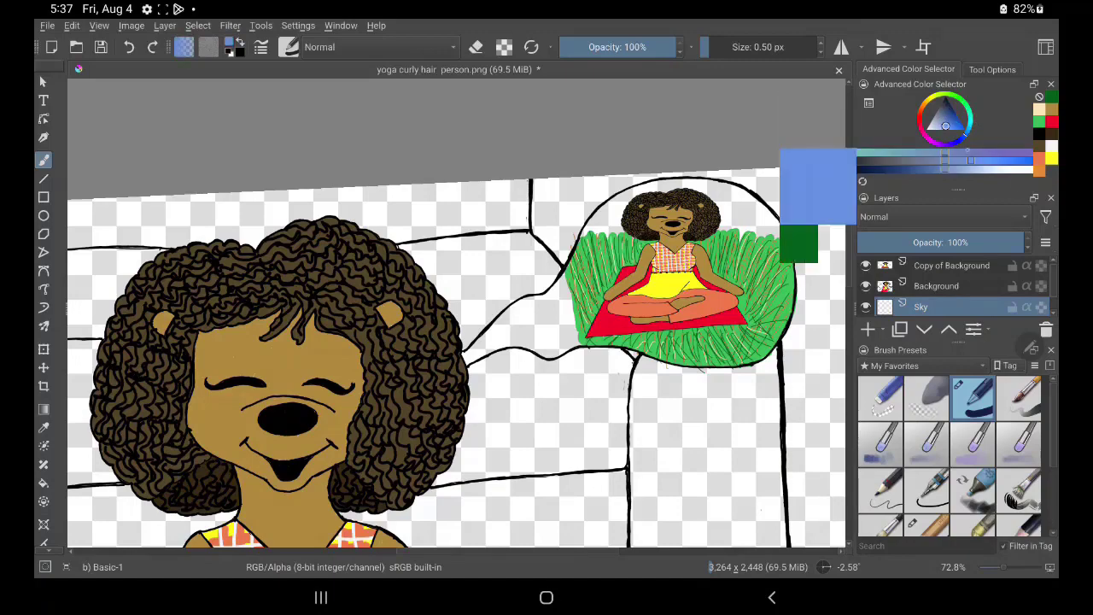
pyautogui.moveTo(598, 226); pyautogui.dragTo(610, 209)
pyautogui.moveTo(707, 47); pyautogui.dragTo(728, 47)
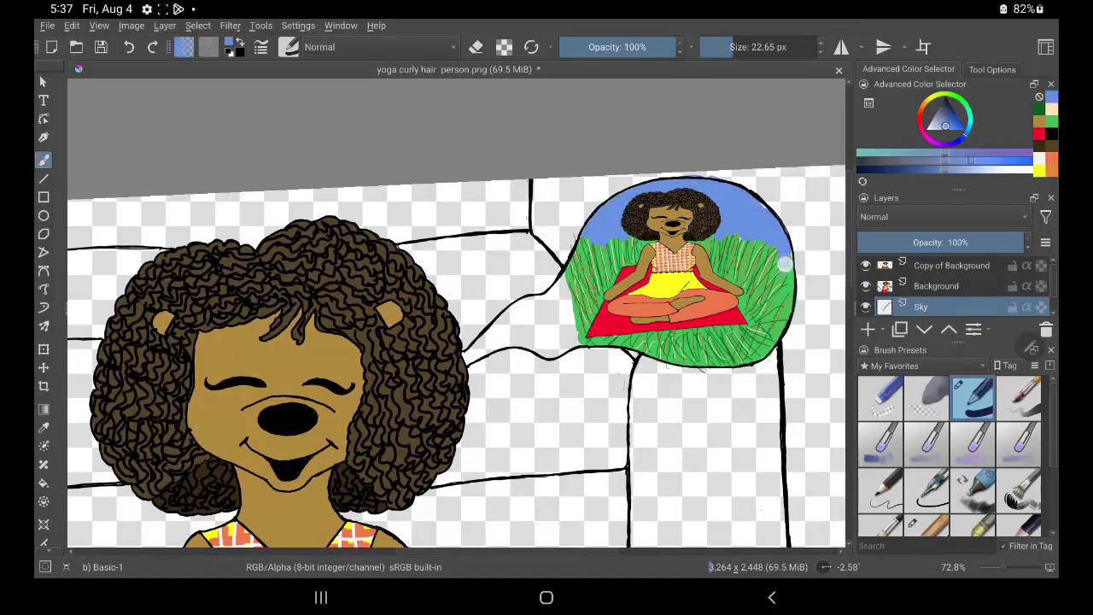
pyautogui.scroll(3, 552, 420)
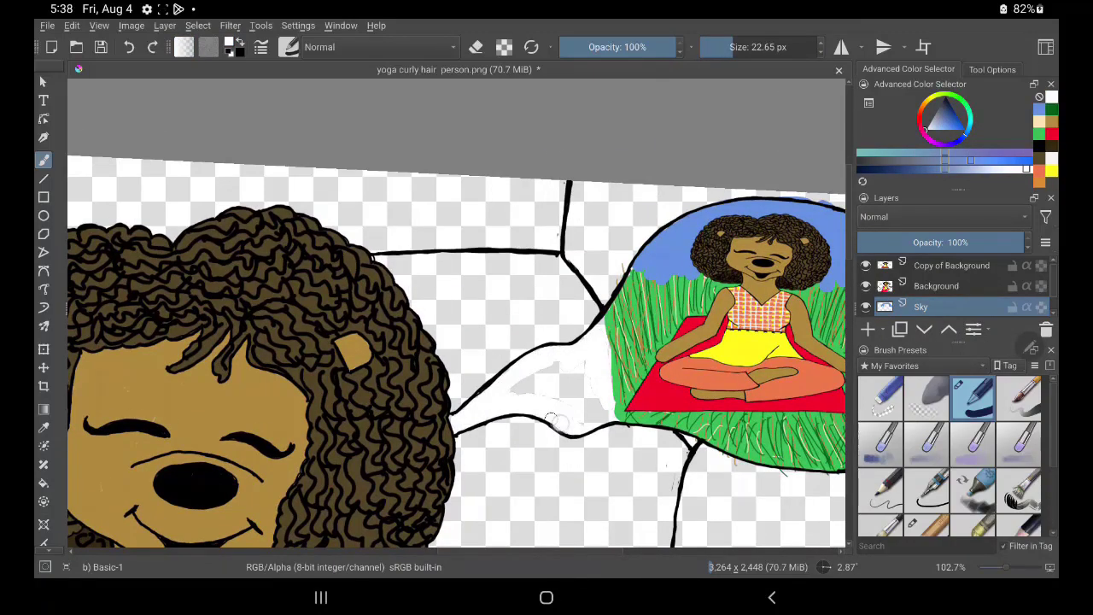
pyautogui.moveTo(552, 420); pyautogui.dragTo(518, 398)
pyautogui.scroll(-5, 543, 484)
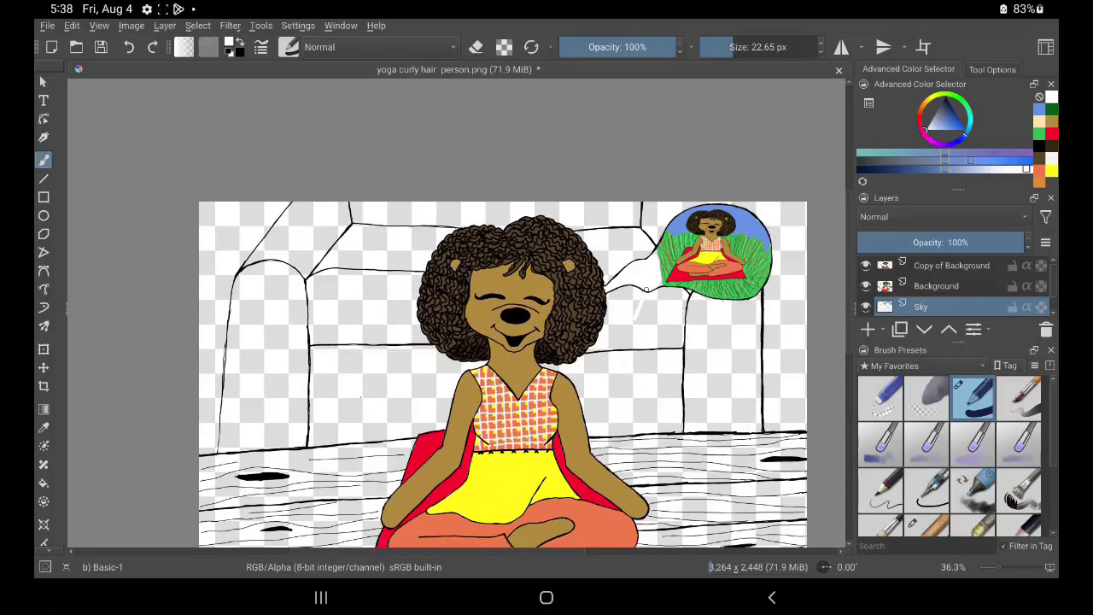
# Add a 'Wood floor' layer and start painting the floor planks reddish brown
pyautogui.click(868, 329)
pyautogui.write('Wood floor')
pyautogui.press('Return')
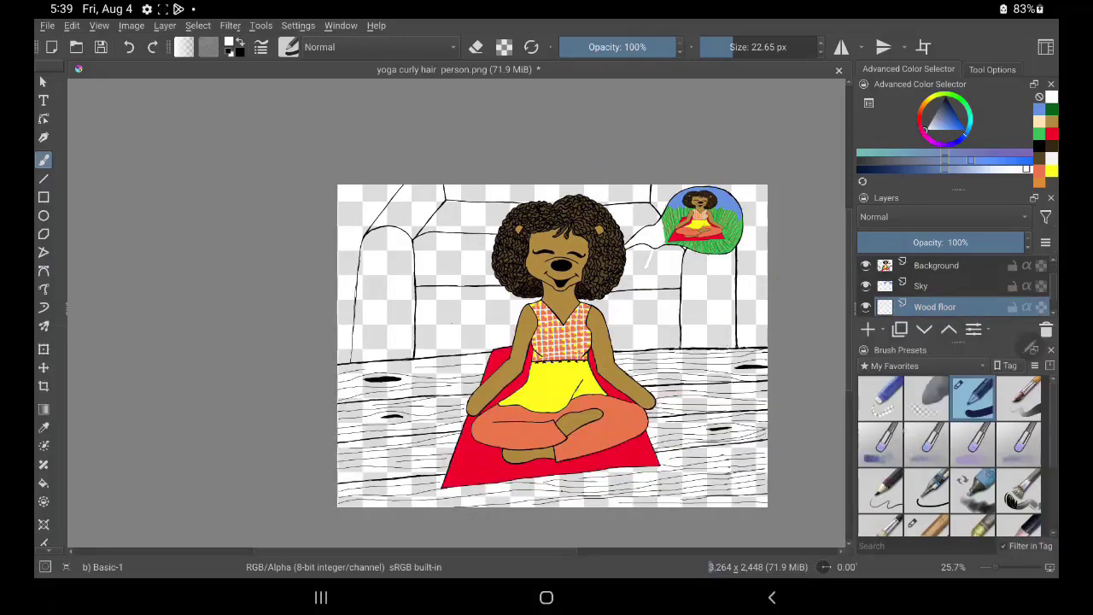
pyautogui.scroll(5, 547, 324)
pyautogui.moveTo(376, 529)
pyautogui.mouseDown()
pyautogui.moveTo(328, 456)
pyautogui.moveTo(310, 478)
pyautogui.moveTo(443, 433)
pyautogui.moveTo(521, 521)
pyautogui.moveTo(401, 538)
pyautogui.moveTo(581, 440)
pyautogui.mouseUp()
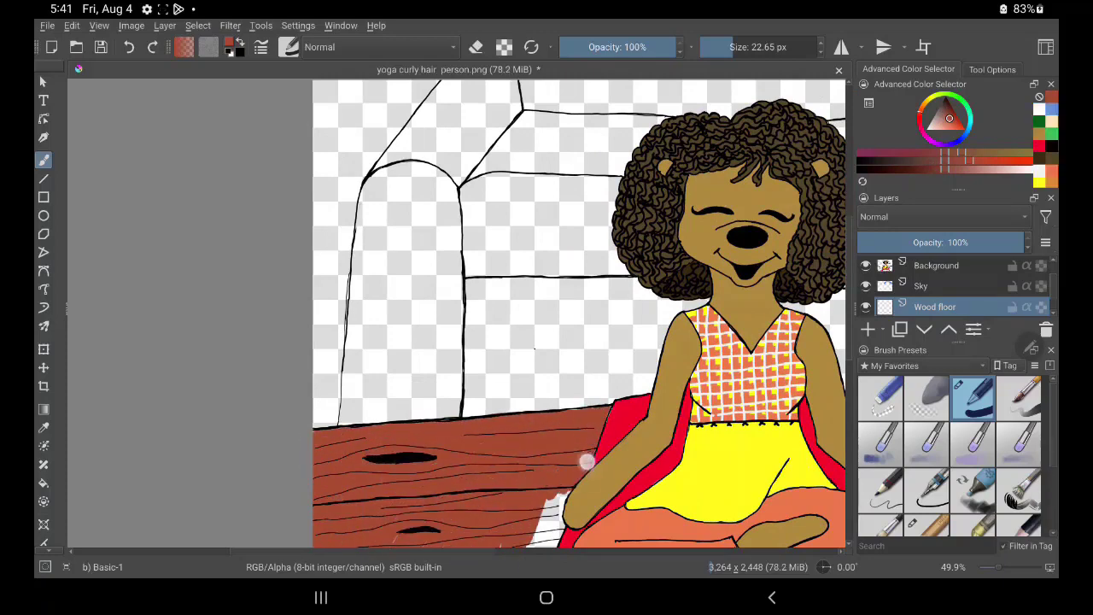
pyautogui.scroll(2, 586, 461)
pyautogui.moveTo(601, 385)
pyautogui.mouseDown()
pyautogui.moveTo(443, 547)
pyautogui.moveTo(366, 371)
pyautogui.mouseUp()
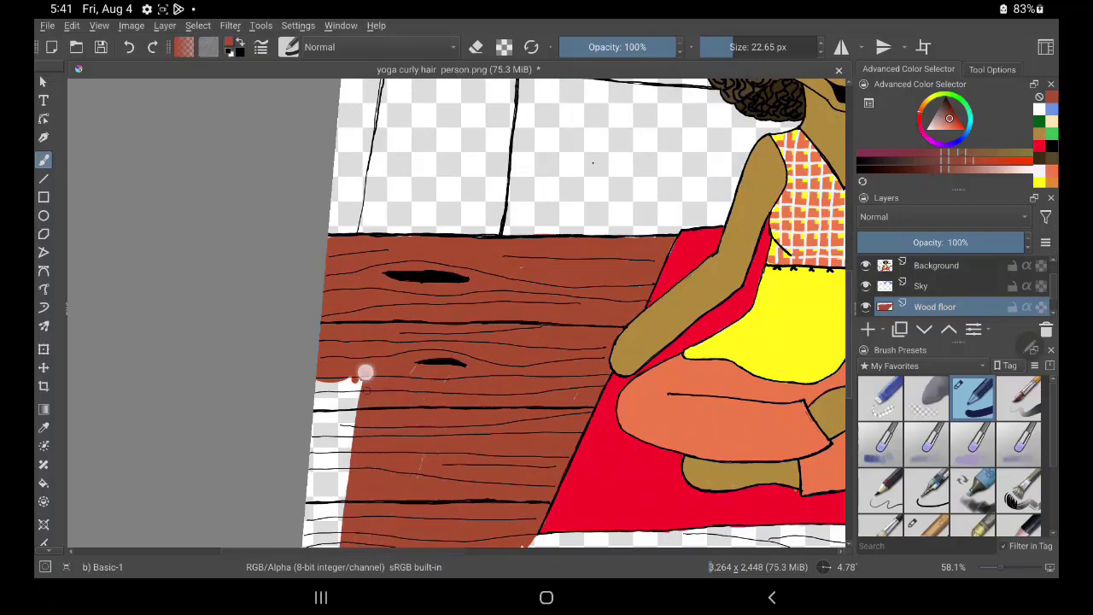
# Cover the floor's bottom edge, the area below the mat and the rest in brown
pyautogui.scroll(1, 366, 371)
pyautogui.moveTo(384, 433)
pyautogui.mouseDown()
pyautogui.moveTo(695, 407)
pyautogui.moveTo(829, 452)
pyautogui.mouseUp()
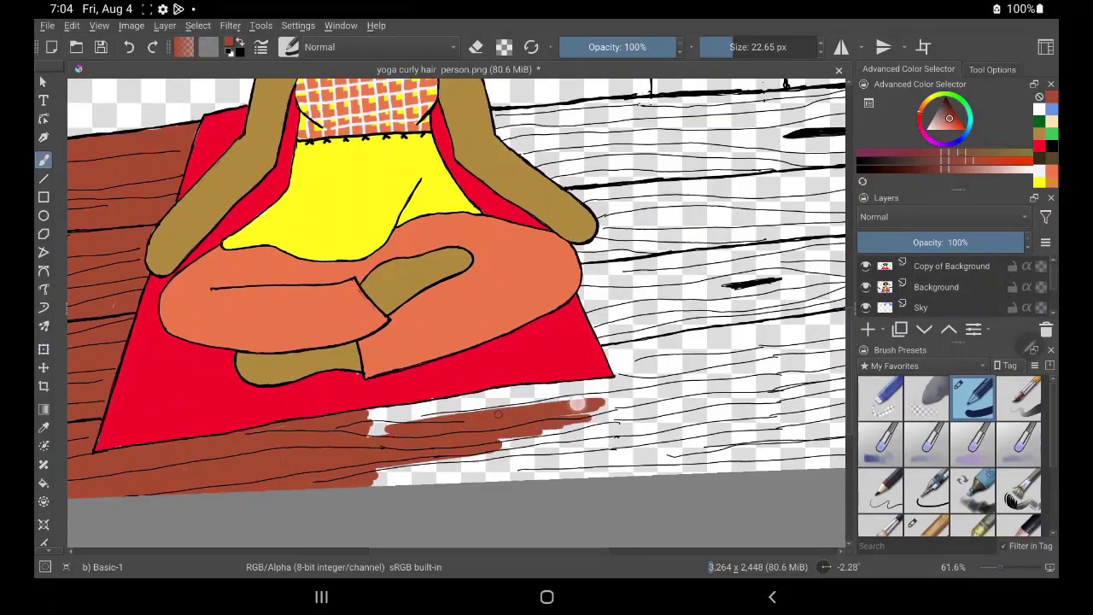
pyautogui.moveTo(367, 423)
pyautogui.mouseDown()
pyautogui.moveTo(709, 419)
pyautogui.moveTo(391, 464)
pyautogui.moveTo(654, 379)
pyautogui.moveTo(571, 428)
pyautogui.moveTo(632, 282)
pyautogui.moveTo(341, 274)
pyautogui.moveTo(427, 350)
pyautogui.mouseUp()
pyautogui.scroll(1, 401, 432)
pyautogui.moveTo(666, 250)
pyautogui.mouseDown()
pyautogui.moveTo(352, 260)
pyautogui.moveTo(643, 268)
pyautogui.moveTo(658, 376)
pyautogui.moveTo(348, 353)
pyautogui.moveTo(487, 376)
pyautogui.mouseUp()
pyautogui.press('e')
pyautogui.scroll(5, 427, 341)
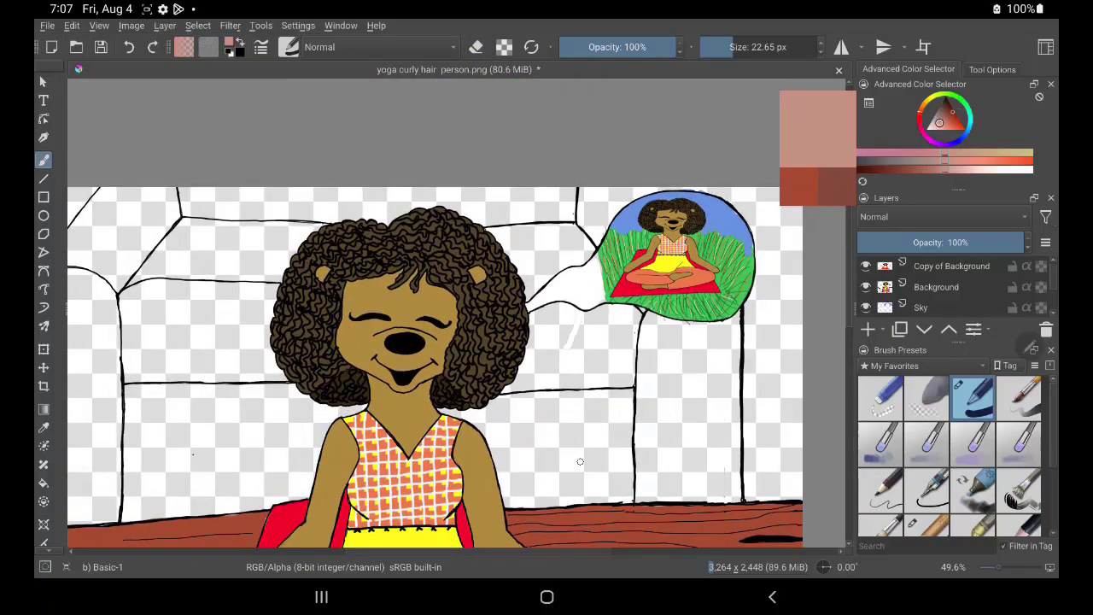
# Pick a bright blue and add a new layer named 'Couch'
pyautogui.click(940, 122)
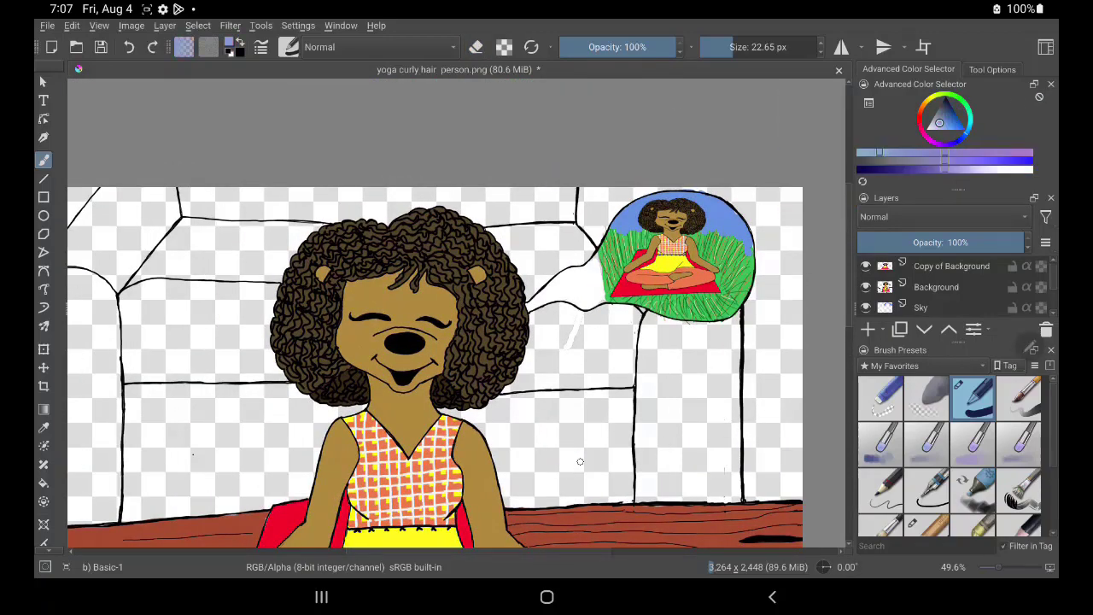
pyautogui.click(952, 130)
pyautogui.click(868, 329)
pyautogui.doubleClick(892, 307)
pyautogui.write('Couch')
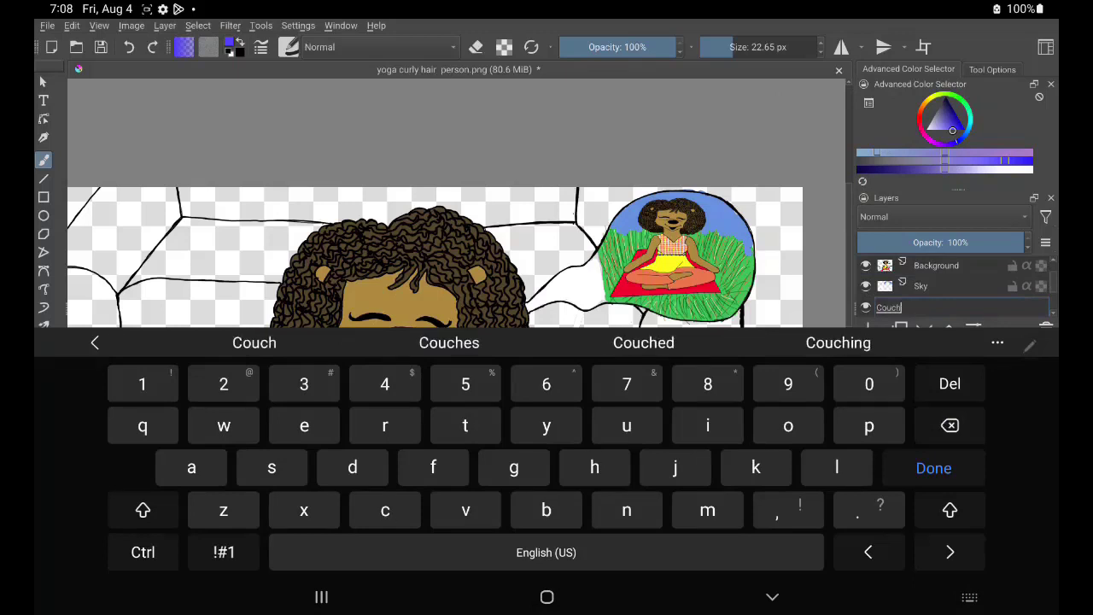
pyautogui.press('Return')
# Paint the couch armrests, sides and back blue
pyautogui.moveTo(171, 220)
pyautogui.mouseDown()
pyautogui.moveTo(114, 288)
pyautogui.moveTo(173, 267)
pyautogui.moveTo(197, 368)
pyautogui.mouseUp()
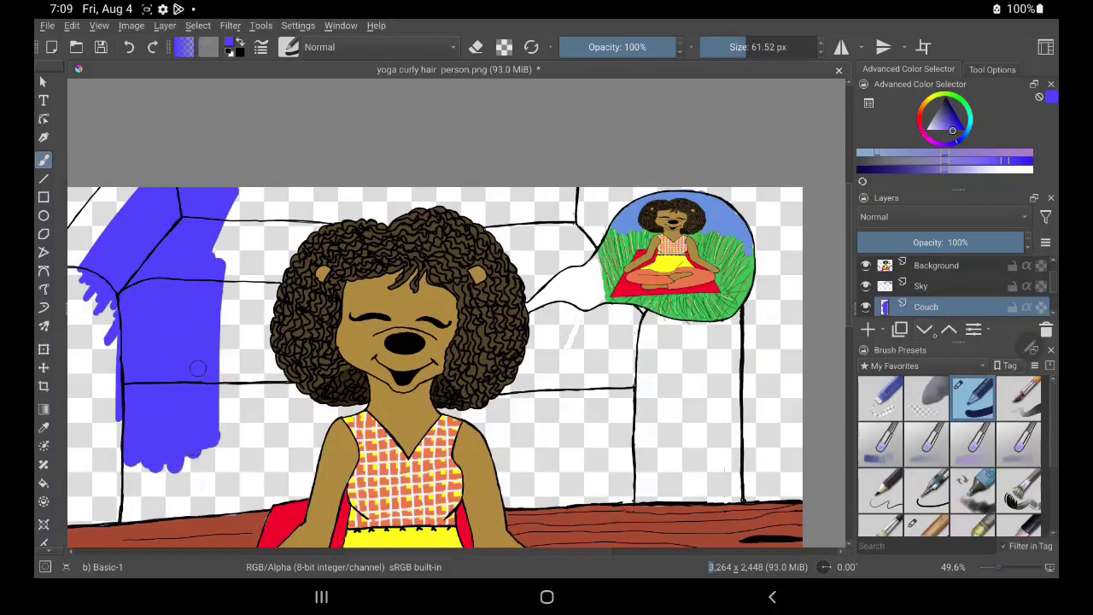
pyautogui.moveTo(529, 230); pyautogui.dragTo(547, 427)
pyautogui.moveTo(597, 205); pyautogui.dragTo(726, 496)
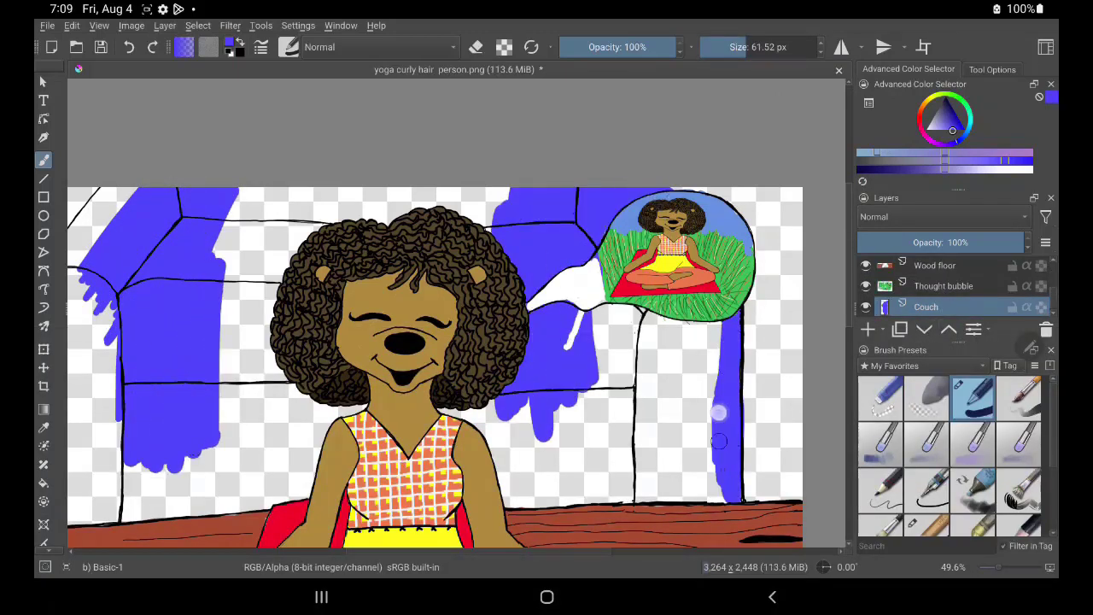
pyautogui.moveTo(683, 316); pyautogui.dragTo(598, 427)
pyautogui.moveTo(513, 222)
pyautogui.mouseDown()
pyautogui.moveTo(348, 185)
pyautogui.moveTo(222, 281)
pyautogui.mouseUp()
pyautogui.moveTo(239, 145)
pyautogui.mouseDown()
pyautogui.moveTo(165, 276)
pyautogui.moveTo(231, 410)
pyautogui.moveTo(510, 197)
pyautogui.mouseUp()
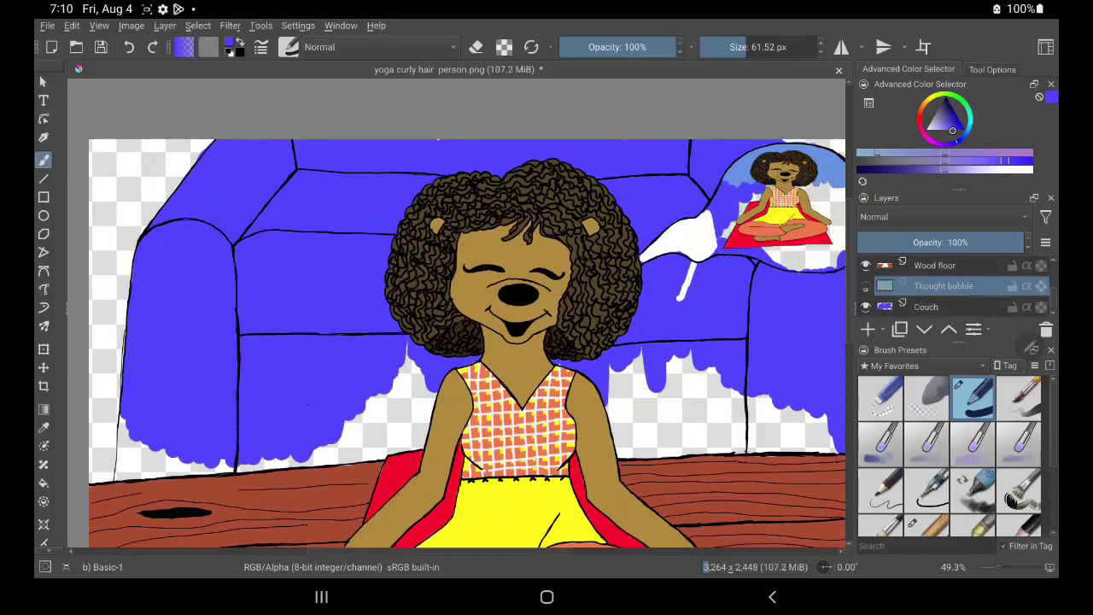
# Fill the lower areas of the left and right couch blue on the Couch layer
pyautogui.scroll(2, 939, 286)
pyautogui.scroll(-2, 939, 286)
pyautogui.click(926, 306)
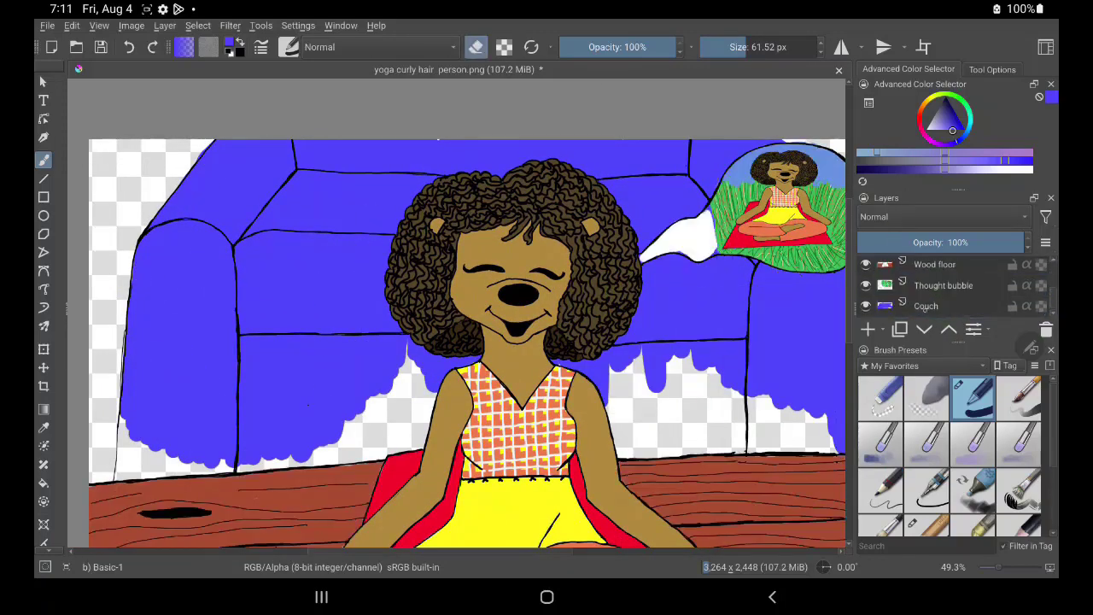
pyautogui.moveTo(608, 359); pyautogui.dragTo(833, 444)
pyautogui.moveTo(413, 411)
pyautogui.mouseDown()
pyautogui.moveTo(142, 390)
pyautogui.moveTo(124, 444)
pyautogui.mouseUp()
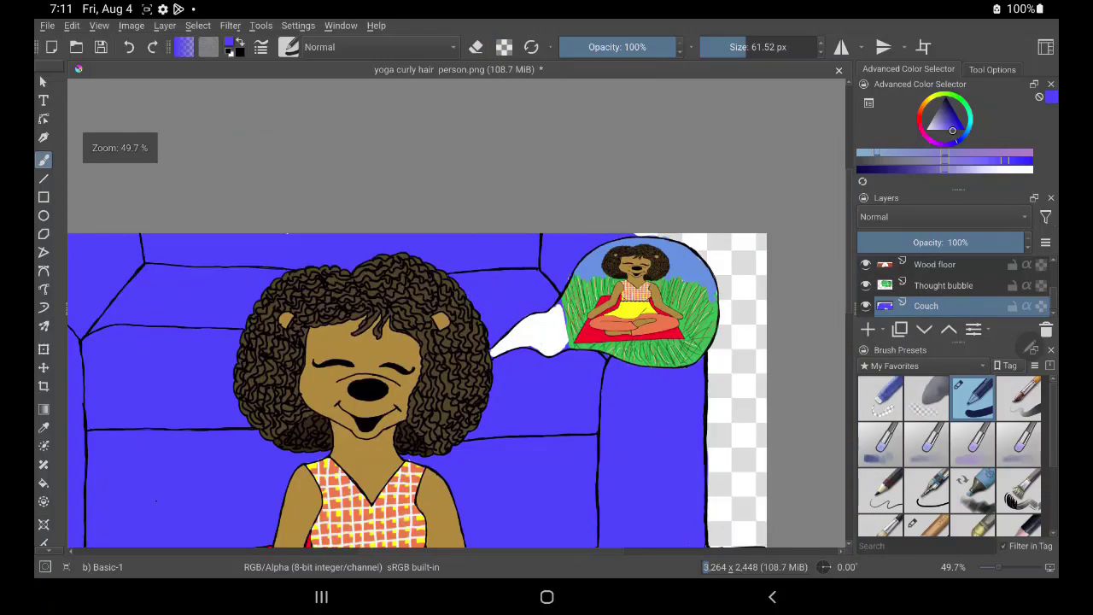
pyautogui.scroll(-2, 461, 342)
pyautogui.scroll(1, 461, 342)
# Add a 'Wall' layer beneath Couch and paint the wall behind the couch white
pyautogui.press('Insert')
pyautogui.write('Wall')
pyautogui.press('Return')
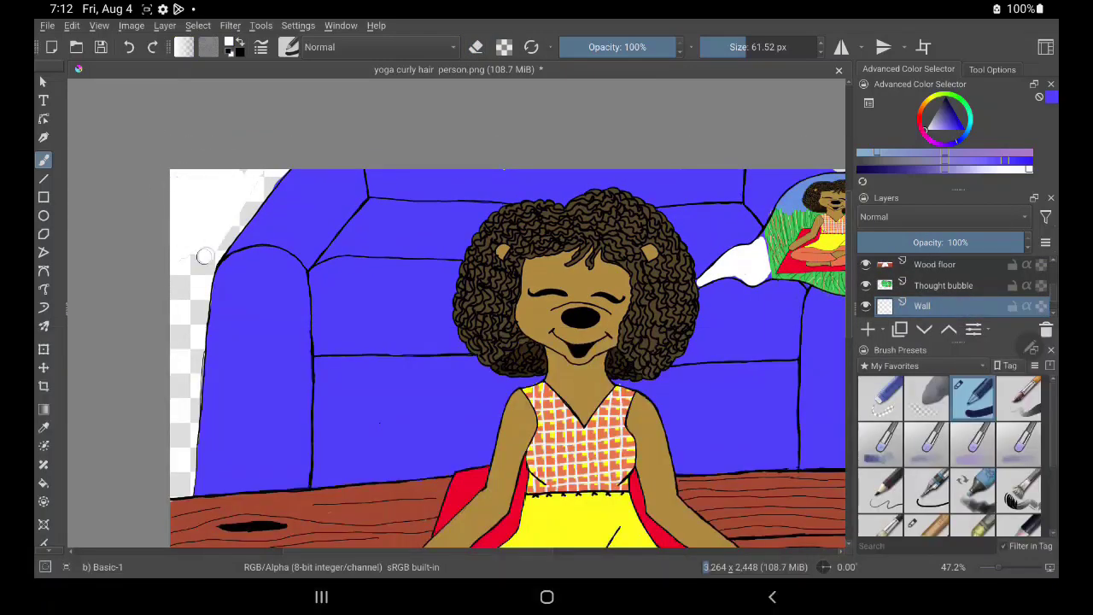
pyautogui.click(924, 329)
pyautogui.moveTo(256, 179); pyautogui.dragTo(184, 495)
# Sample the sky blue and dress yellow, undo the stray stroke, and select Background
pyautogui.hscroll(5, 461, 342)
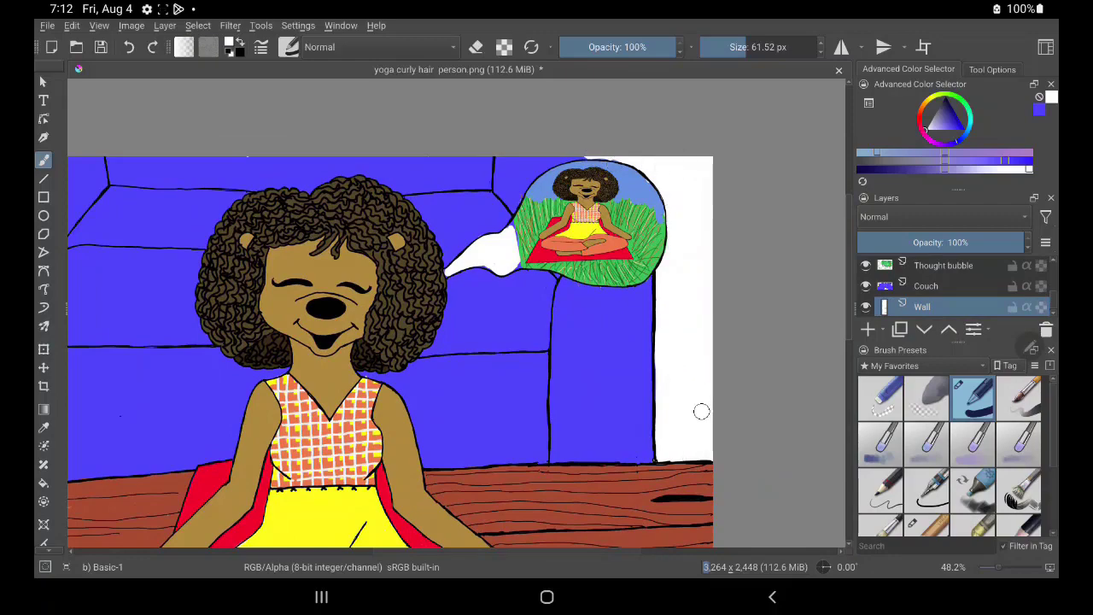
pyautogui.press('pageup')
pyautogui.press('pageup')
pyautogui.press('pageup')
pyautogui.press('pageup')
pyautogui.scroll(5, 589, 222)
pyautogui.press('e')
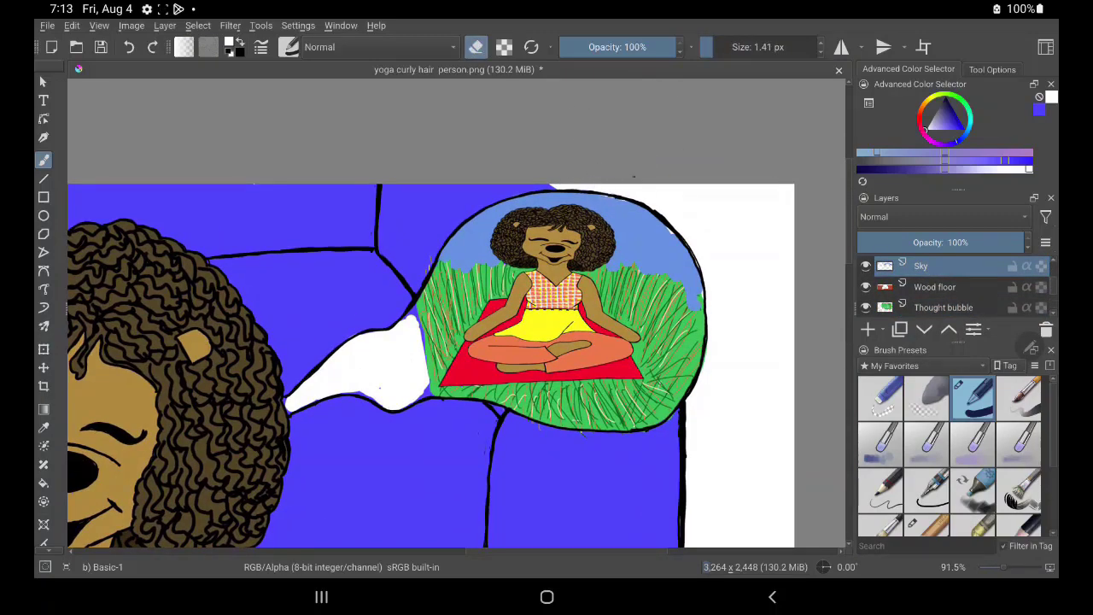
pyautogui.keyDown('ctrl'); pyautogui.click(606, 202); pyautogui.keyUp('ctrl')
pyautogui.scroll(-5, 461, 342)
pyautogui.keyDown('ctrl'); pyautogui.click(536, 437); pyautogui.keyUp('ctrl')
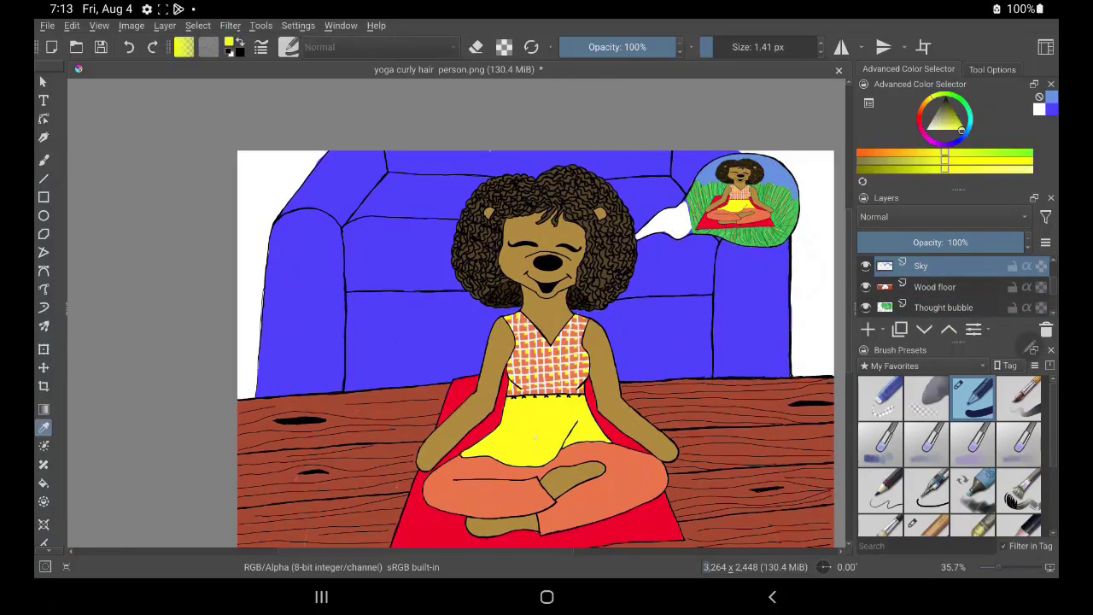
pyautogui.scroll(6, 512, 438)
pyautogui.press('b')
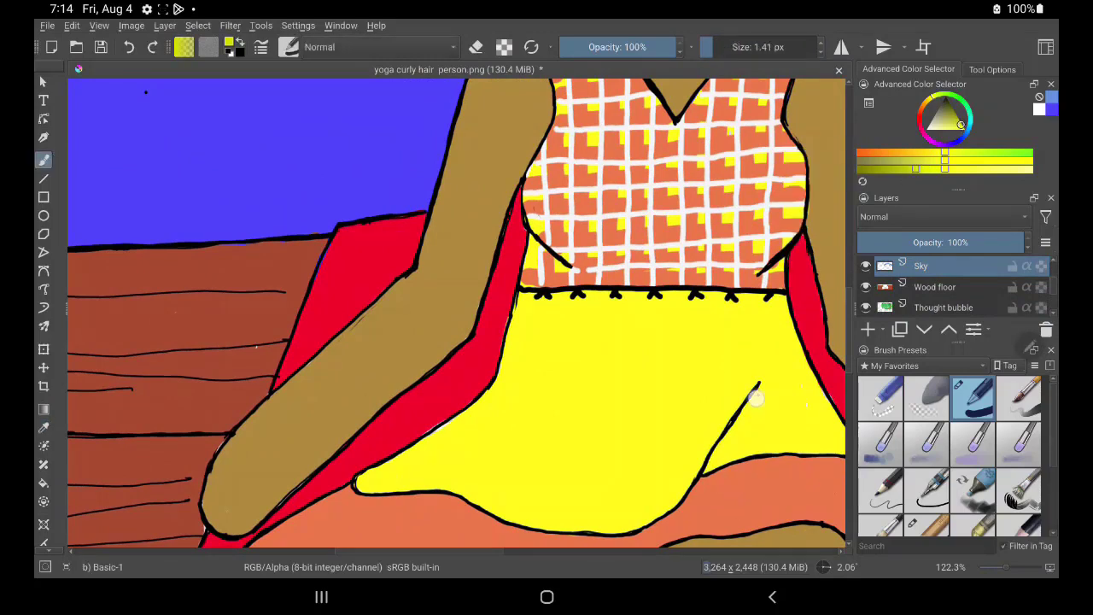
pyautogui.click(129, 47)
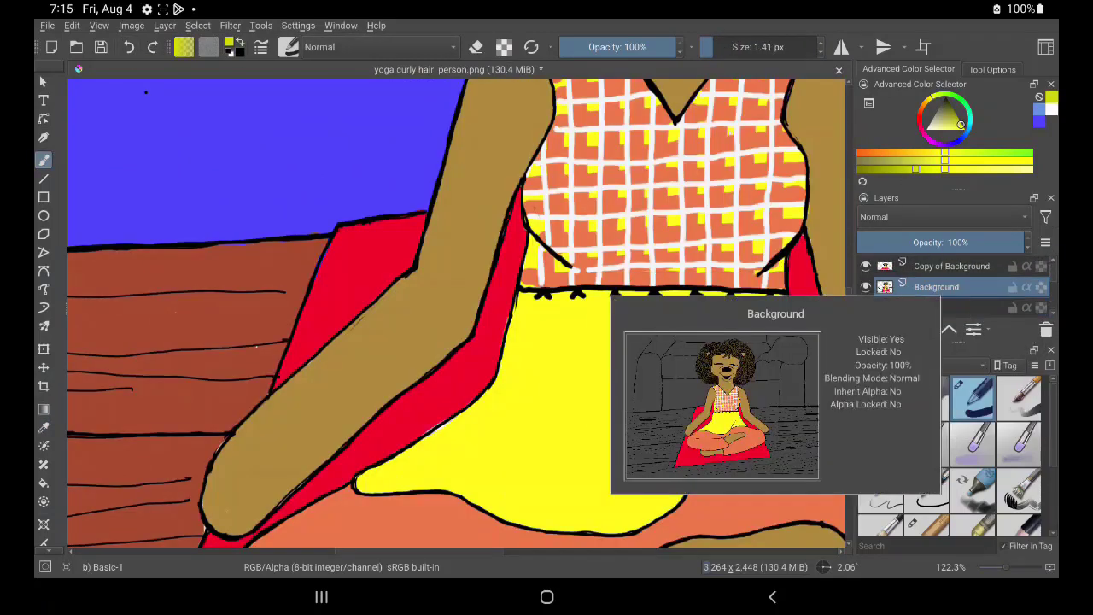
pyautogui.click(936, 287)
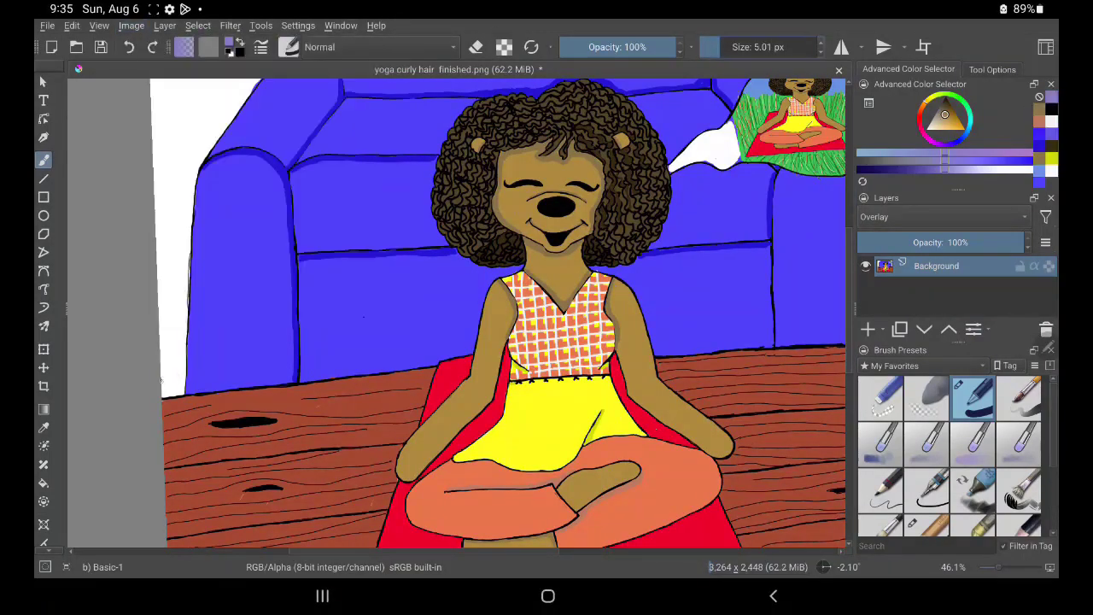
# Choose black, sample the mat's red, and shrink the brush to 9.34 px
pyautogui.press('d')
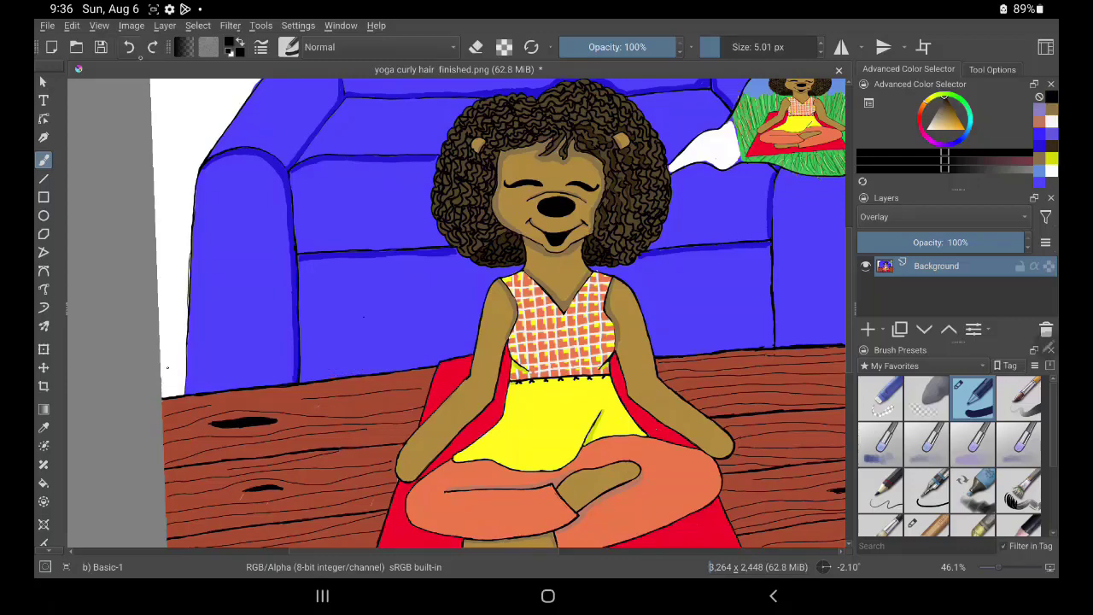
pyautogui.click(43, 177)
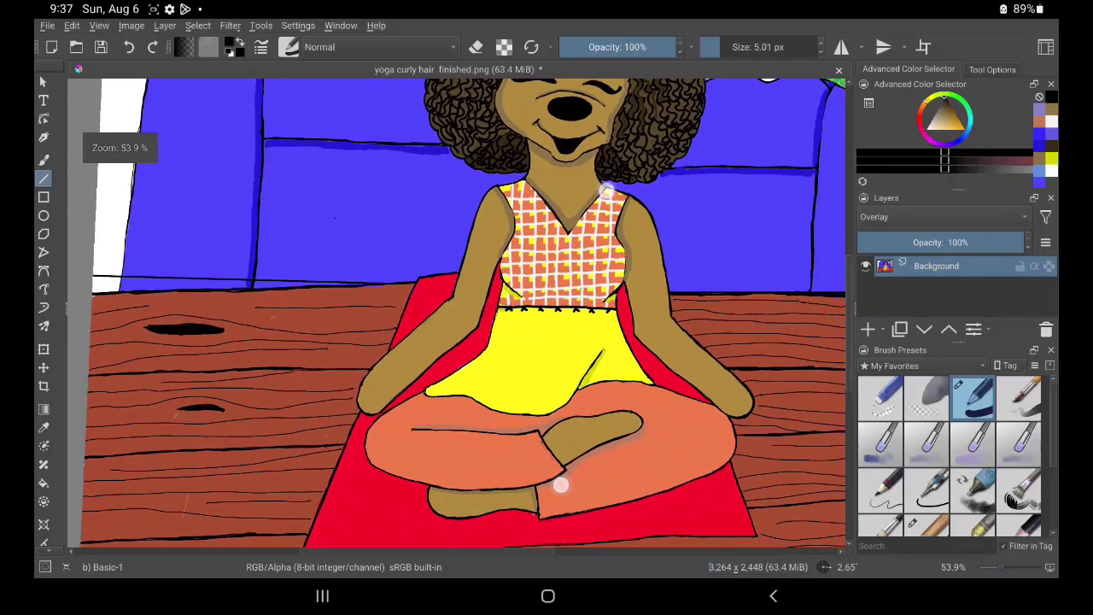
pyautogui.click(44, 427)
pyautogui.click(561, 481)
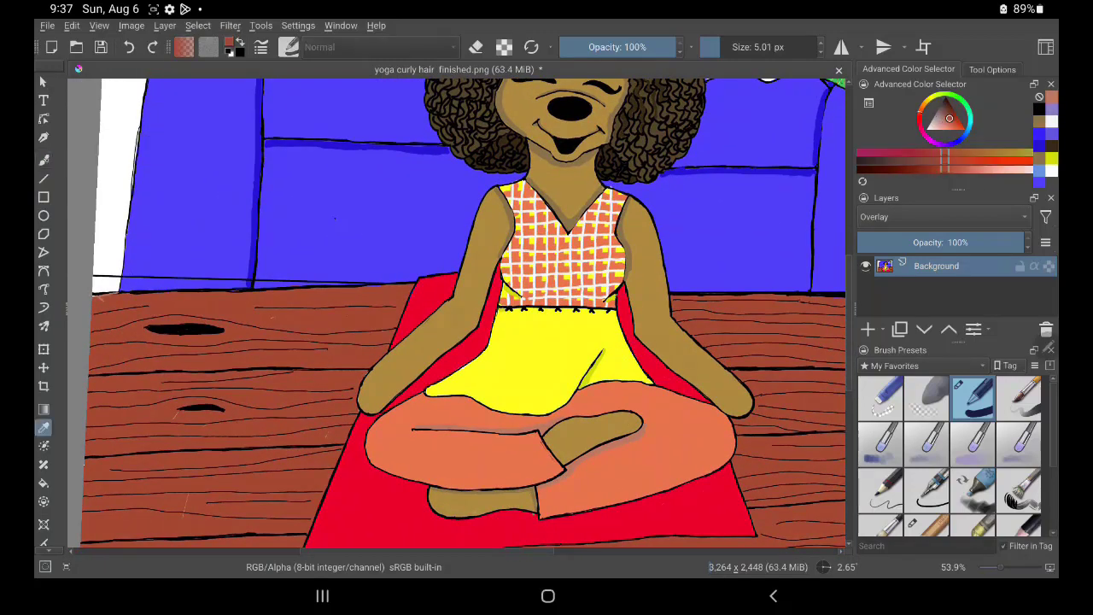
pyautogui.press('b')
pyautogui.scroll(3, 154, 295)
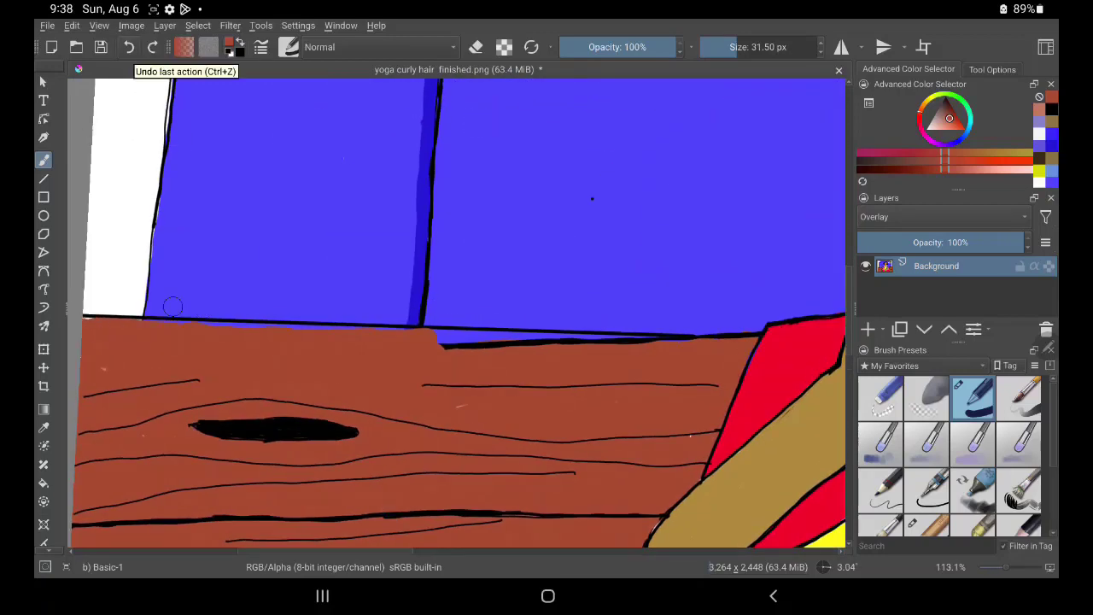
pyautogui.click(722, 47)
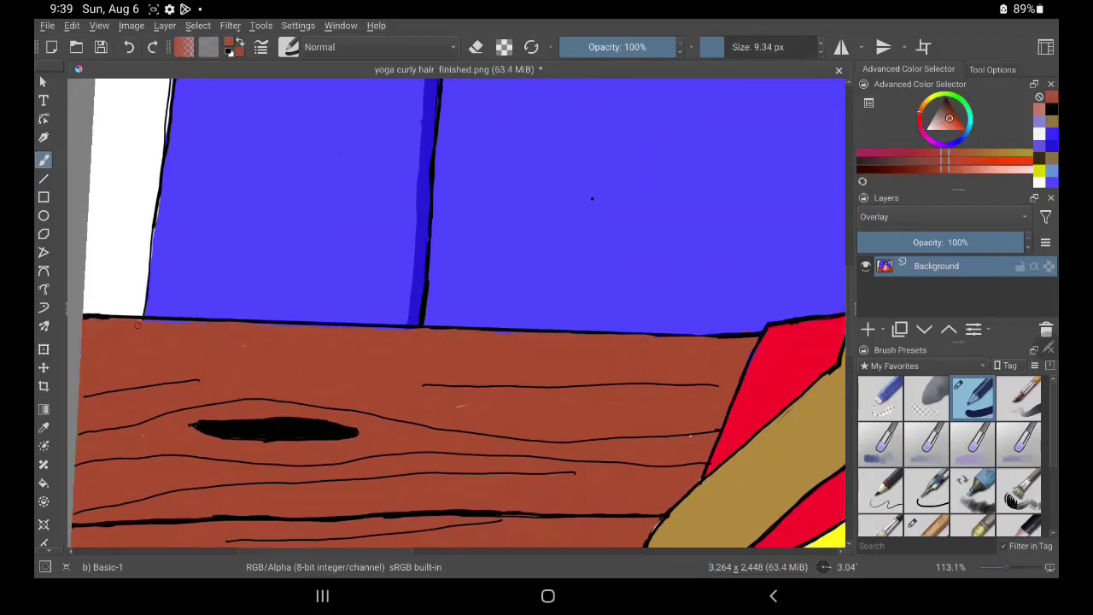
# Frame the seated figure and floor, then draw straight black lines across the lower mat
pyautogui.moveTo(137, 325); pyautogui.dragTo(584, 242)
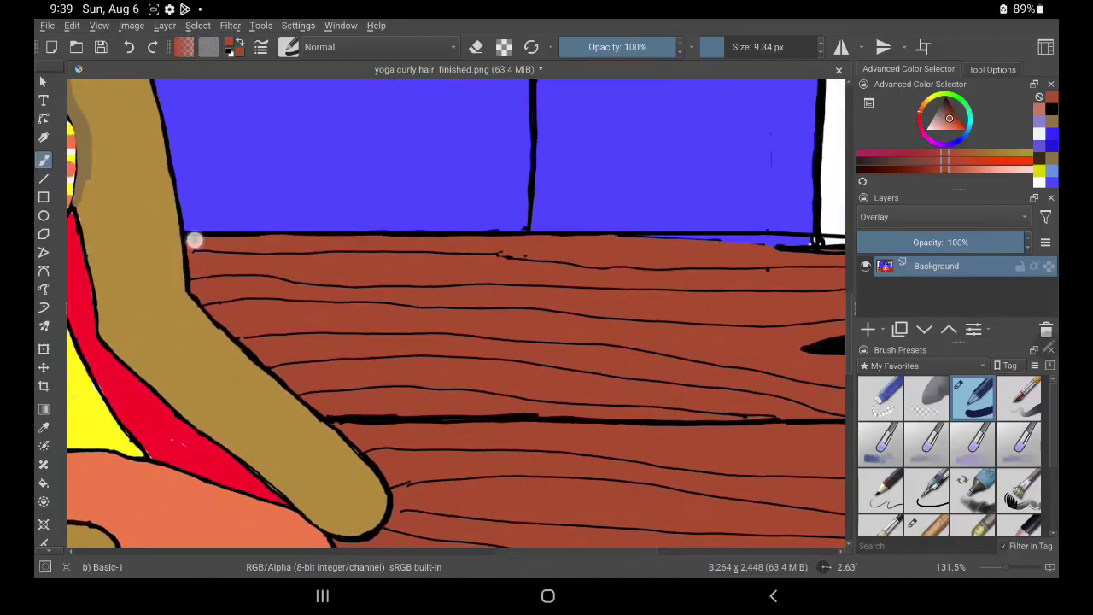
pyautogui.moveTo(195, 241); pyautogui.dragTo(676, 233)
pyautogui.moveTo(417, 225)
pyautogui.mouseDown()
pyautogui.moveTo(524, 166)
pyautogui.moveTo(343, 231)
pyautogui.mouseUp()
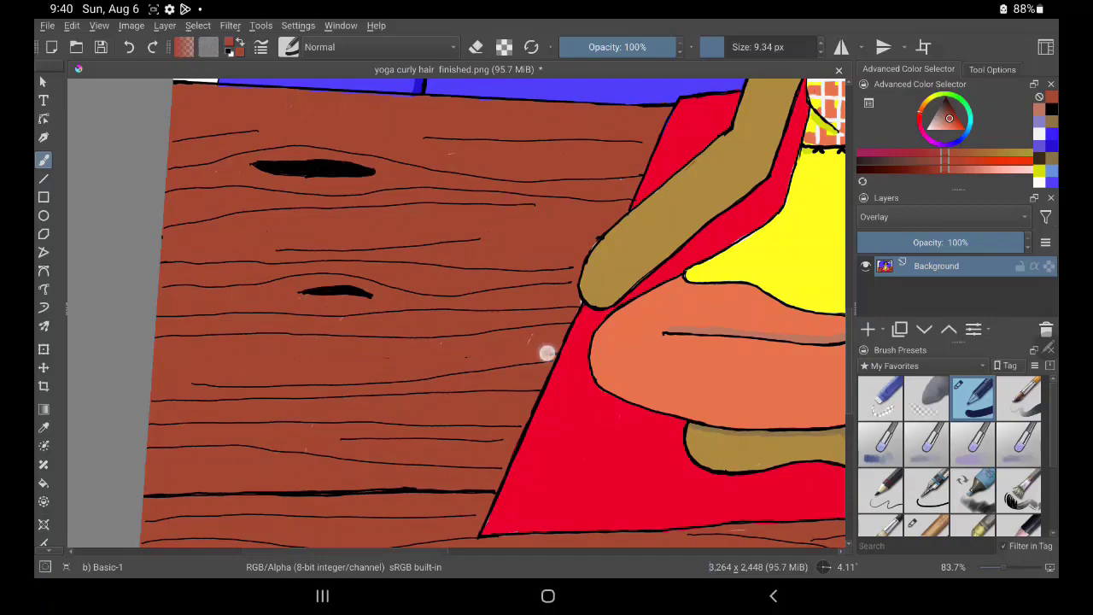
pyautogui.moveTo(547, 352); pyautogui.dragTo(173, 349)
pyautogui.moveTo(481, 322); pyautogui.dragTo(427, 249)
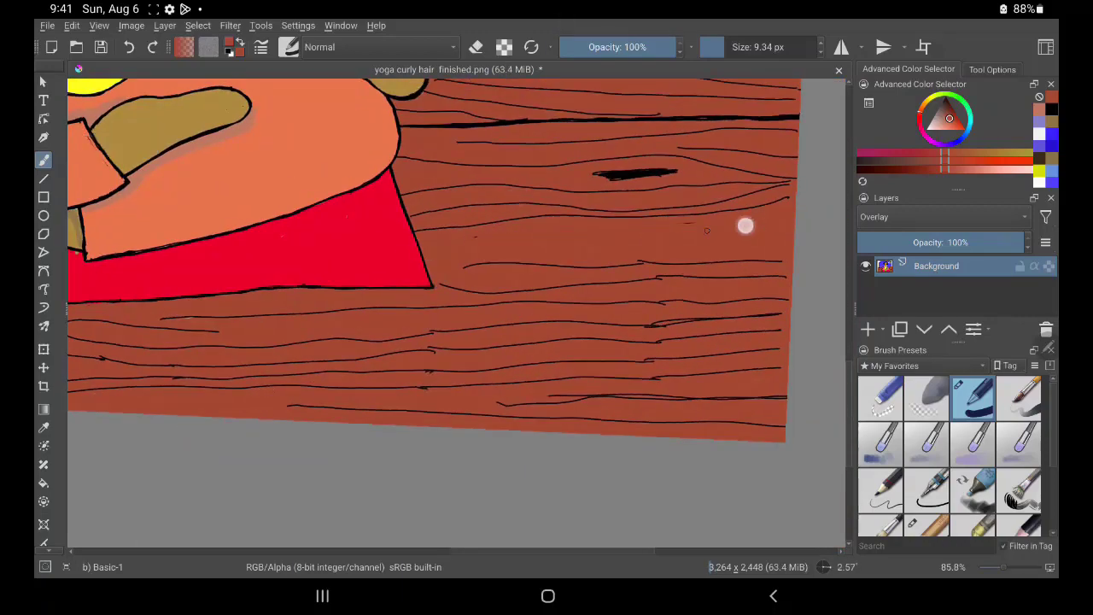
pyautogui.moveTo(746, 226)
pyautogui.mouseDown()
pyautogui.moveTo(573, 291)
pyautogui.moveTo(339, 316)
pyautogui.mouseUp()
pyautogui.moveTo(679, 337); pyautogui.dragTo(478, 282)
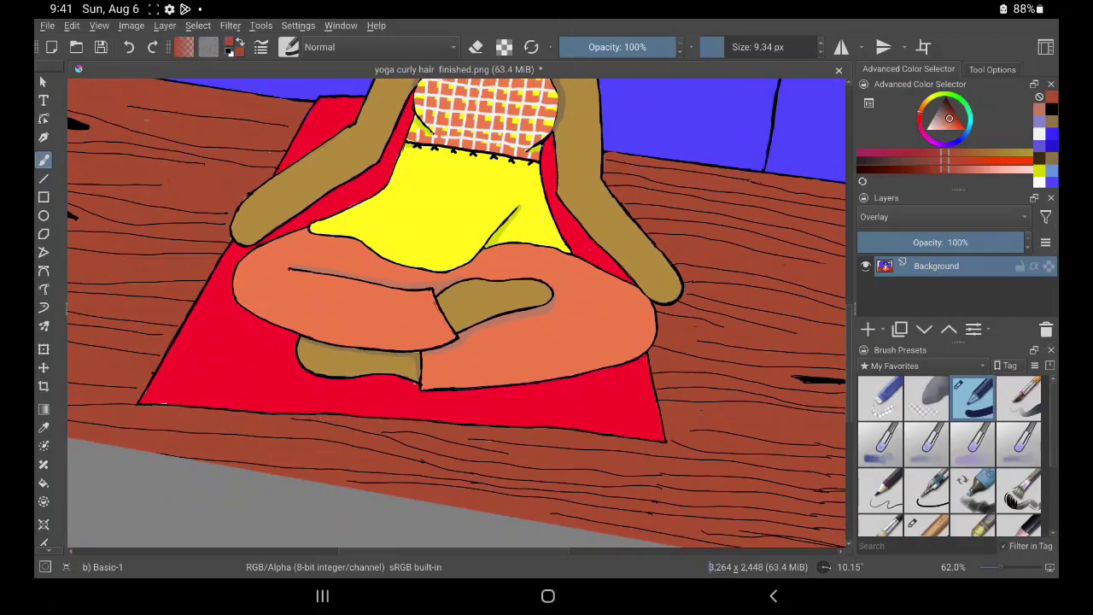
pyautogui.click(43, 179)
pyautogui.moveTo(427, 401); pyautogui.dragTo(469, 420)
pyautogui.moveTo(551, 389); pyautogui.dragTo(166, 381)
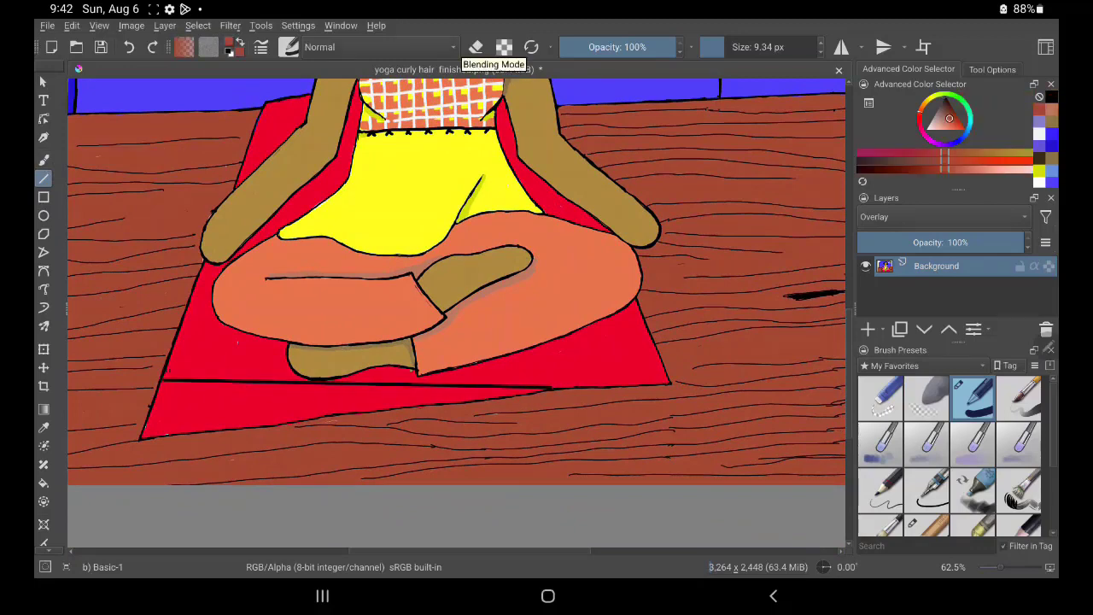
# Undo a red smear below the mat and cover leftover red specks with floor brown
pyautogui.click(43, 159)
pyautogui.moveTo(142, 437); pyautogui.dragTo(307, 419)
pyautogui.hotkey('ctrl', 'z')
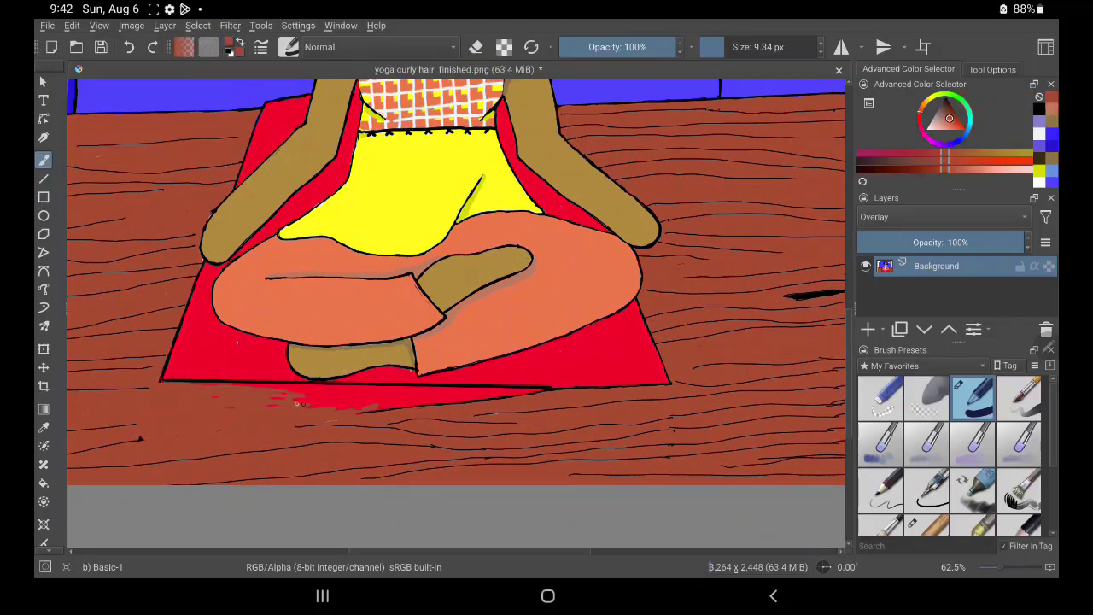
pyautogui.moveTo(564, 392); pyautogui.dragTo(384, 393)
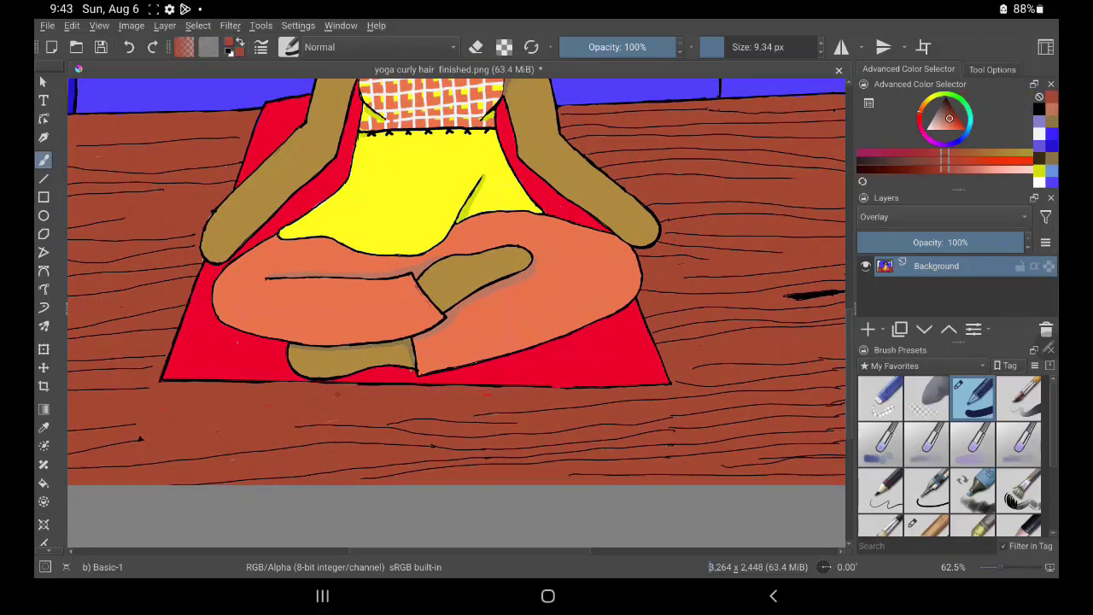
# Draw a straight black line along the mat's bottom edge and resample the mat's red
pyautogui.click(1040, 109)
pyautogui.click(44, 178)
pyautogui.moveTo(670, 387); pyautogui.dragTo(158, 379)
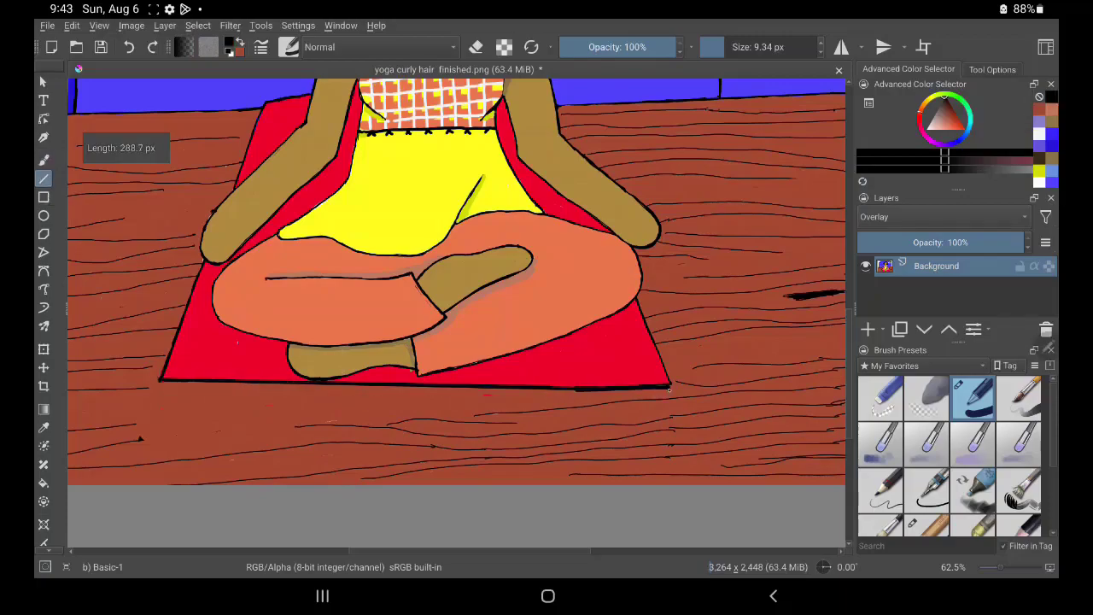
pyautogui.press('b')
pyautogui.keyDown('ctrl'); pyautogui.click(634, 381); pyautogui.keyUp('ctrl')
pyautogui.scroll(2, 605, 423)
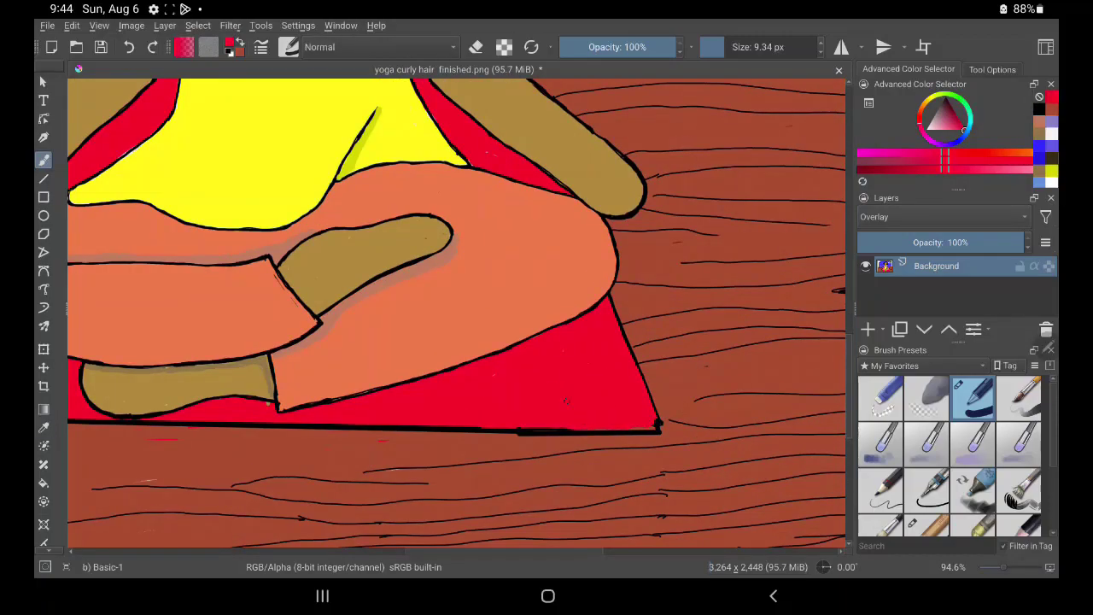
# Paint white over the blue overspill along the couch edge
pyautogui.scroll(-4, 457, 316)
pyautogui.scroll(2, 508, 239)
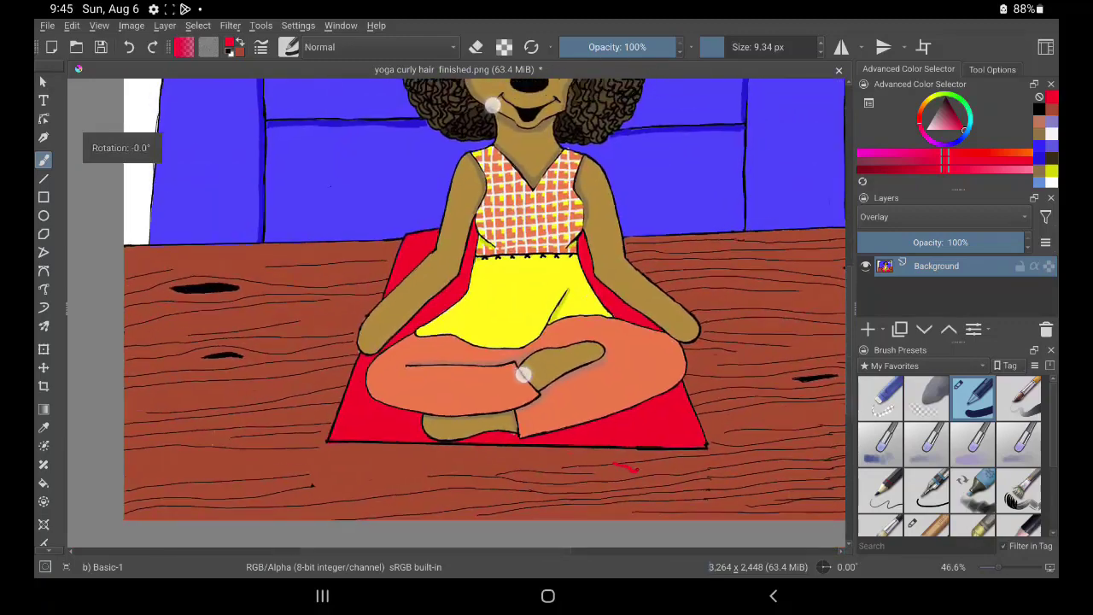
pyautogui.scroll(3, 508, 239)
pyautogui.scroll(3, 256, 213)
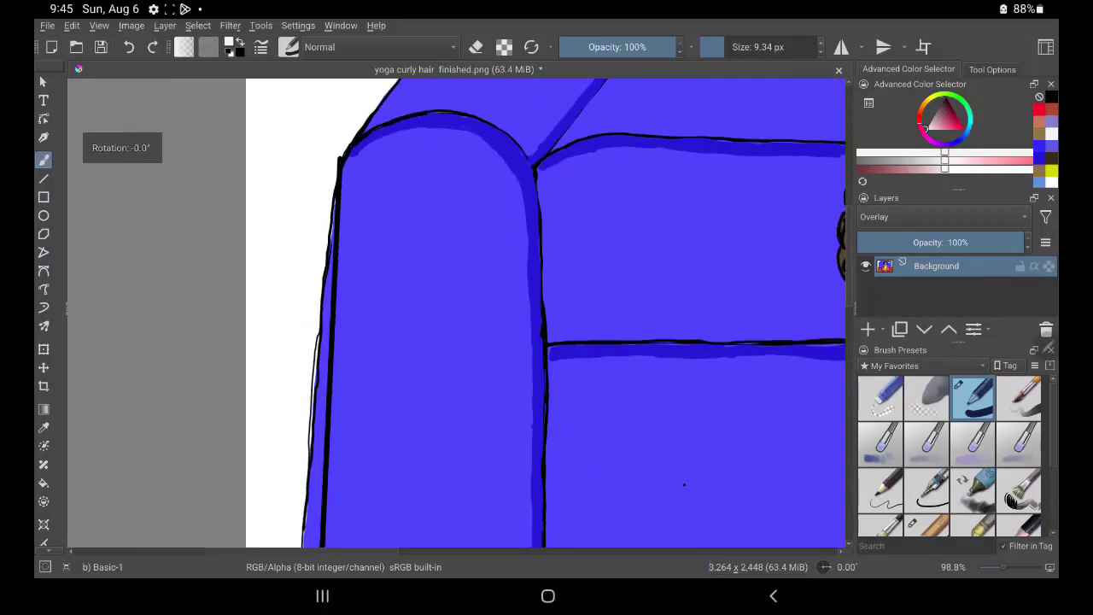
pyautogui.scroll(2, 547, 341)
pyautogui.moveTo(273, 307); pyautogui.dragTo(154, 318)
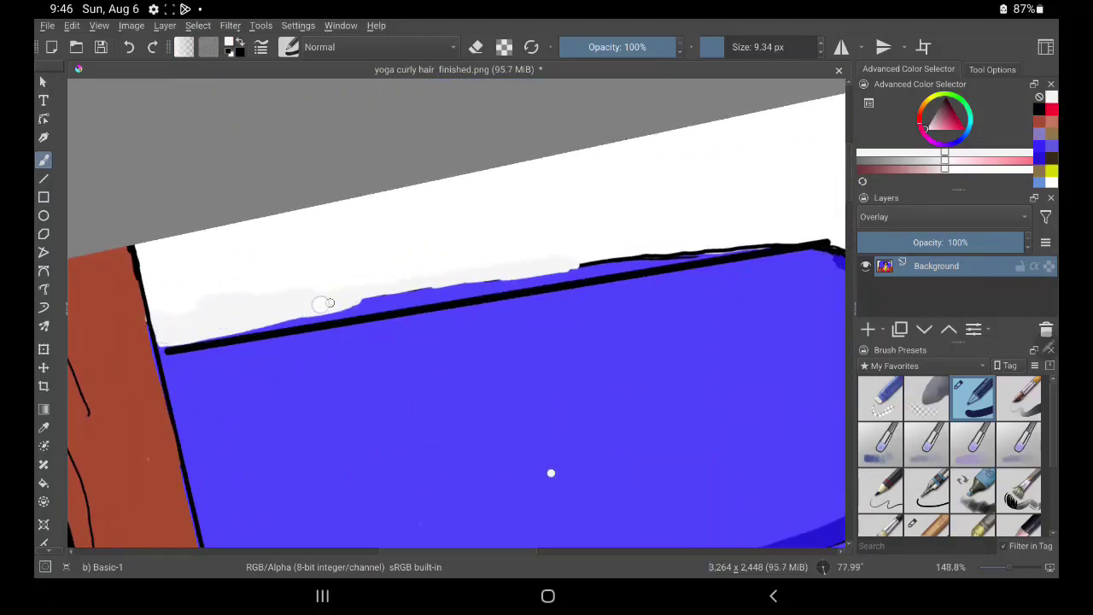
pyautogui.moveTo(246, 328); pyautogui.dragTo(572, 261)
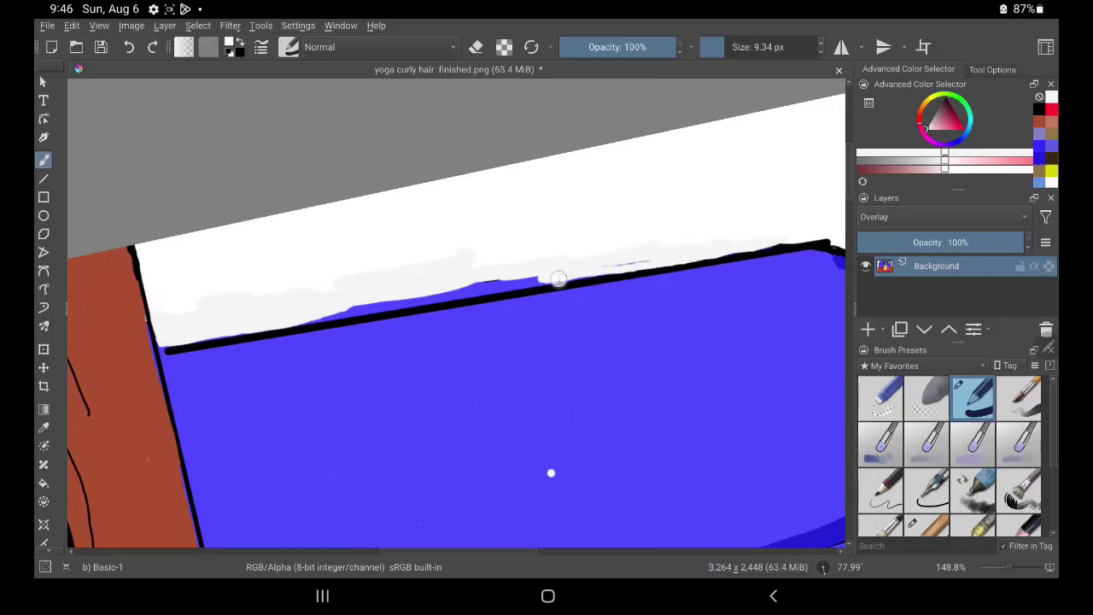
# Sample the couch blue and smooth the wobbly vertical black cushion line with it
pyautogui.moveTo(551, 473)
pyautogui.mouseDown()
pyautogui.moveTo(341, 526)
pyautogui.moveTo(451, 525)
pyautogui.mouseUp()
pyautogui.click(453, 312)
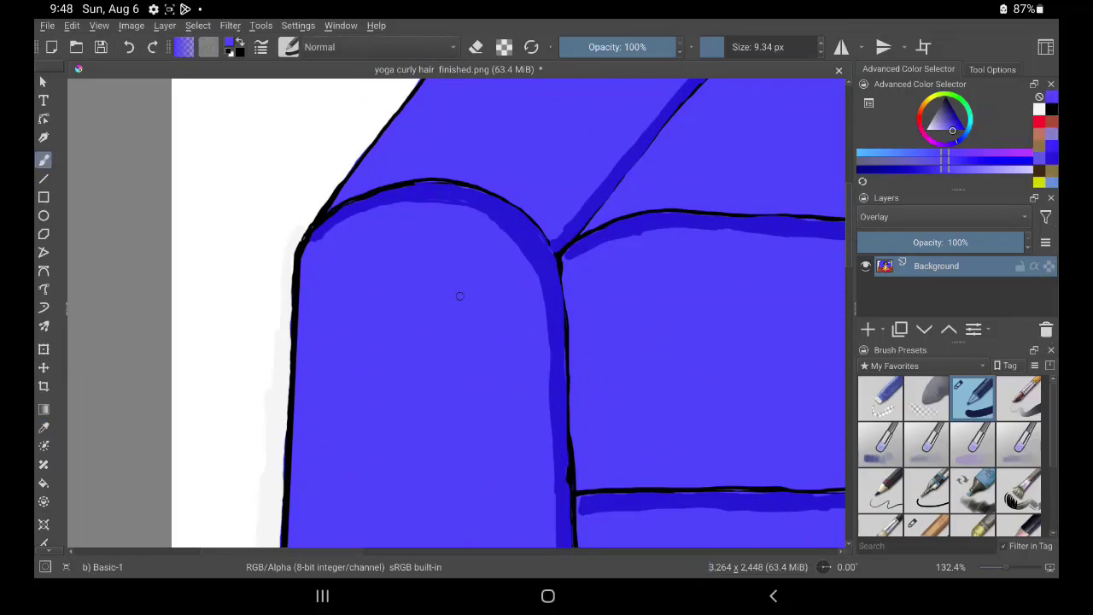
pyautogui.moveTo(459, 295)
pyautogui.mouseDown()
pyautogui.moveTo(627, 422)
pyautogui.moveTo(195, 350)
pyautogui.mouseUp()
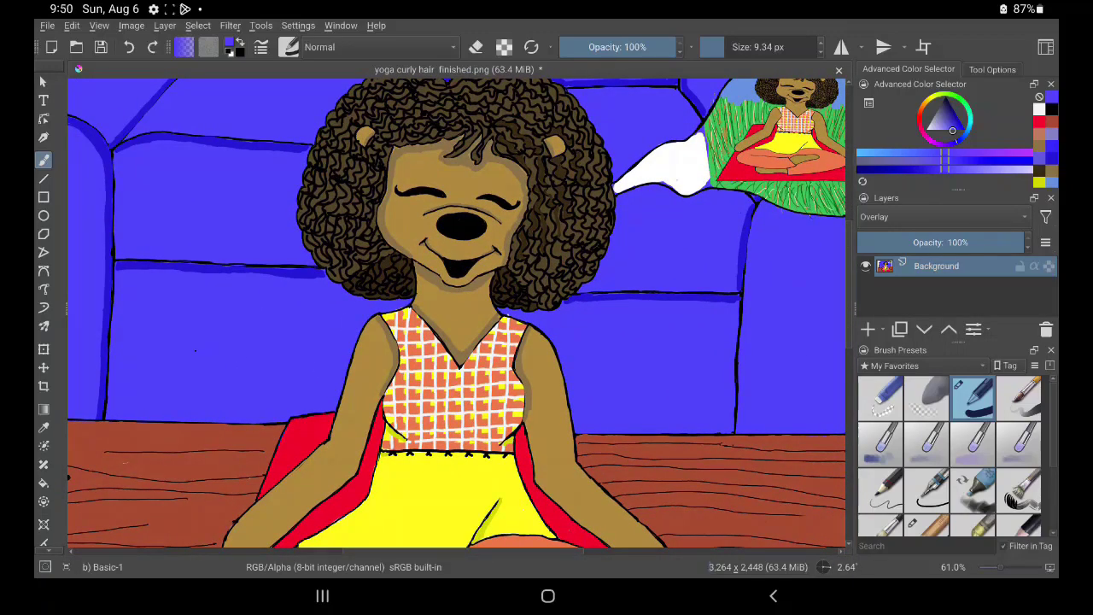
pyautogui.moveTo(196, 351); pyautogui.dragTo(712, 444)
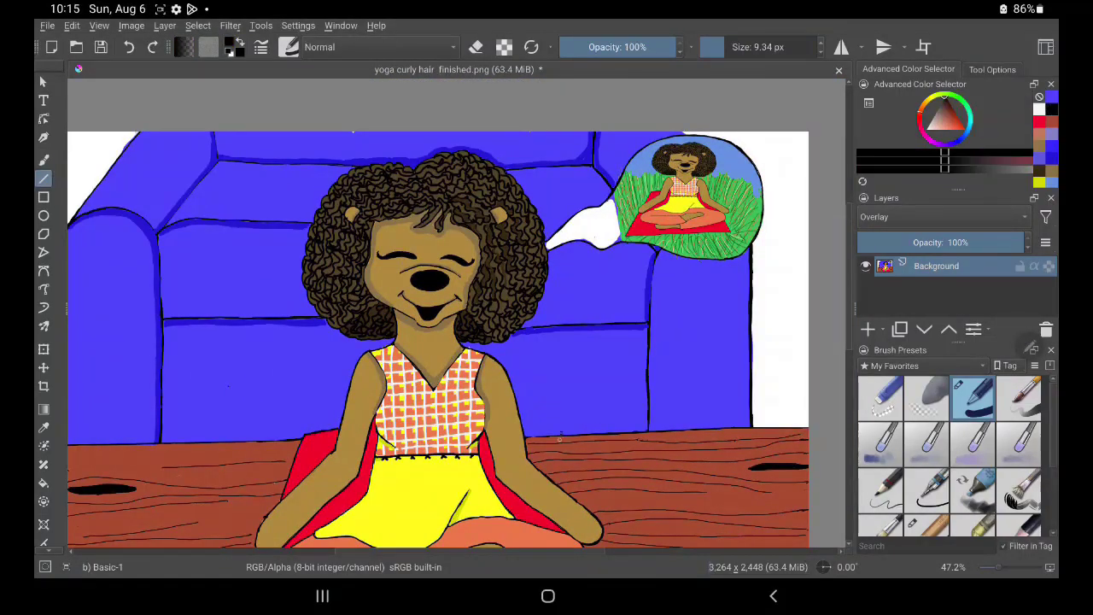
pyautogui.moveTo(714, 445); pyautogui.dragTo(723, 419)
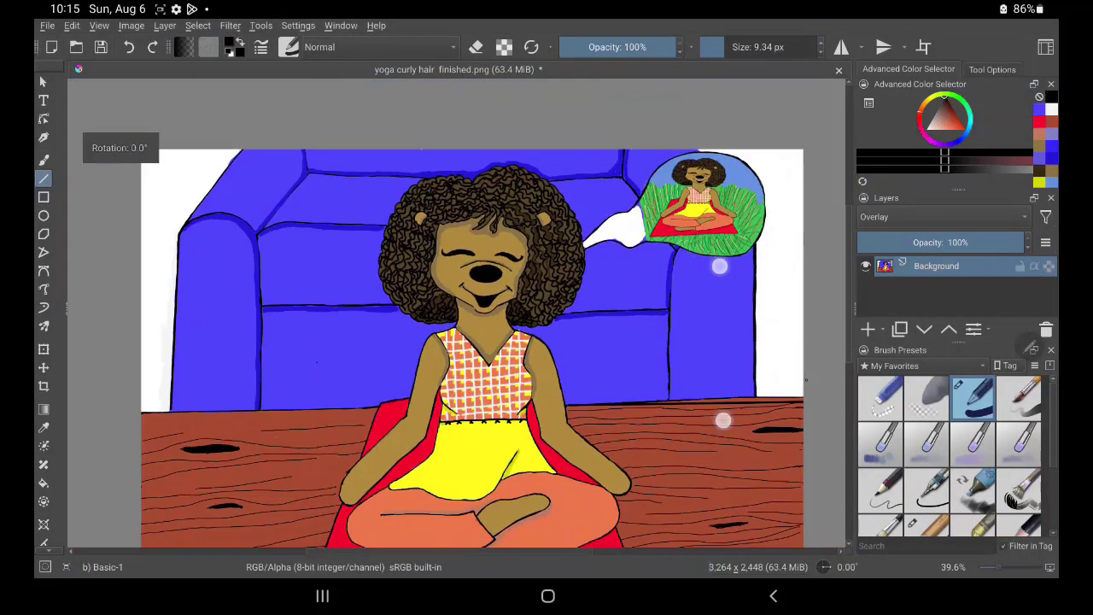
pyautogui.press('b')
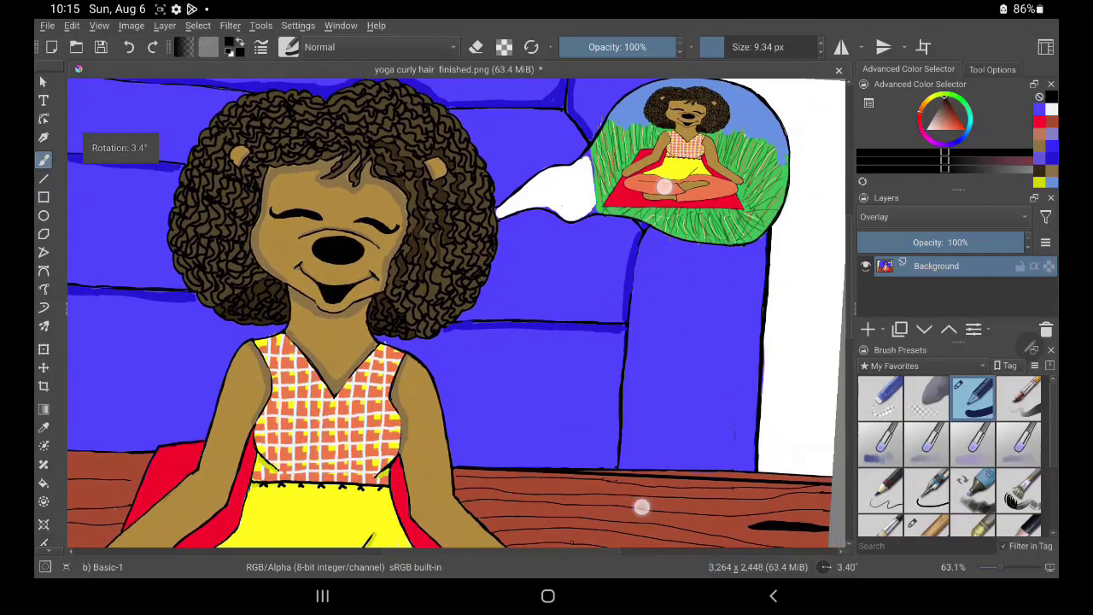
pyautogui.moveTo(673, 390); pyautogui.dragTo(718, 496)
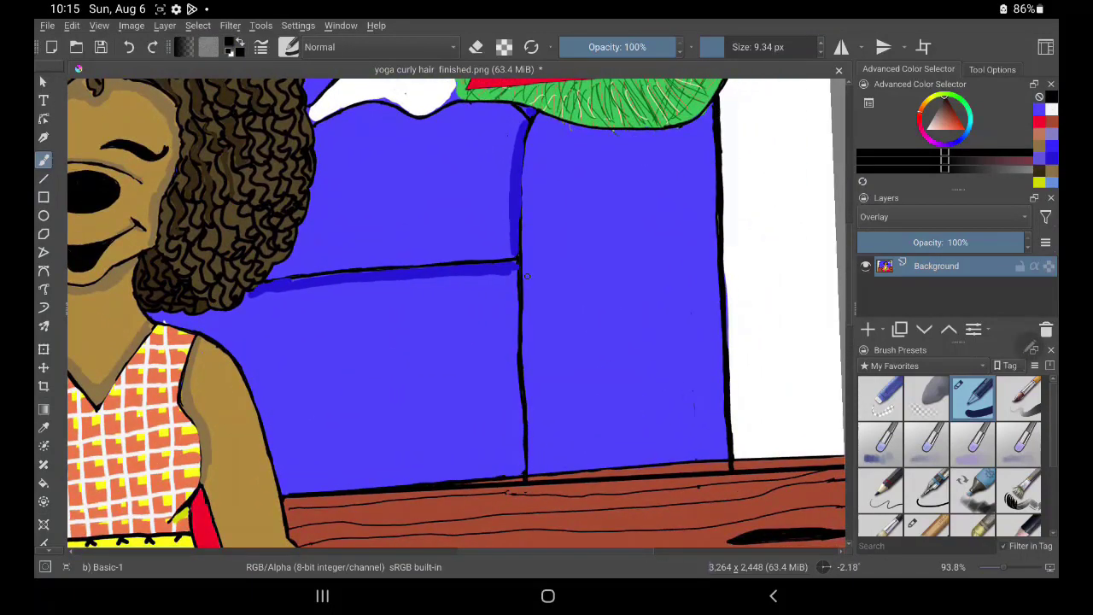
pyautogui.moveTo(524, 334); pyautogui.dragTo(526, 475)
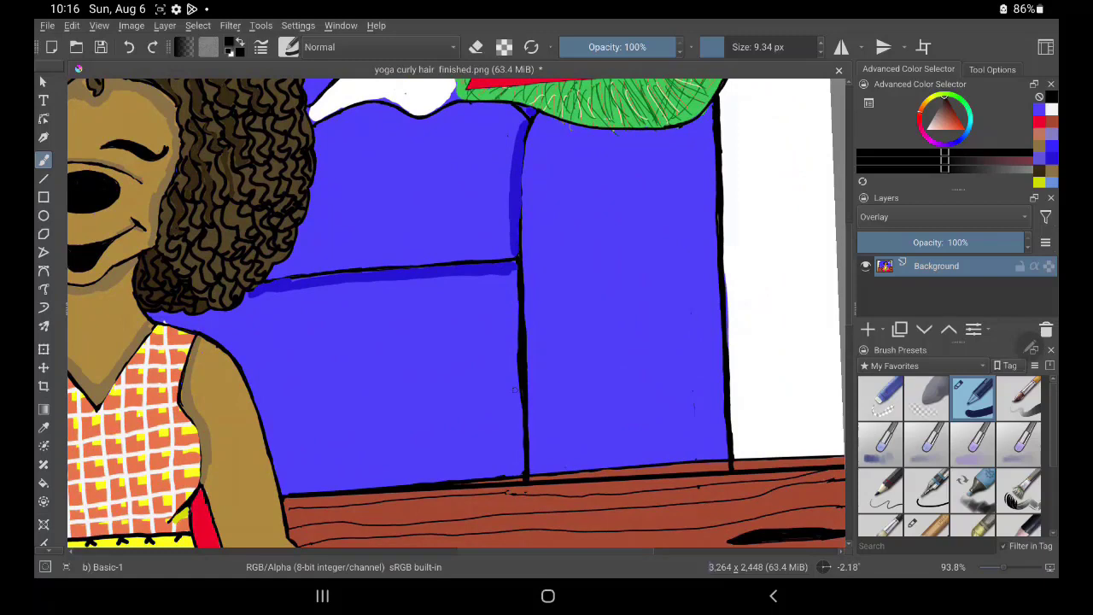
pyautogui.keyDown('ctrl'); pyautogui.click(598, 341); pyautogui.keyUp('ctrl')
pyautogui.moveTo(598, 410); pyautogui.dragTo(595, 449)
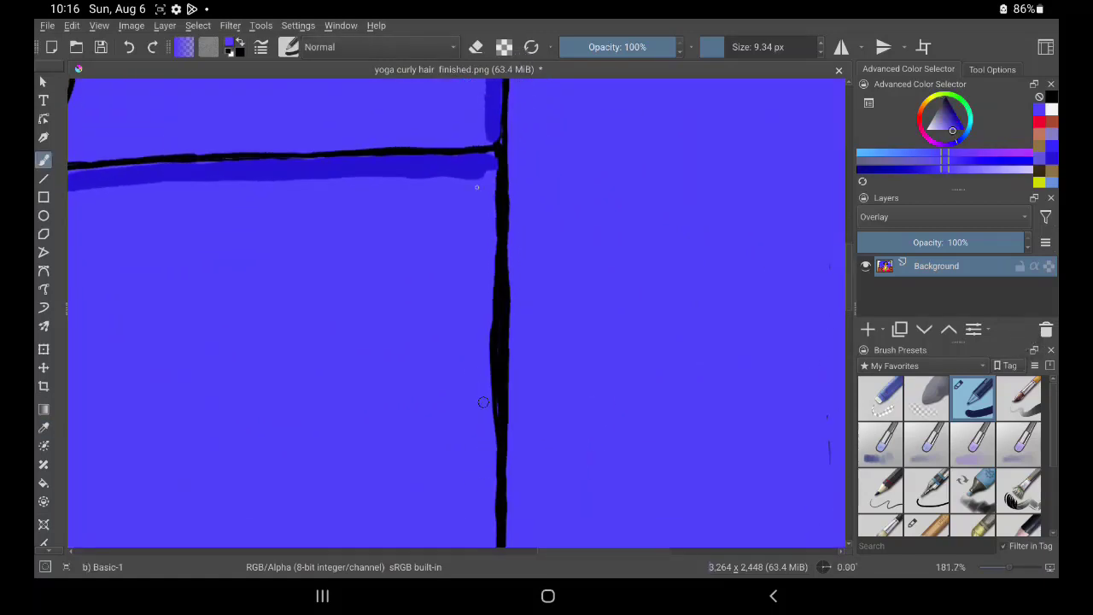
pyautogui.moveTo(492, 175); pyautogui.dragTo(493, 402)
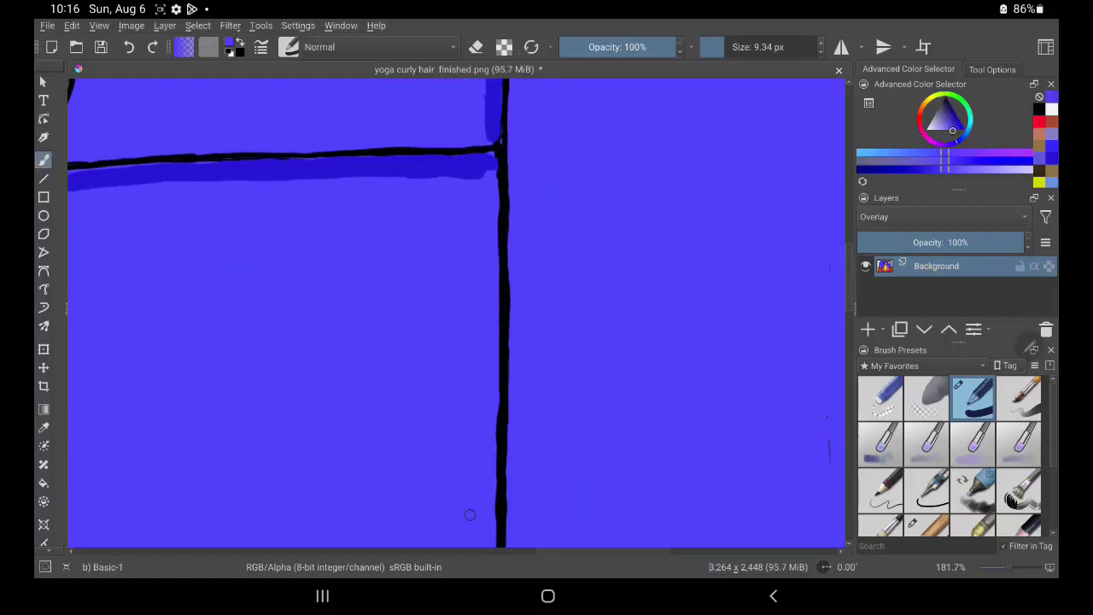
# Cover the black bump on the cushion's bottom edge with blue
pyautogui.scroll(-2, 471, 513)
pyautogui.moveTo(298, 496)
pyautogui.mouseDown()
pyautogui.moveTo(339, 498)
pyautogui.moveTo(308, 498)
pyautogui.mouseUp()
pyautogui.moveTo(434, 502)
pyautogui.mouseDown()
pyautogui.moveTo(507, 488)
pyautogui.moveTo(756, 483)
pyautogui.moveTo(795, 495)
pyautogui.moveTo(551, 495)
pyautogui.mouseUp()
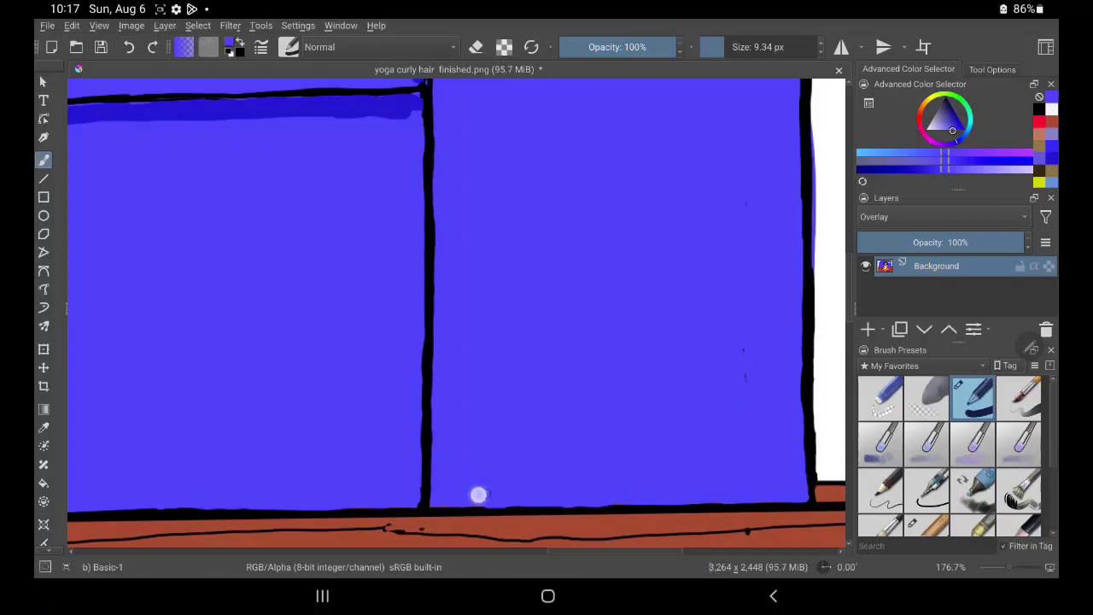
pyautogui.scroll(-5, 587, 354)
pyautogui.scroll(-5, 449, 344)
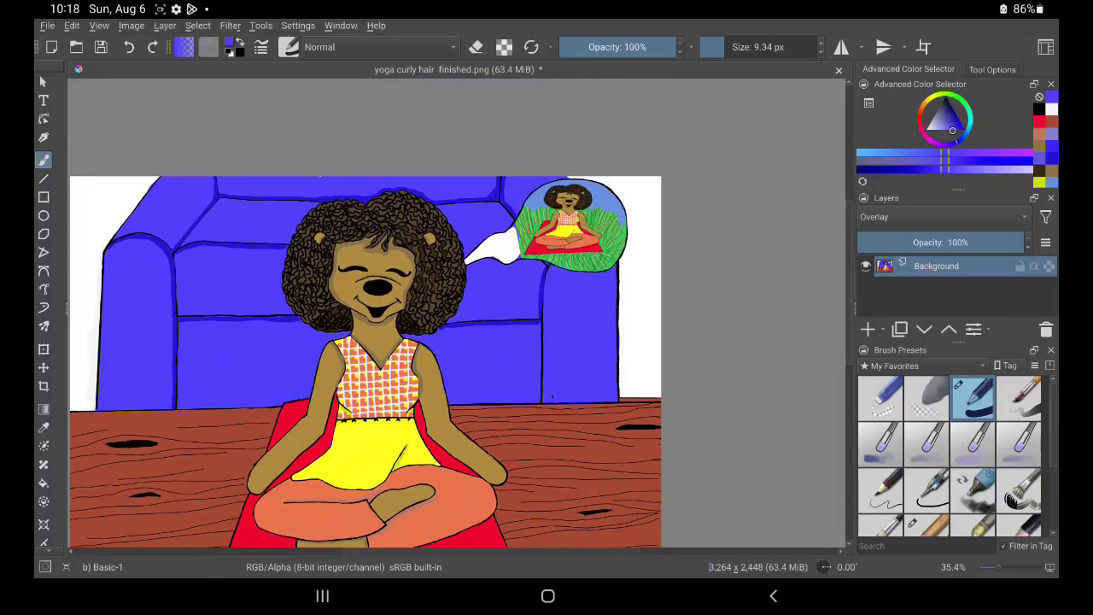
# Sample the mat red, black outline and reddish-brown wood colours from the picture
pyautogui.scroll(5, 553, 319)
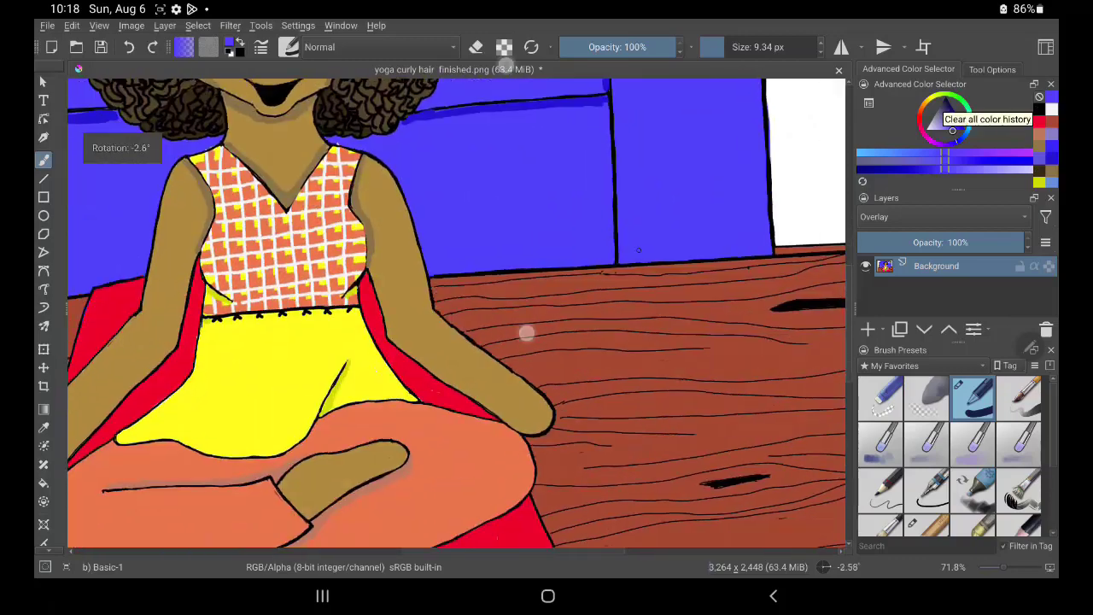
pyautogui.scroll(3, 553, 319)
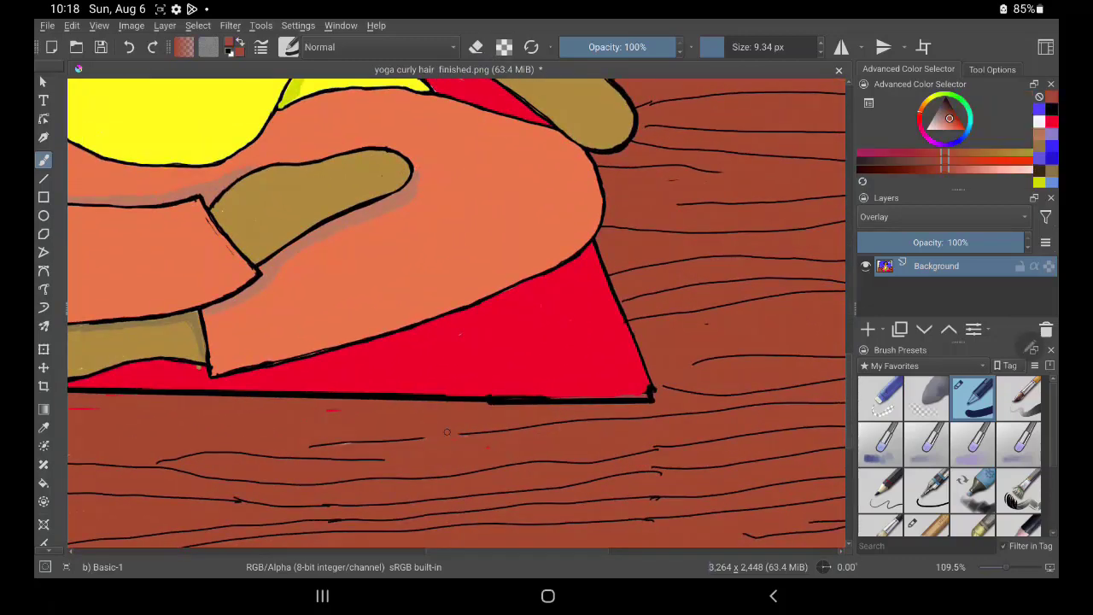
pyautogui.keyDown('ctrl'); pyautogui.click(456, 341); pyautogui.keyUp('ctrl')
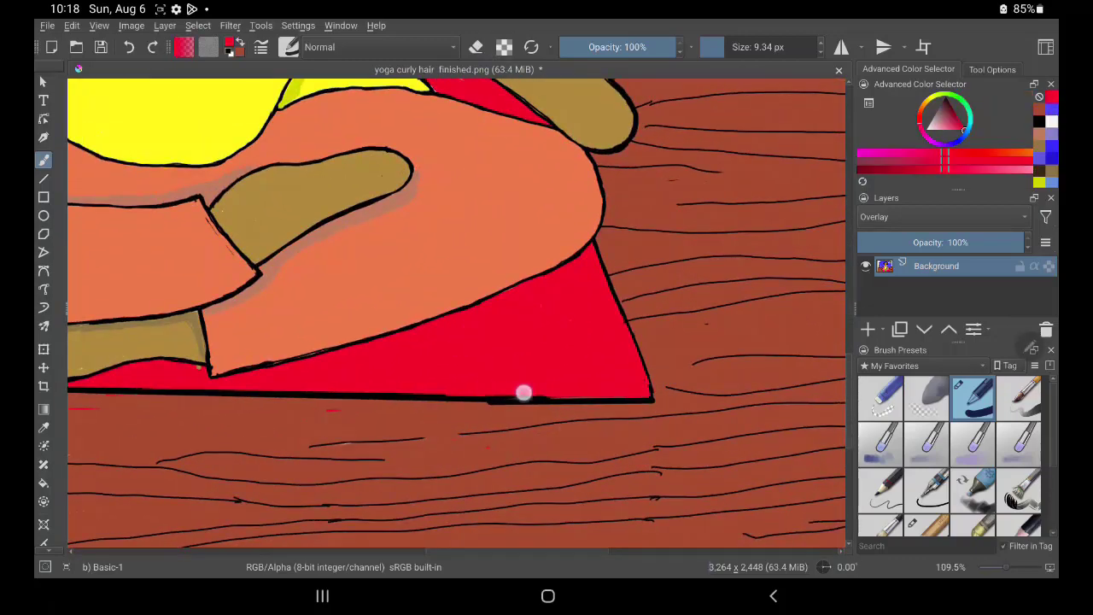
pyautogui.keyDown('ctrl'); pyautogui.click(524, 392); pyautogui.keyUp('ctrl')
pyautogui.keyDown('ctrl'); pyautogui.click(366, 411); pyautogui.keyUp('ctrl')
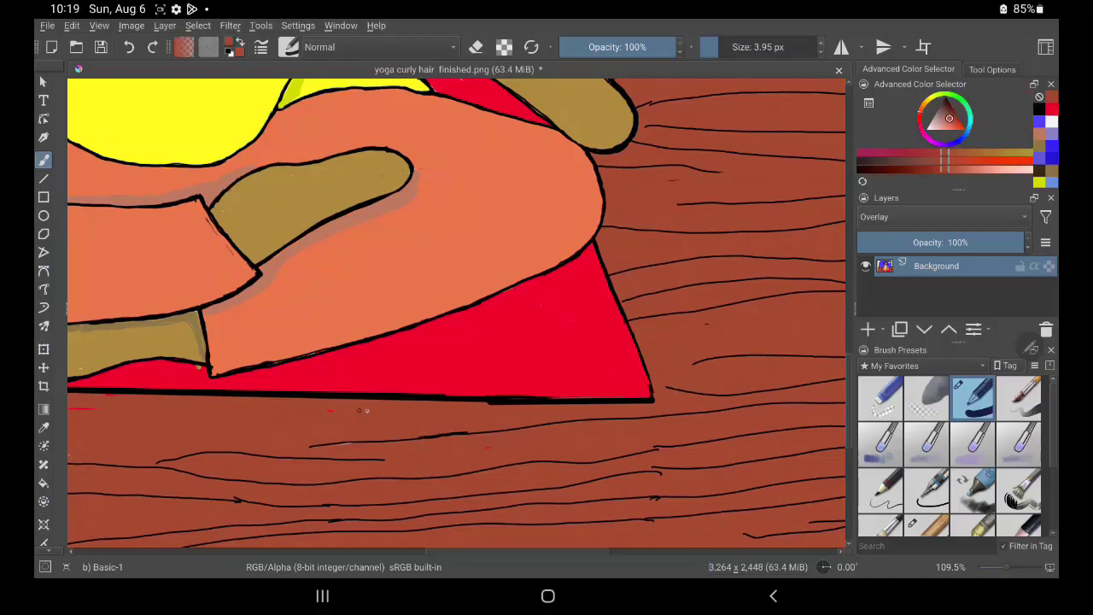
pyautogui.scroll(-5, 512, 294)
pyautogui.moveTo(476, 456); pyautogui.dragTo(559, 456)
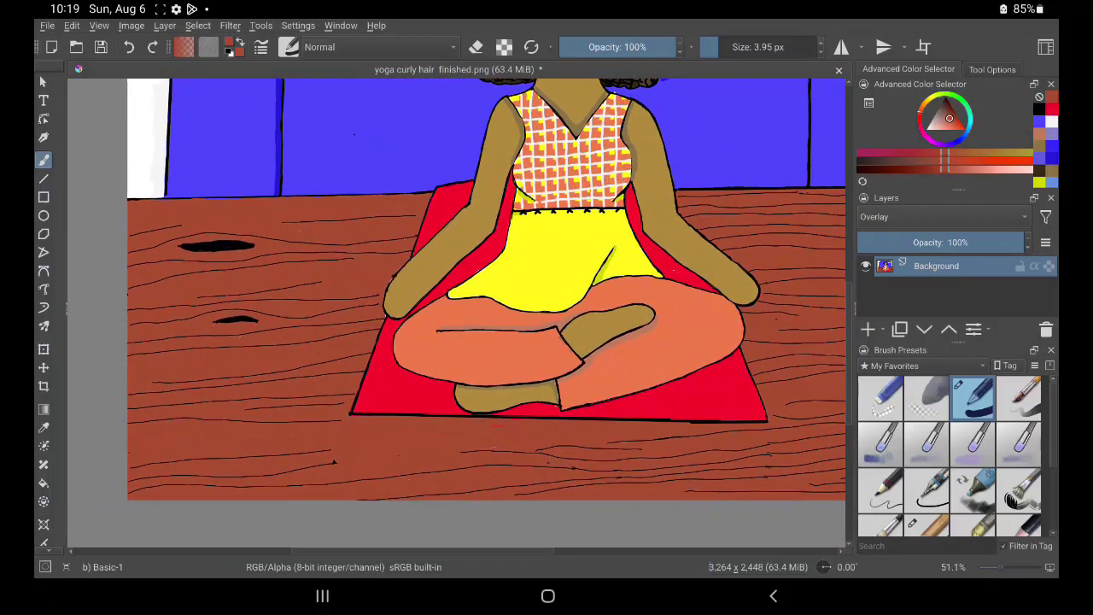
# Draw three straight black plank lines across the floor with the Line tool
pyautogui.press('d')
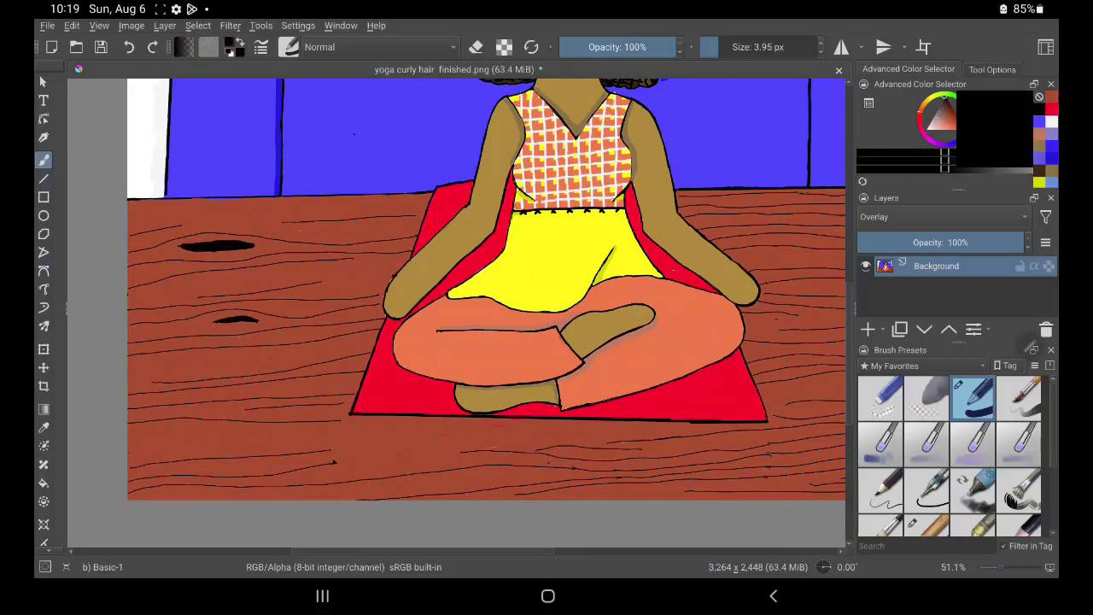
pyautogui.click(44, 177)
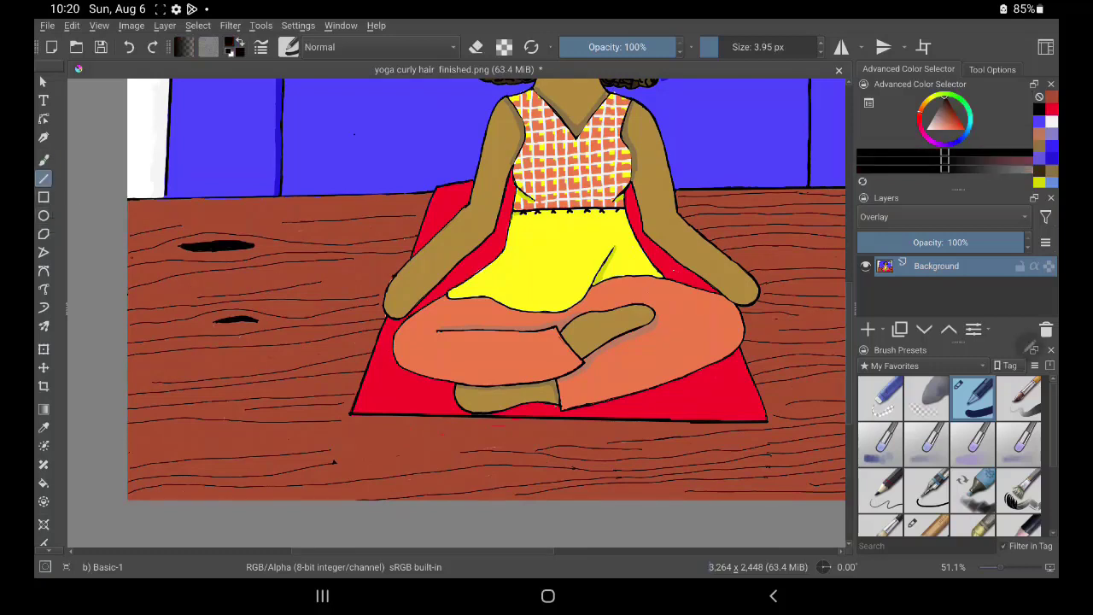
pyautogui.moveTo(396, 266); pyautogui.dragTo(128, 282)
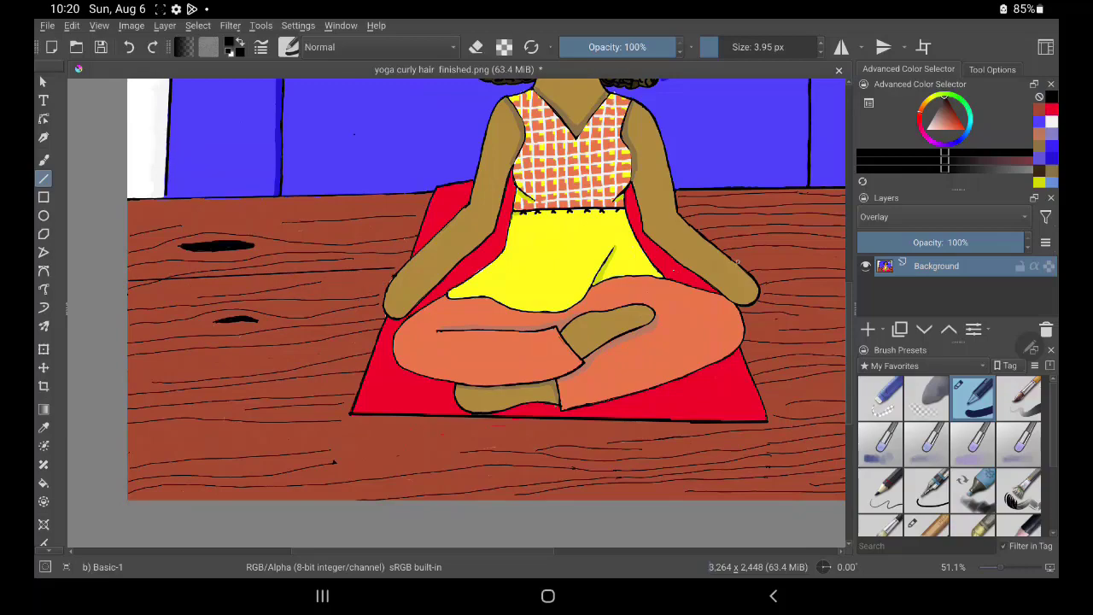
pyautogui.moveTo(132, 369); pyautogui.dragTo(371, 353)
pyautogui.moveTo(512, 299); pyautogui.dragTo(338, 275)
# Extend a plank line to the canvas edge and trace a straight line along the mat's bottom
pyautogui.moveTo(564, 257)
pyautogui.mouseDown()
pyautogui.moveTo(471, 255)
pyautogui.moveTo(620, 217)
pyautogui.moveTo(751, 220)
pyautogui.mouseUp()
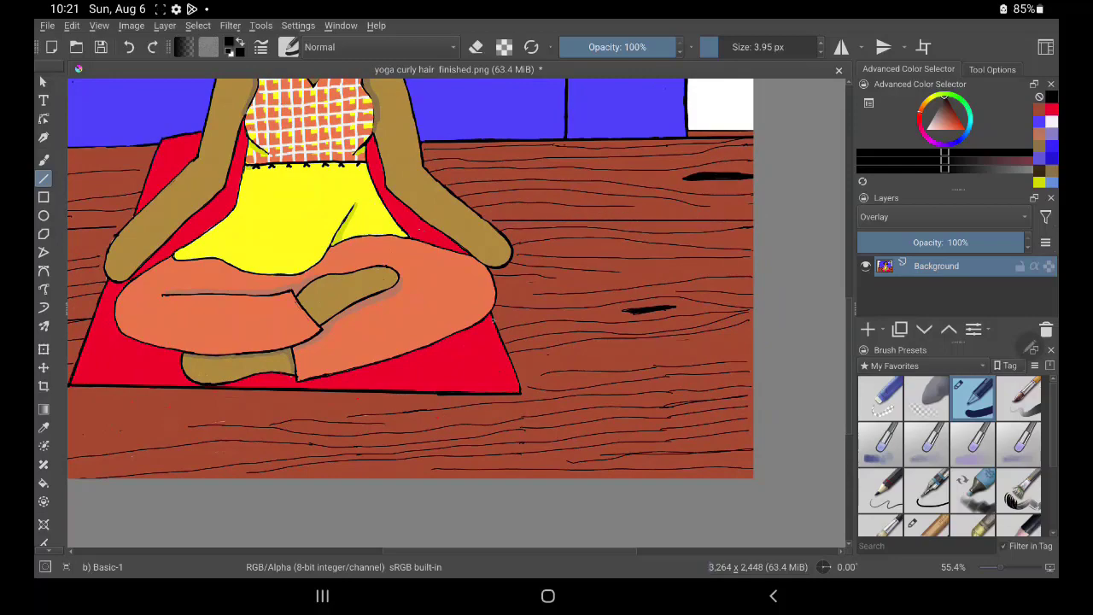
pyautogui.moveTo(559, 318); pyautogui.dragTo(751, 311)
pyautogui.moveTo(359, 325); pyautogui.dragTo(522, 361)
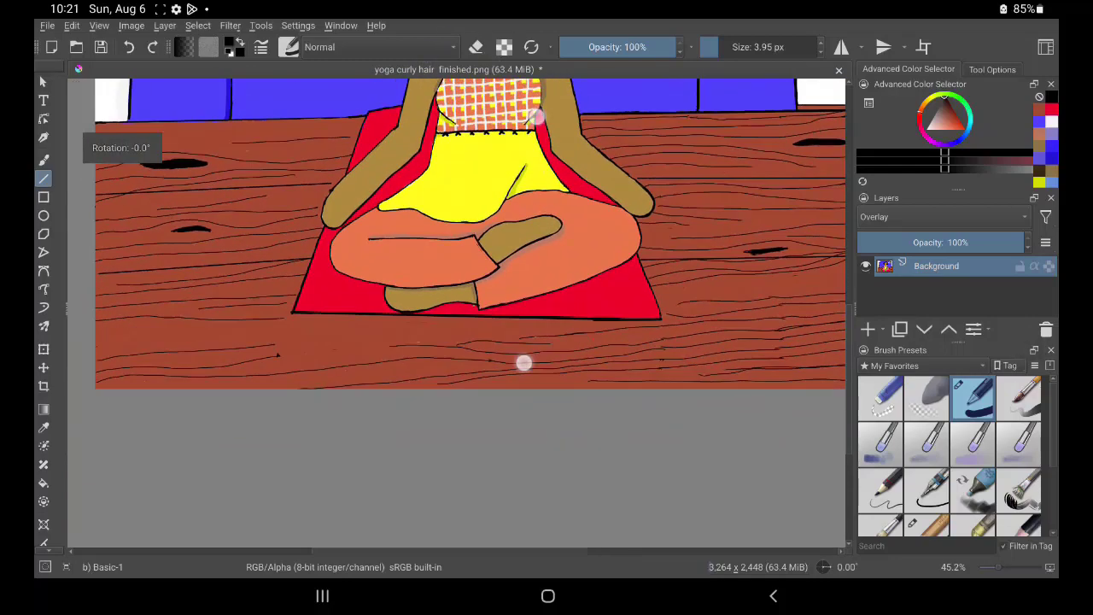
pyautogui.scroll(-2, 465, 235)
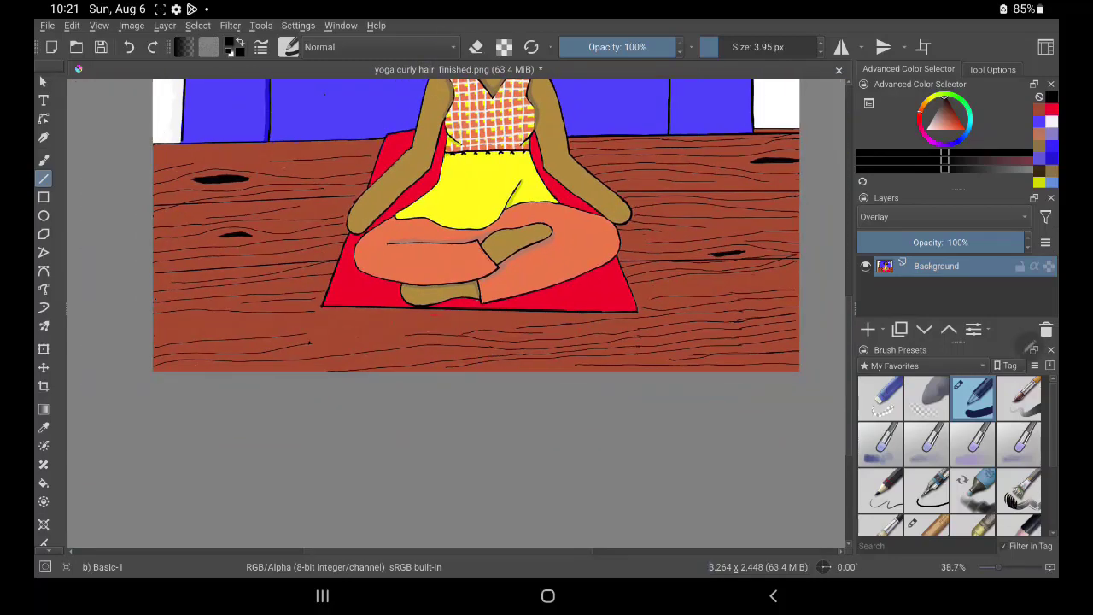
pyautogui.moveTo(336, 317); pyautogui.dragTo(799, 309)
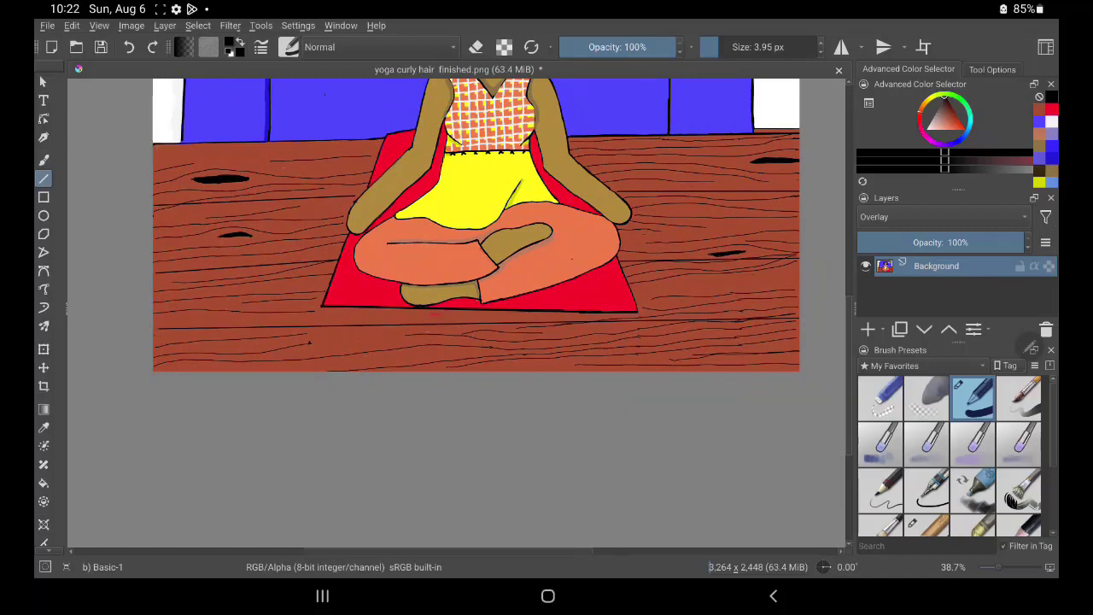
pyautogui.moveTo(555, 312)
pyautogui.mouseDown()
pyautogui.moveTo(317, 313)
pyautogui.moveTo(323, 305)
pyautogui.mouseUp()
# Paint red over the gaps and stray black segment along the mat's bottom edge
pyautogui.click(1050, 109)
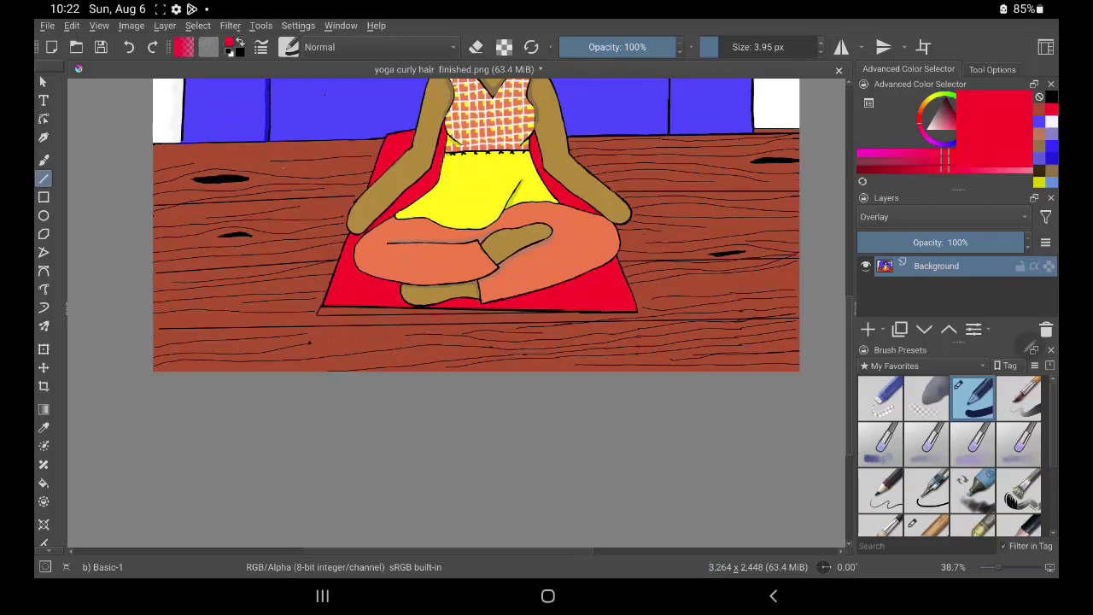
pyautogui.scroll(3, 465, 256)
pyautogui.press('b')
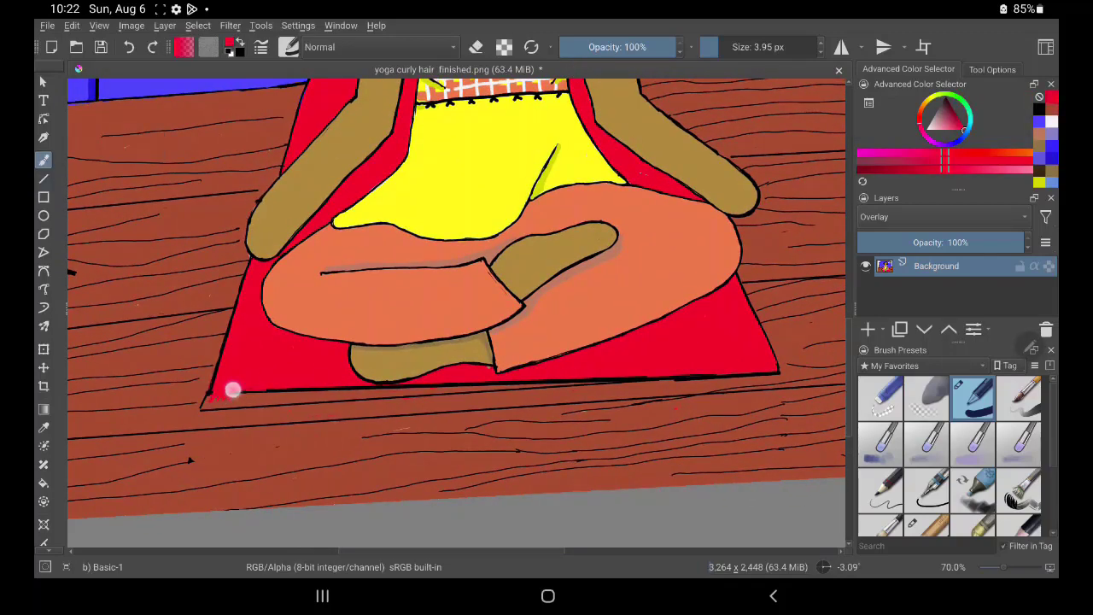
pyautogui.moveTo(232, 390); pyautogui.dragTo(342, 394)
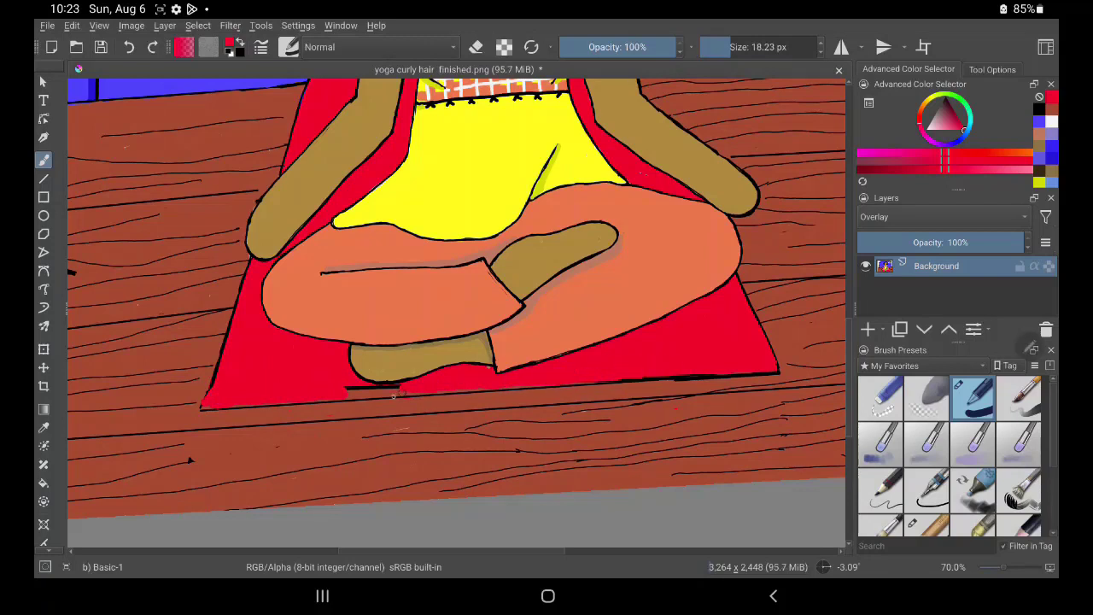
pyautogui.moveTo(393, 394); pyautogui.dragTo(359, 393)
# Outline the mat's bottom, right and left edges with thick straight black lines
pyautogui.press('d')
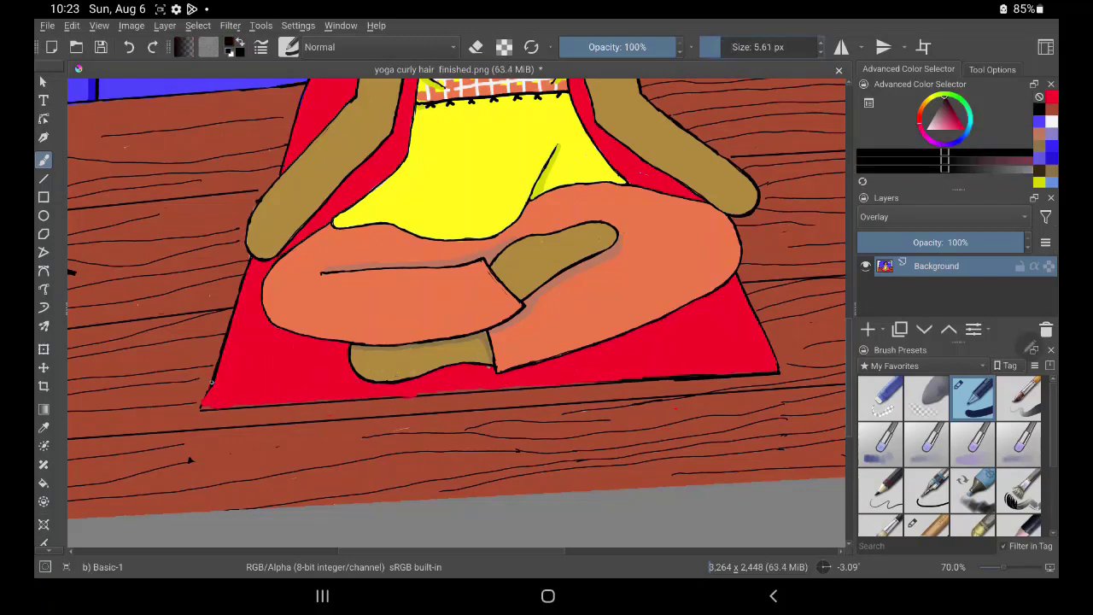
pyautogui.press('v')
pyautogui.moveTo(201, 408); pyautogui.dragTo(675, 380)
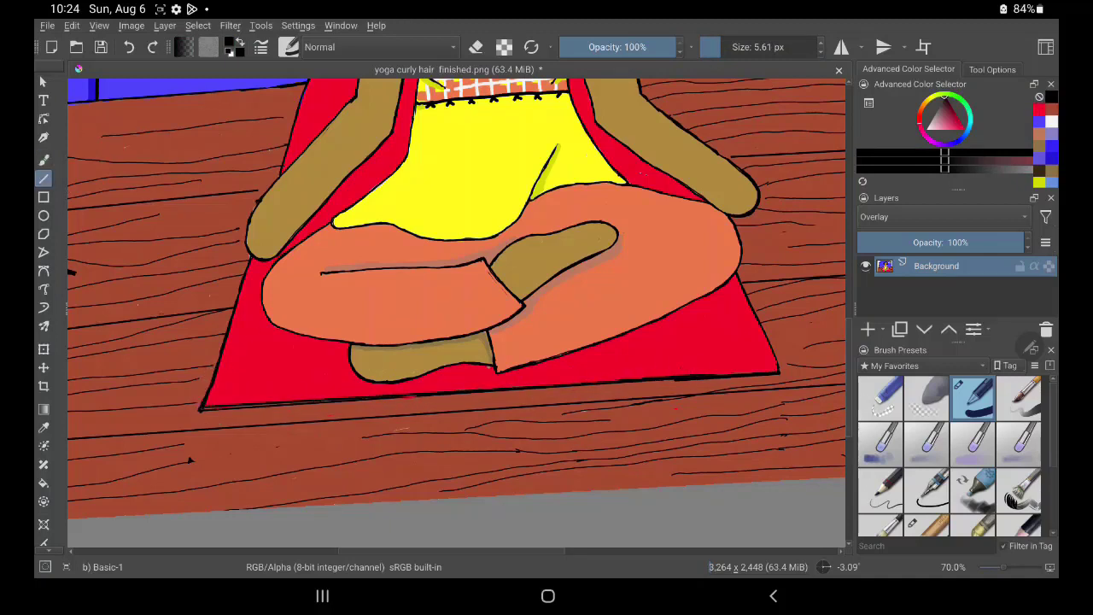
pyautogui.press(']')
pyautogui.press(']')
pyautogui.press(']')
pyautogui.moveTo(204, 408); pyautogui.dragTo(675, 378)
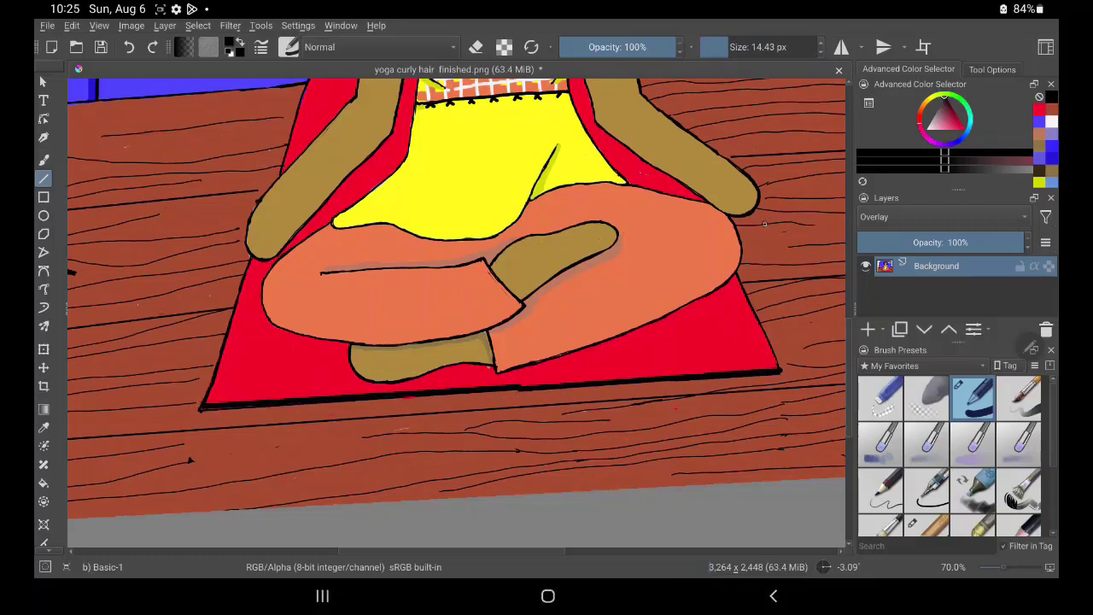
pyautogui.moveTo(780, 367); pyautogui.dragTo(737, 277)
pyautogui.moveTo(202, 408); pyautogui.dragTo(253, 256)
pyautogui.scroll(-1, 428, 466)
pyautogui.moveTo(321, 229); pyautogui.dragTo(290, 318)
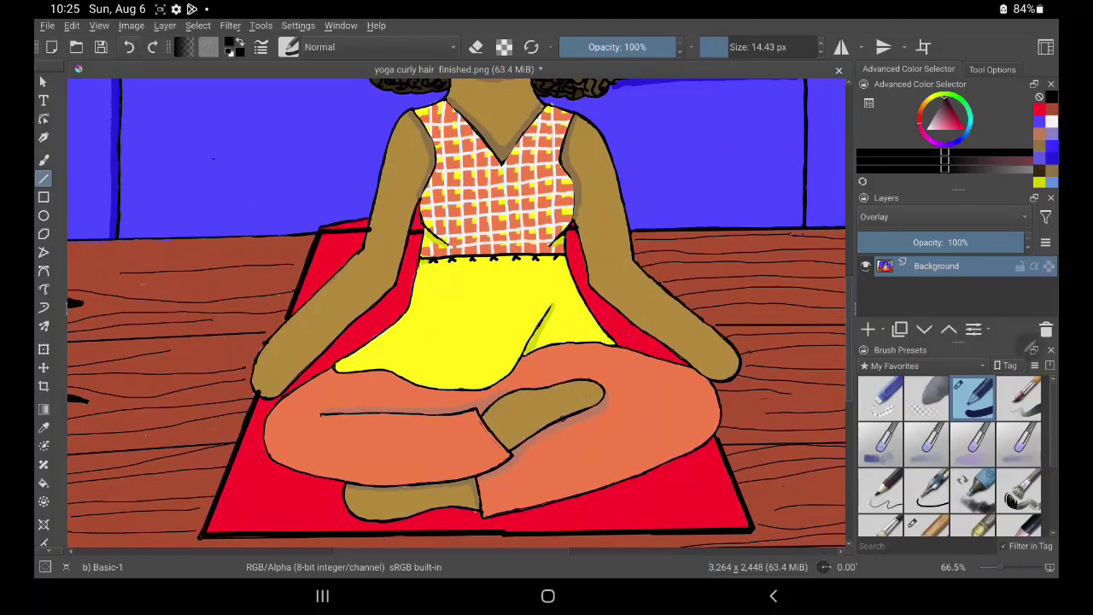
# Draw more straight plank lines across the floor and a line where the couch meets the floor
pyautogui.scroll(-2, 457, 312)
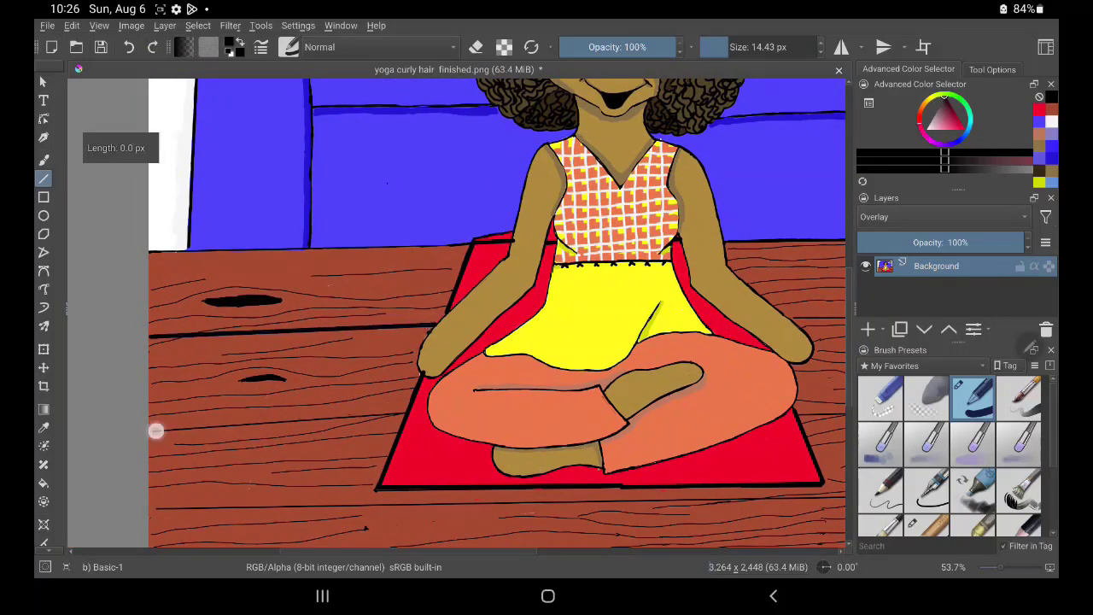
pyautogui.moveTo(641, 492); pyautogui.dragTo(273, 500)
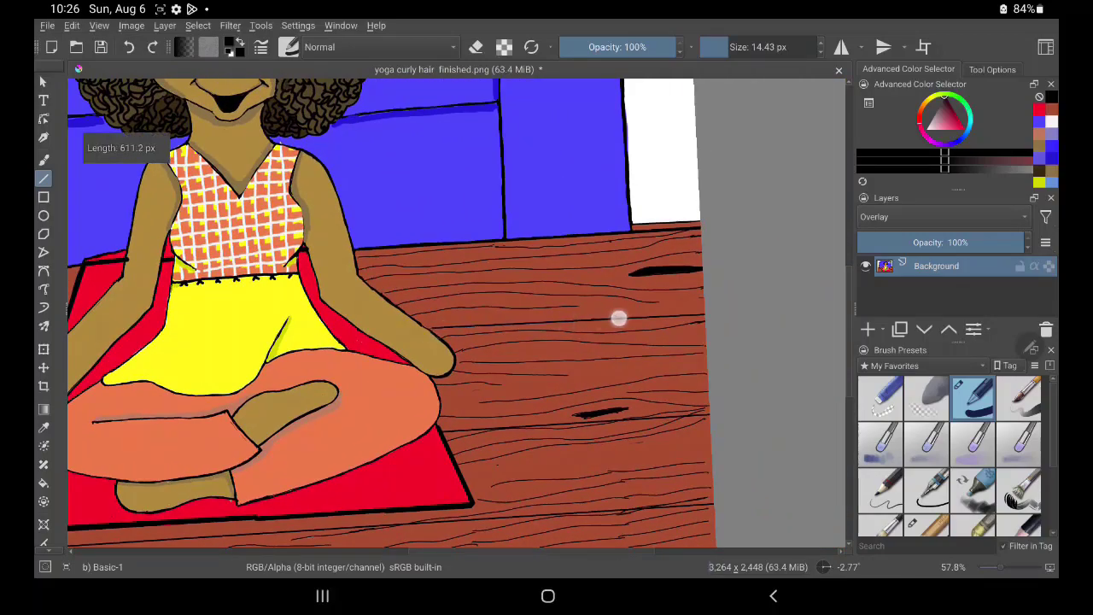
pyautogui.moveTo(444, 328); pyautogui.dragTo(702, 315)
pyautogui.moveTo(593, 423); pyautogui.dragTo(711, 416)
pyautogui.moveTo(527, 302); pyautogui.dragTo(583, 327)
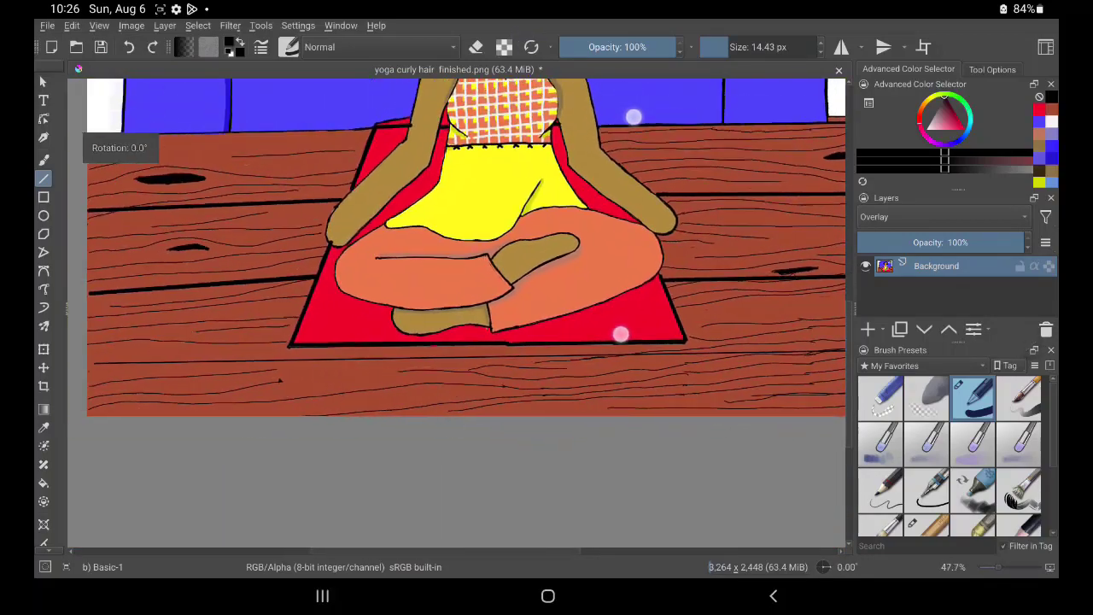
pyautogui.moveTo(95, 357); pyautogui.dragTo(808, 344)
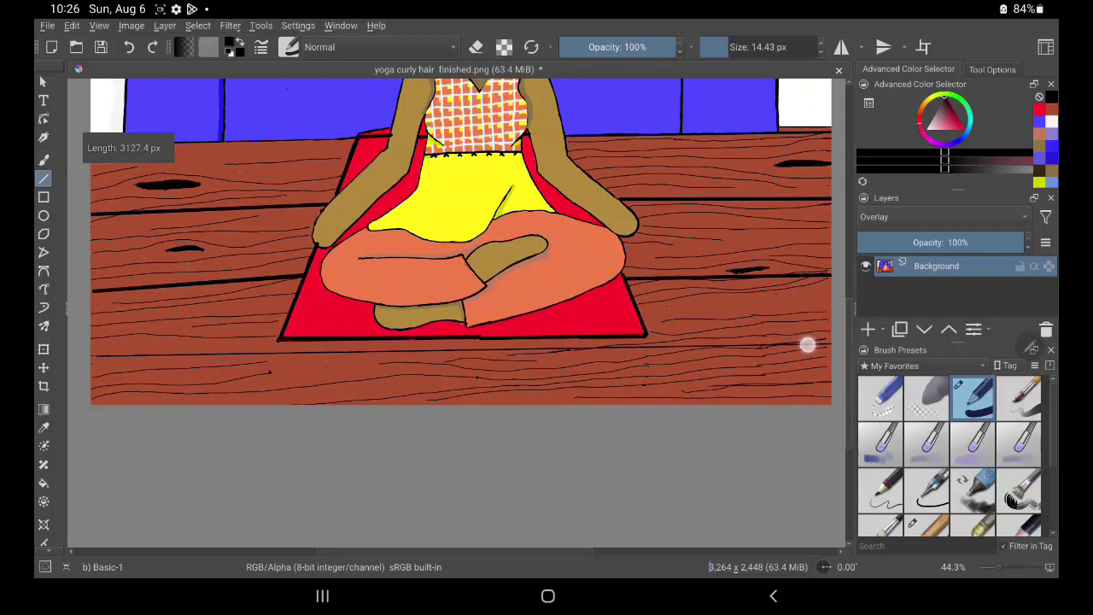
pyautogui.moveTo(562, 135); pyautogui.dragTo(844, 129)
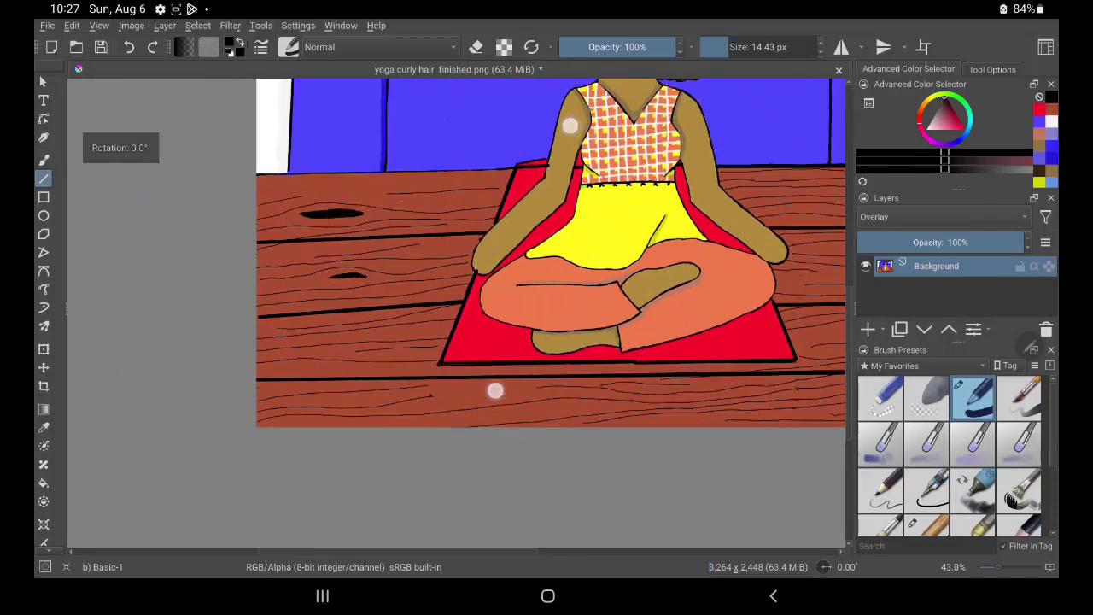
pyautogui.moveTo(550, 167); pyautogui.dragTo(116, 171)
# Touch up the blue beside the girl's arm and vest, covering the mat's red top edge
pyautogui.scroll(5, 547, 308)
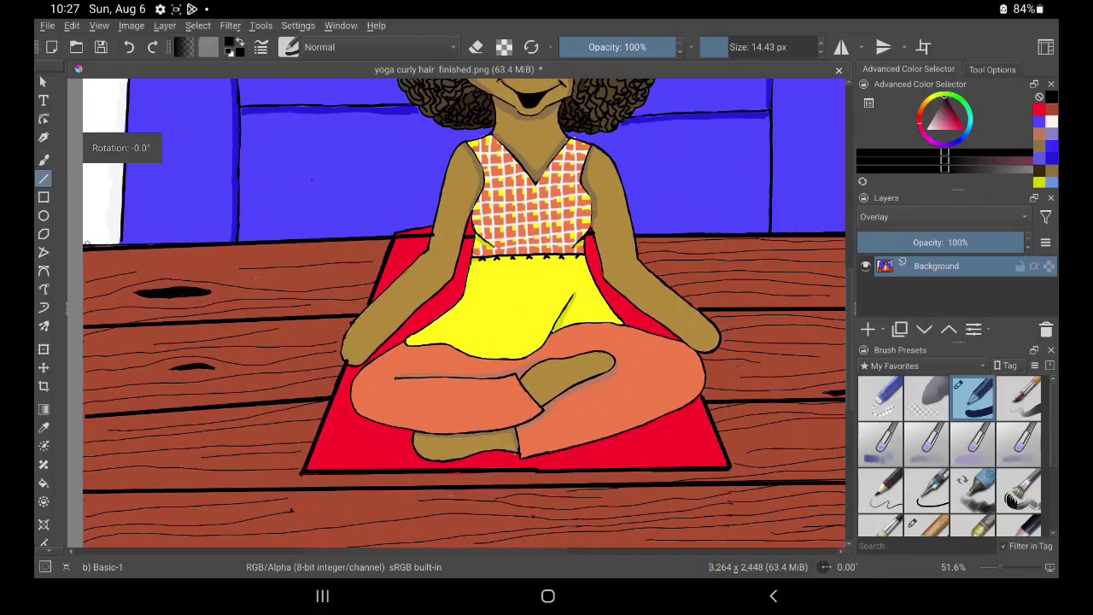
pyautogui.scroll(5, 546, 307)
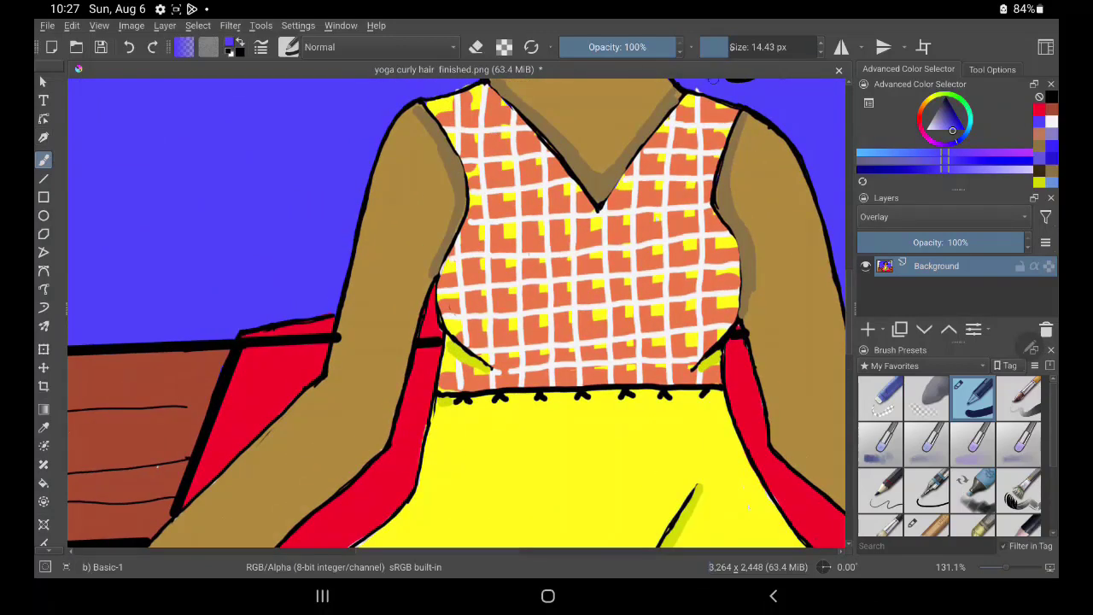
pyautogui.moveTo(435, 325); pyautogui.dragTo(425, 334)
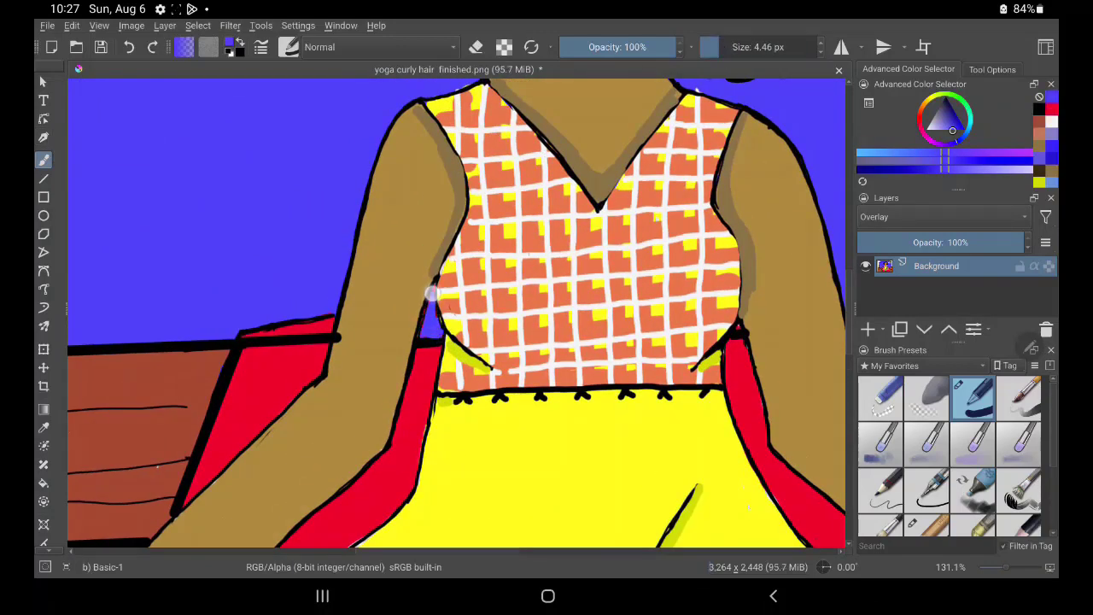
pyautogui.moveTo(432, 294); pyautogui.dragTo(422, 342)
pyautogui.moveTo(244, 325); pyautogui.dragTo(306, 329)
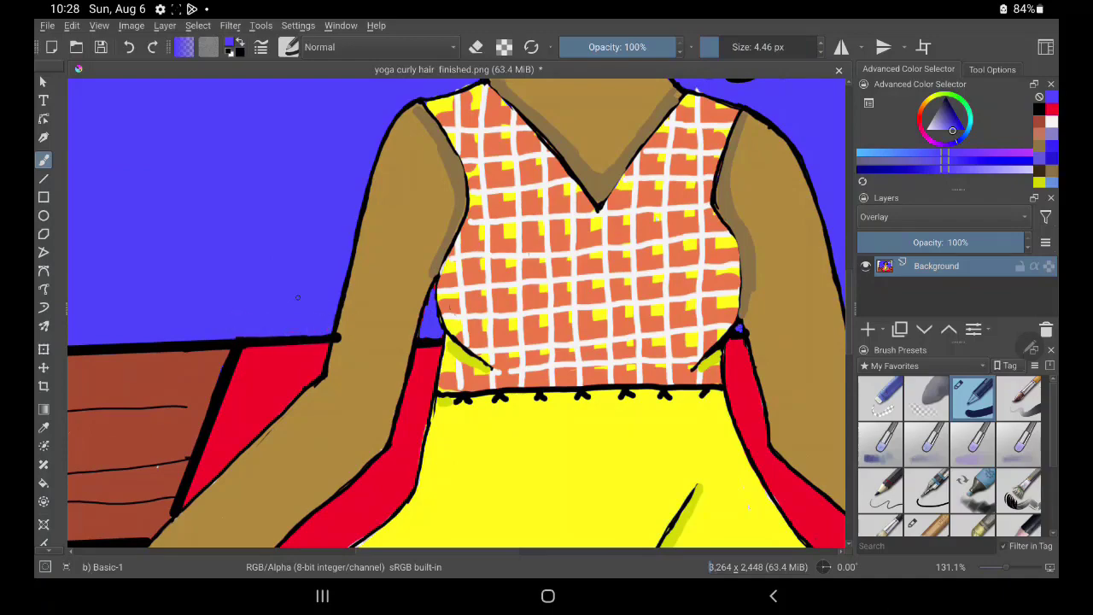
pyautogui.scroll(-5, 457, 313)
pyautogui.scroll(-3, 457, 312)
pyautogui.scroll(-1, 457, 312)
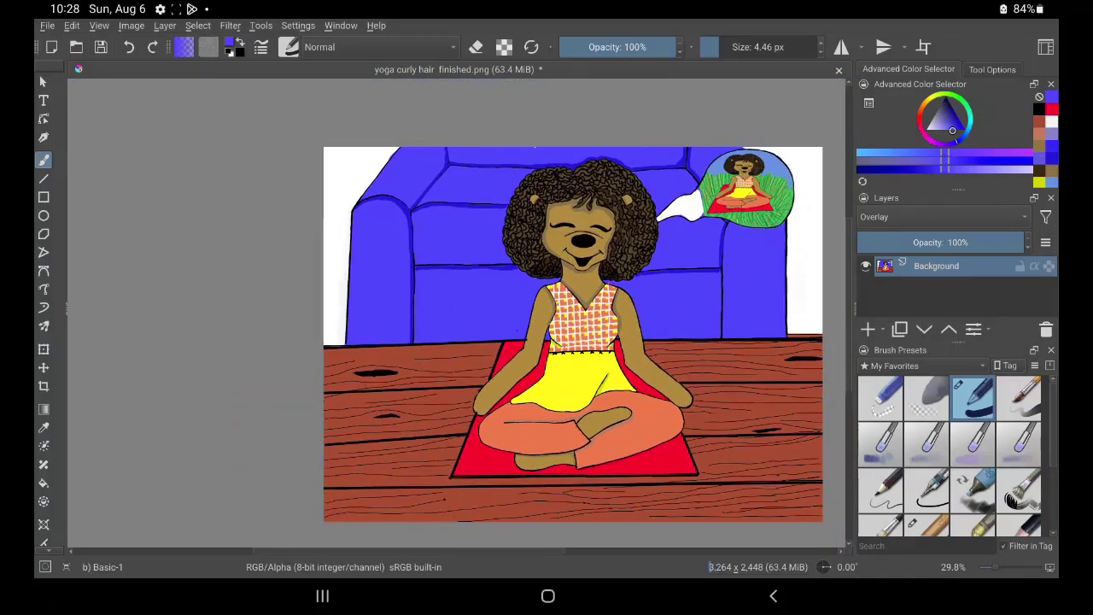